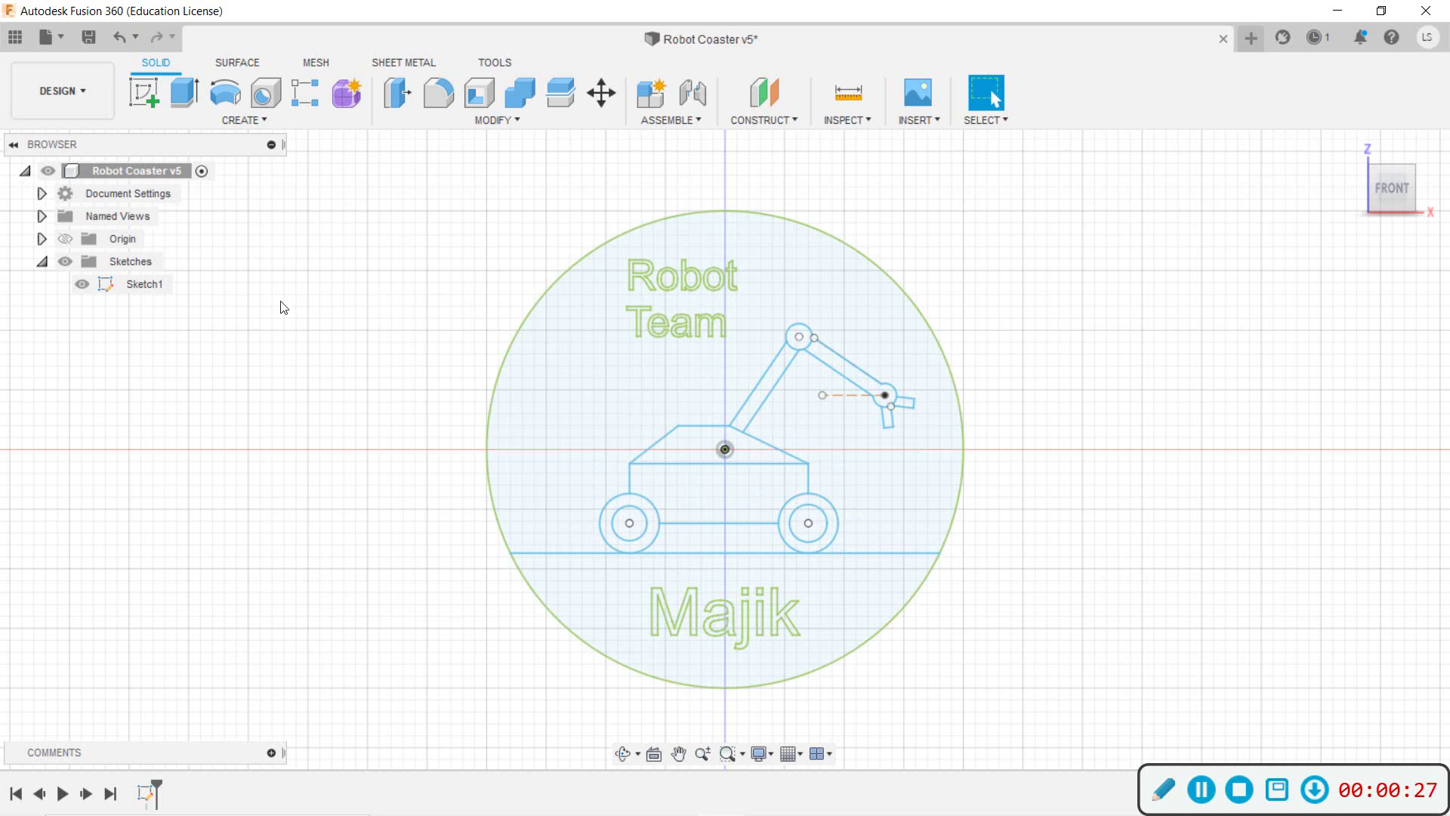
Export Sketch1 as a DXF file in Downloads, naming it Robot5 followed by an underscore and the author's surname.
click(42, 262)
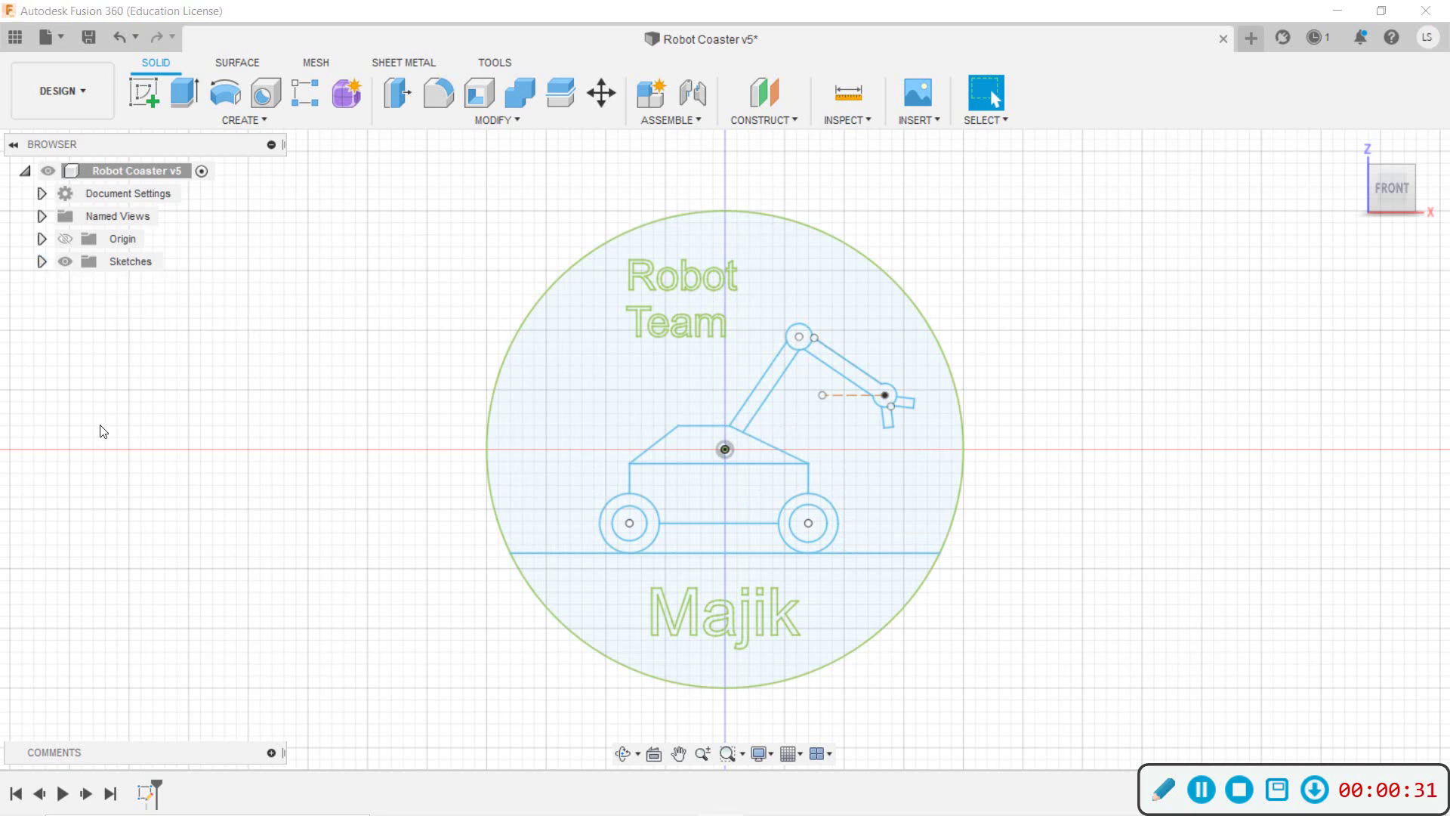
click(42, 262)
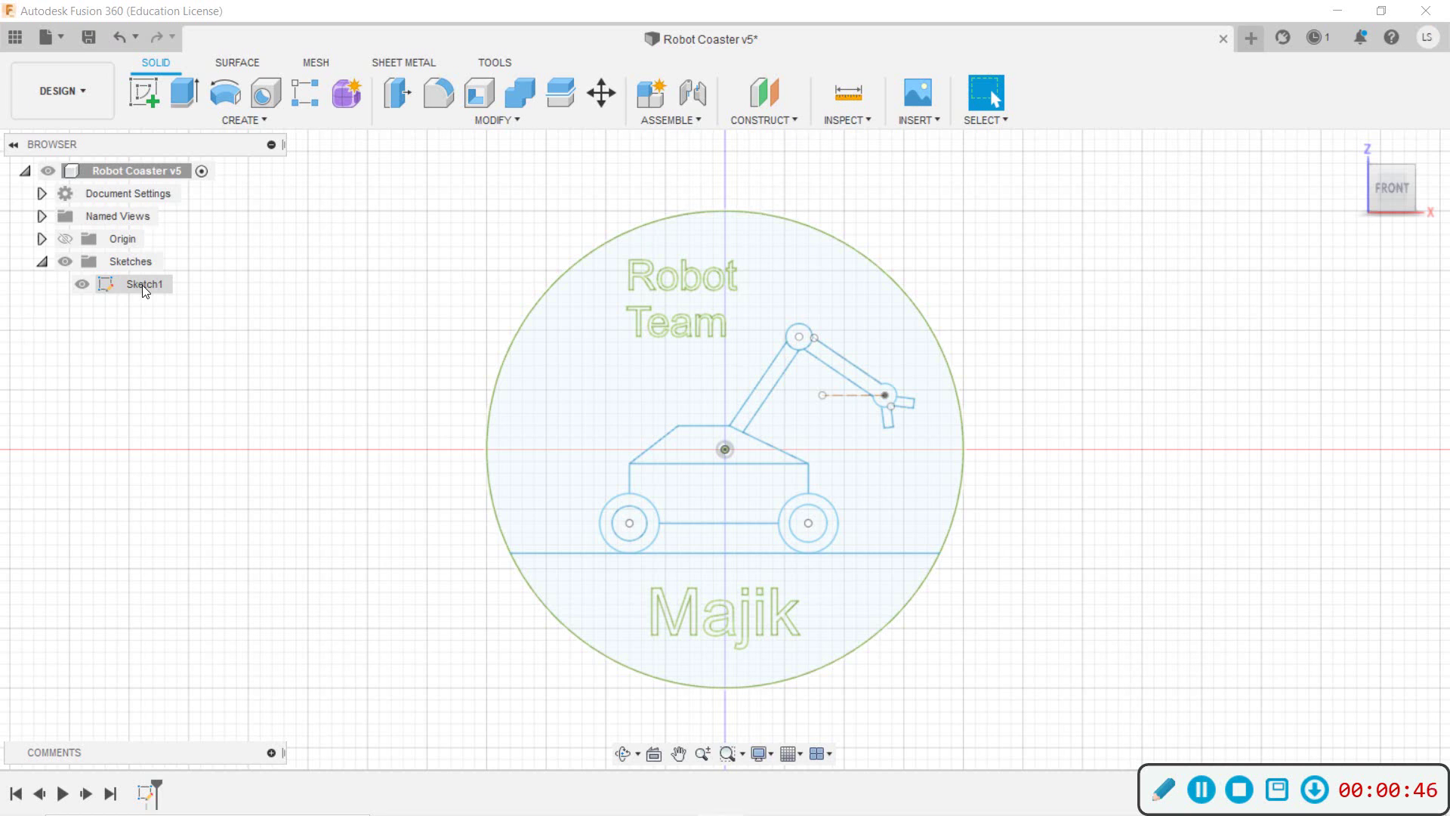
right_click(145, 290)
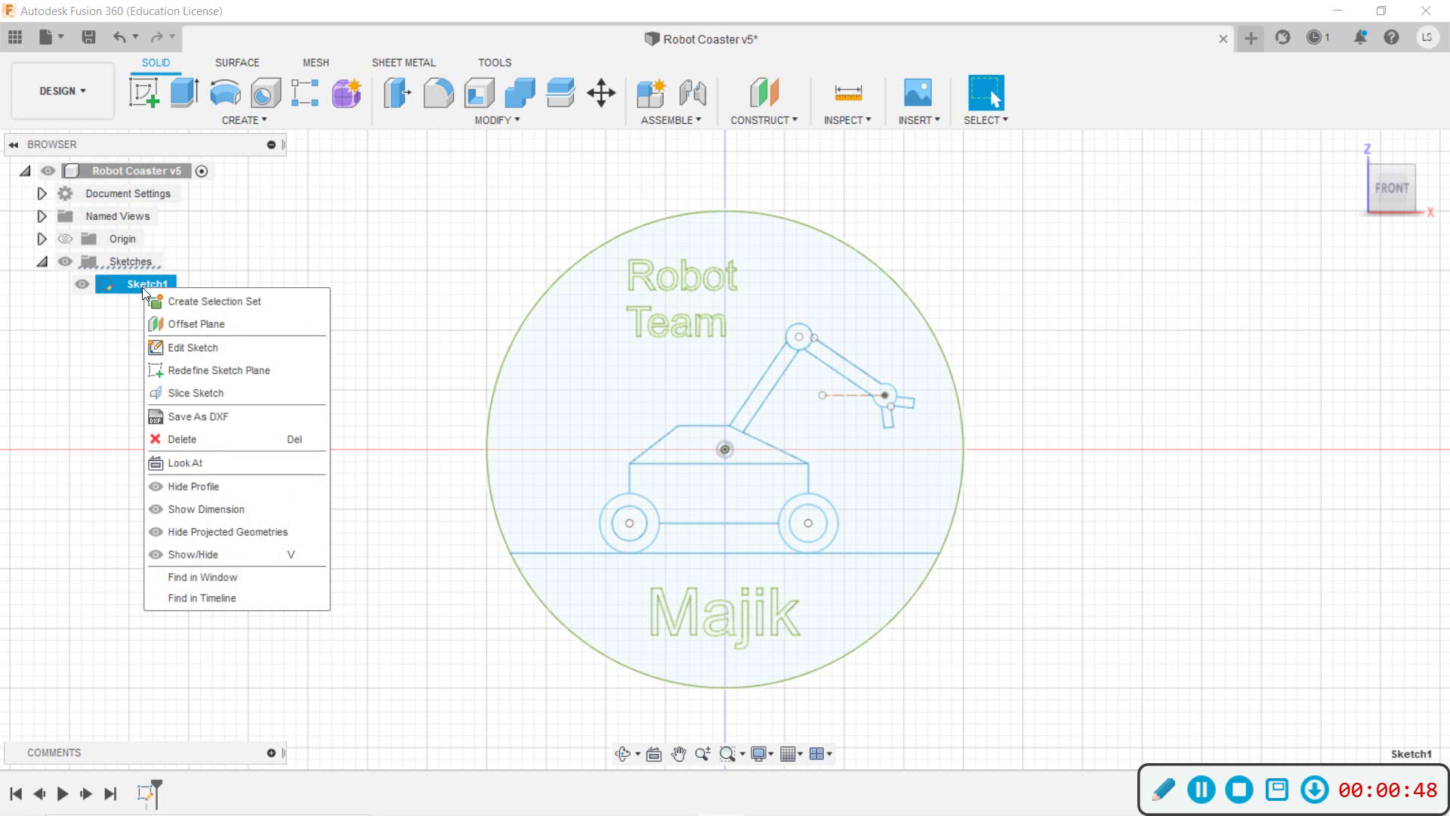
click(198, 423)
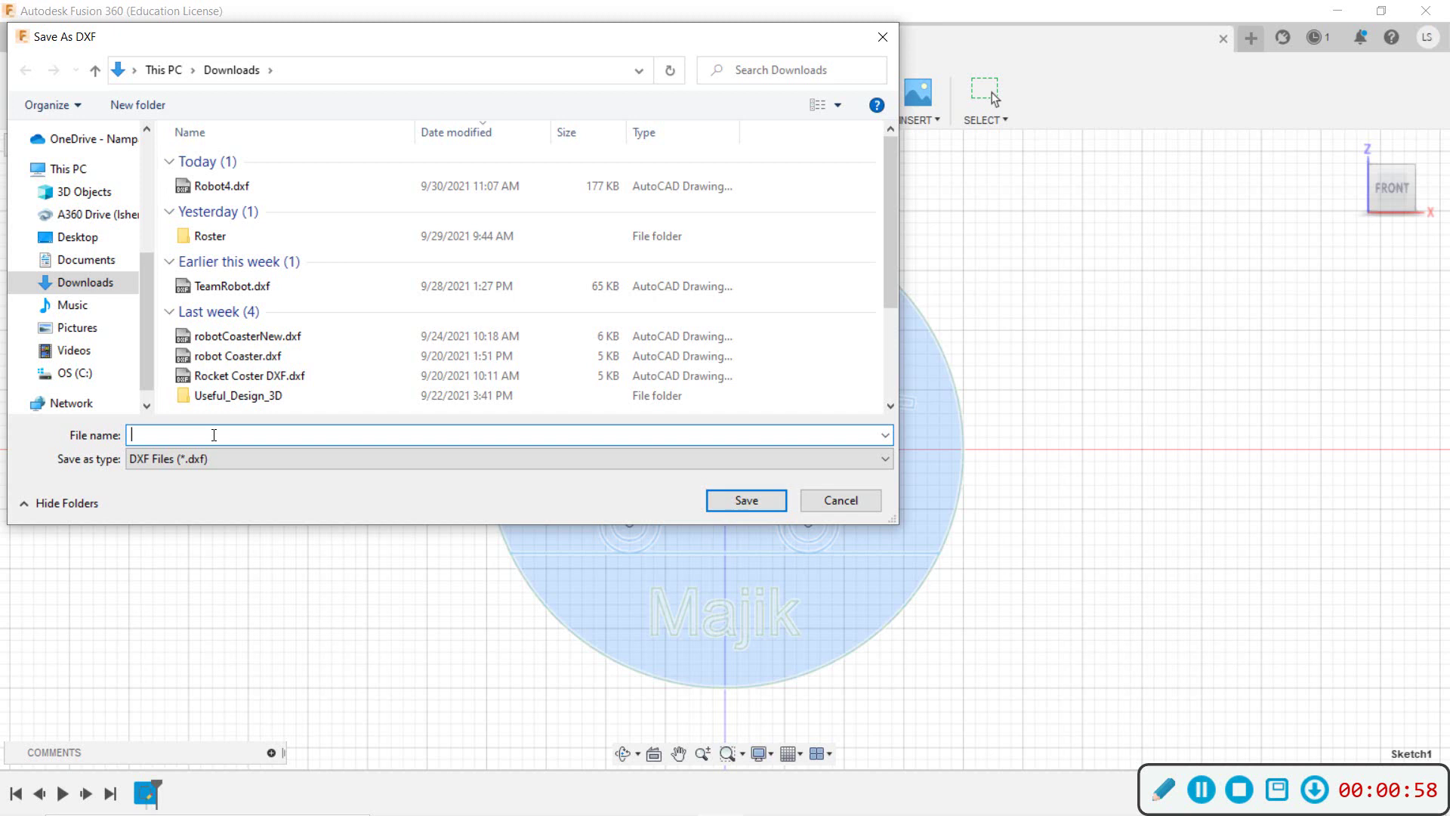
click(213, 458)
click(213, 472)
click(225, 436)
text(Robot)
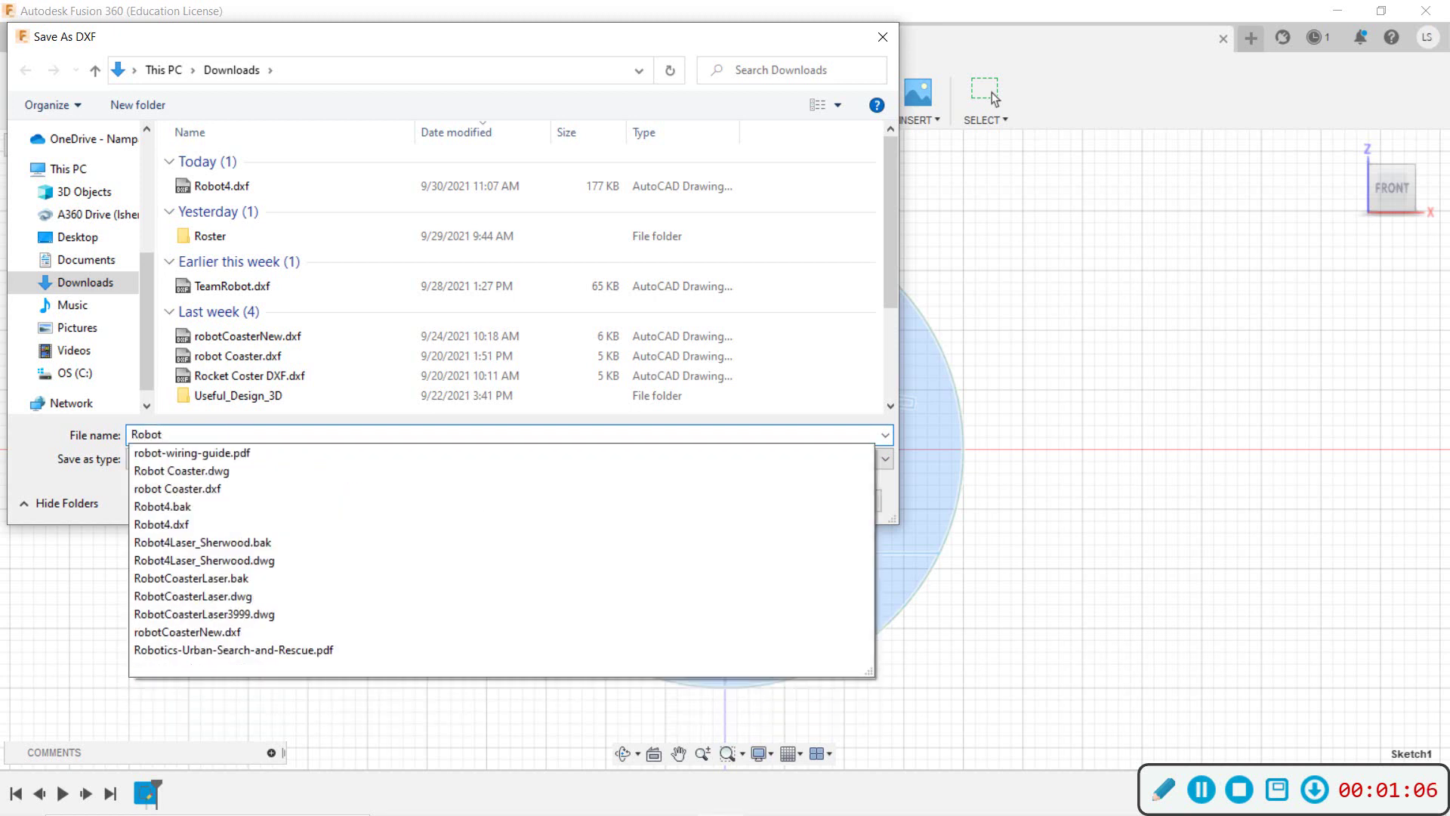
text(5)
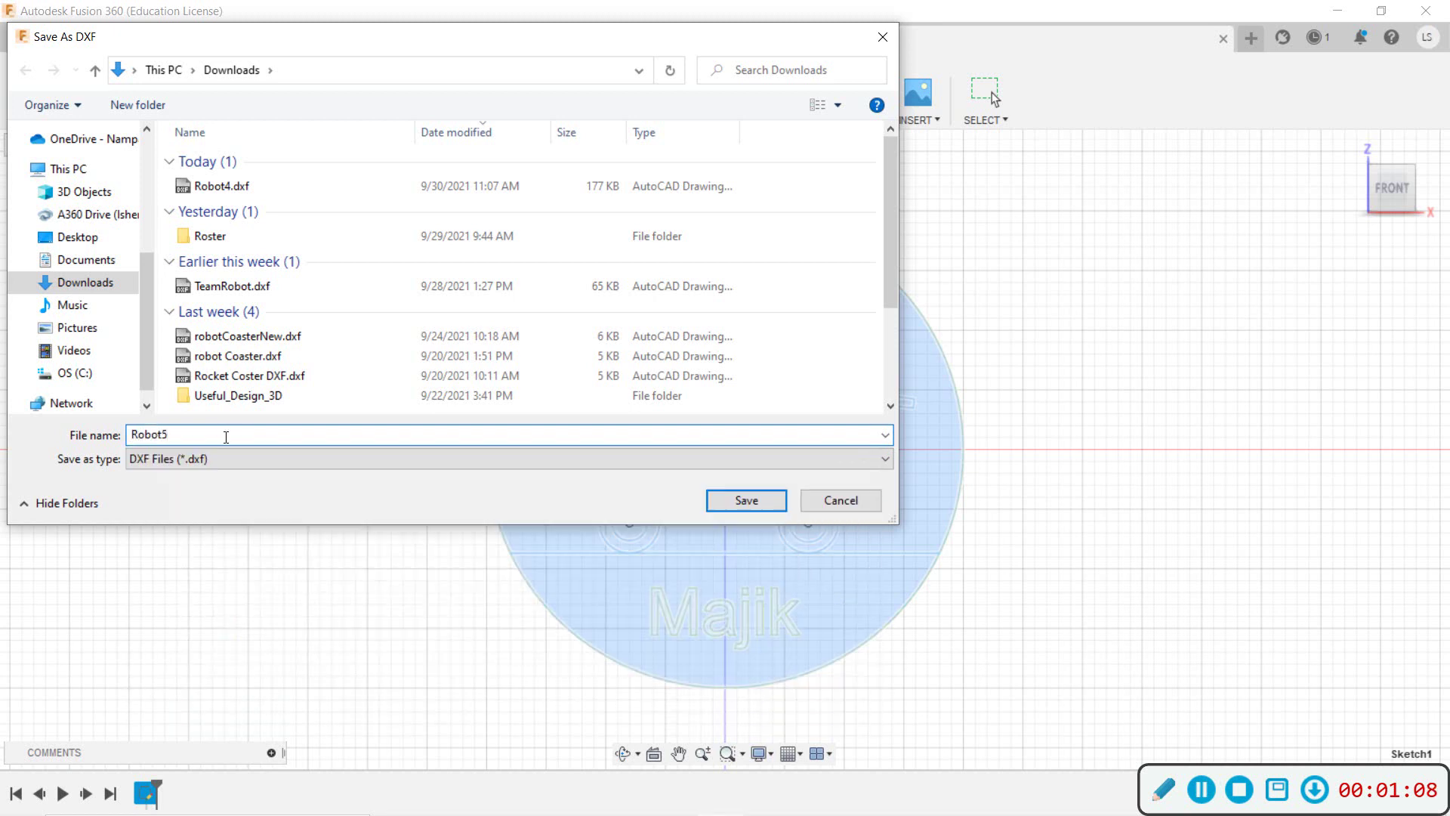
text(_Sherwood)
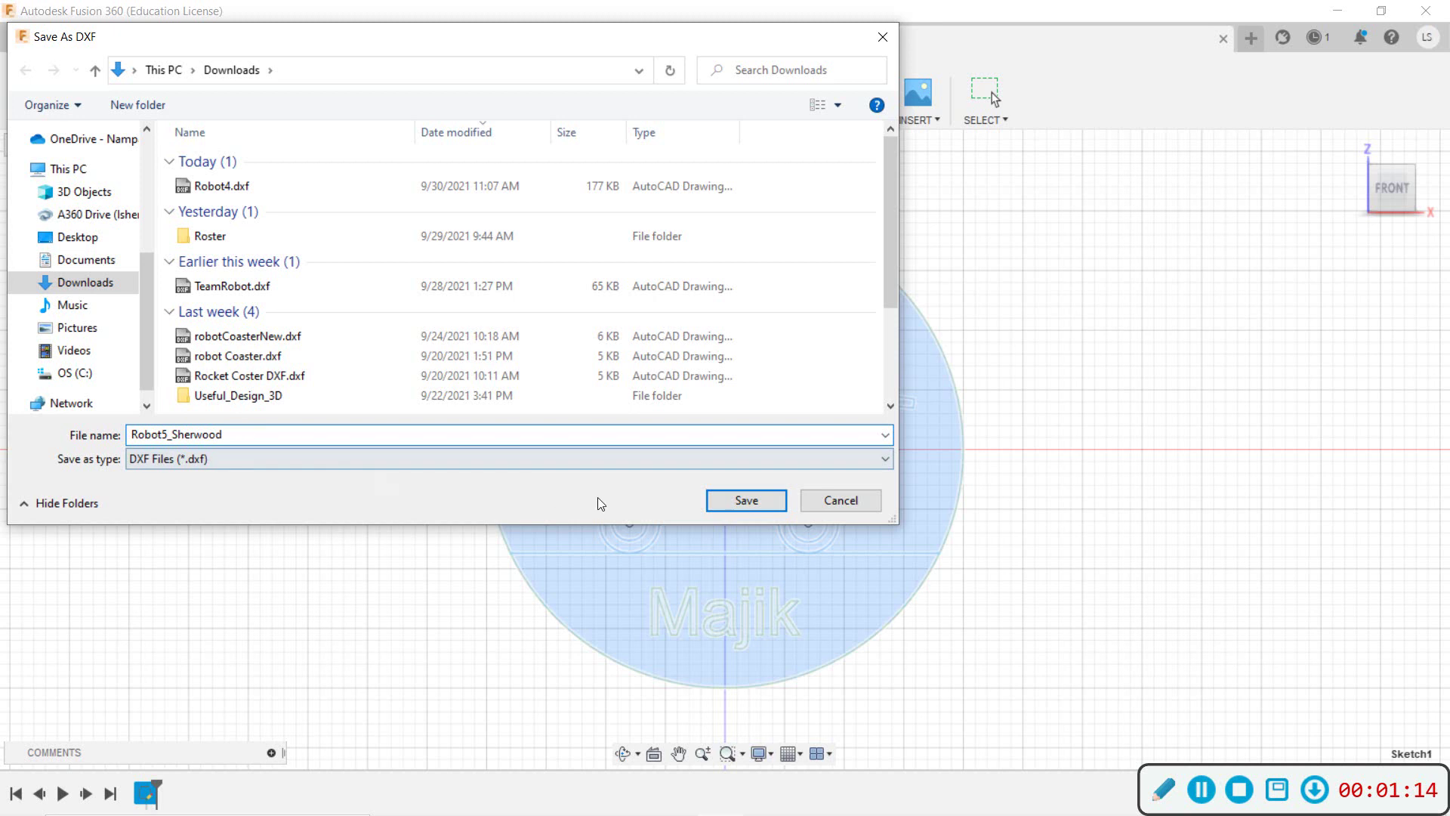
click(762, 500)
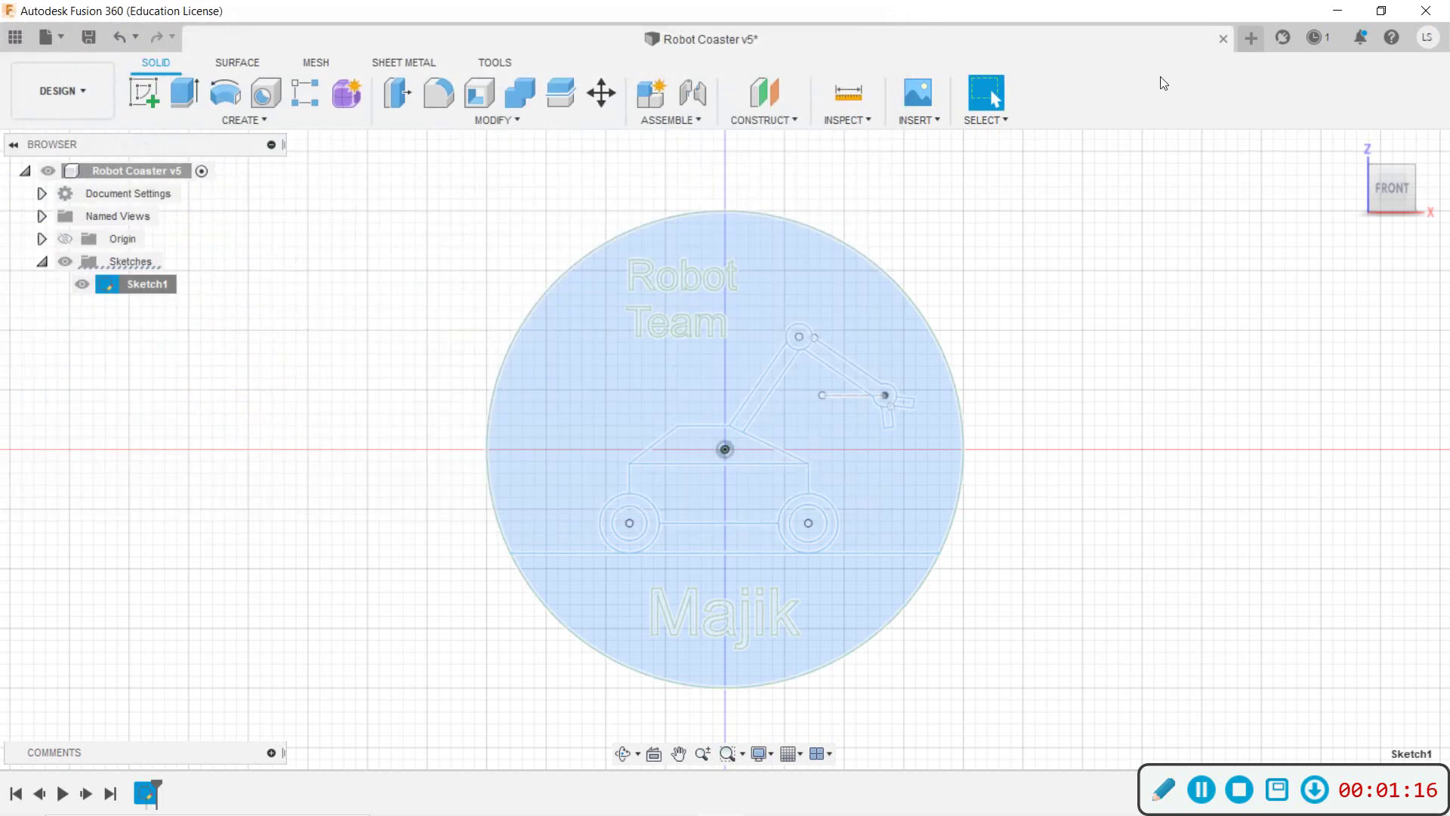
Minimize the current program, switch to AutoCAD 2022 and close the blank Drawing1.
click(1337, 10)
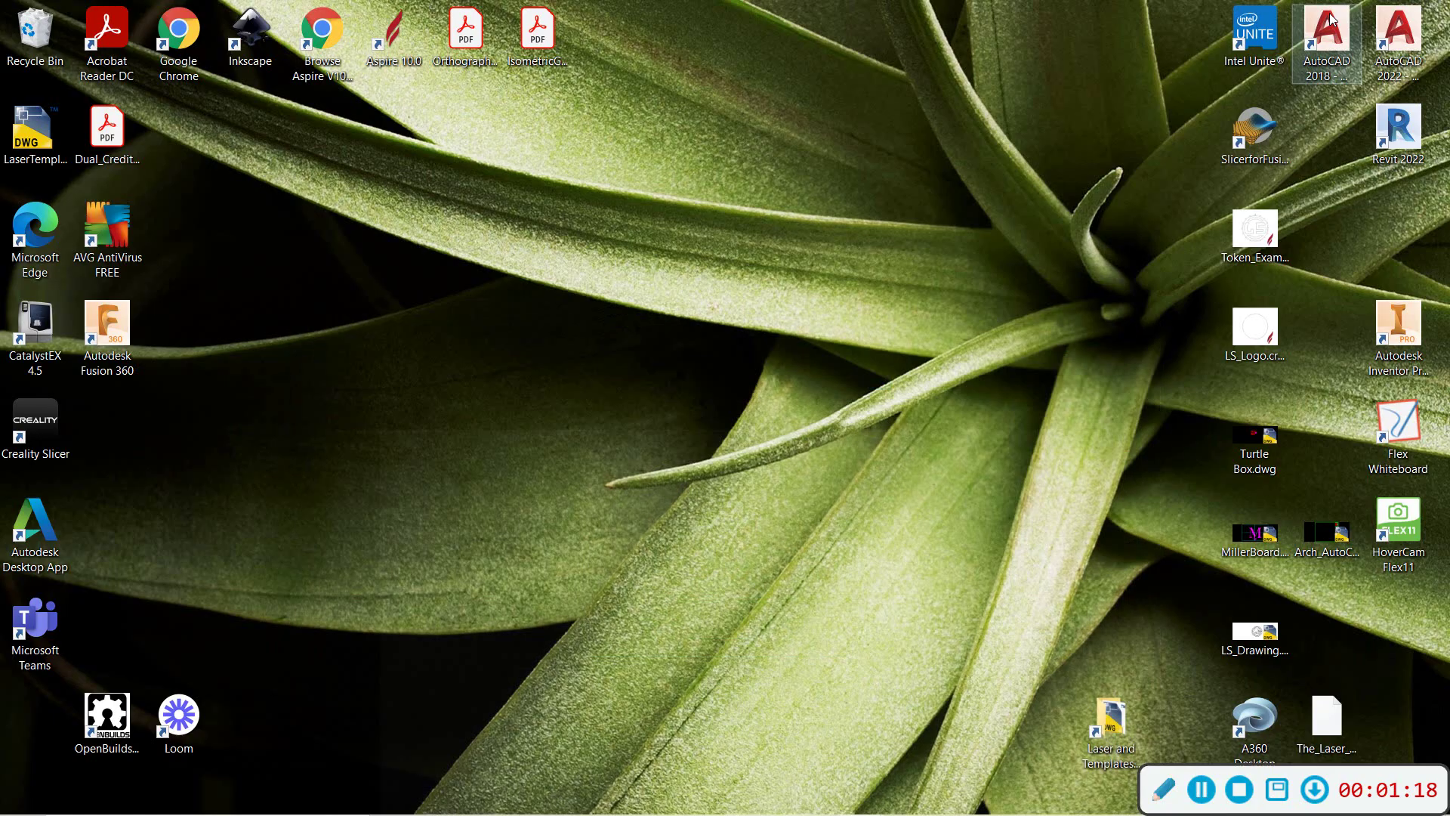
mouse_move(596, 812)
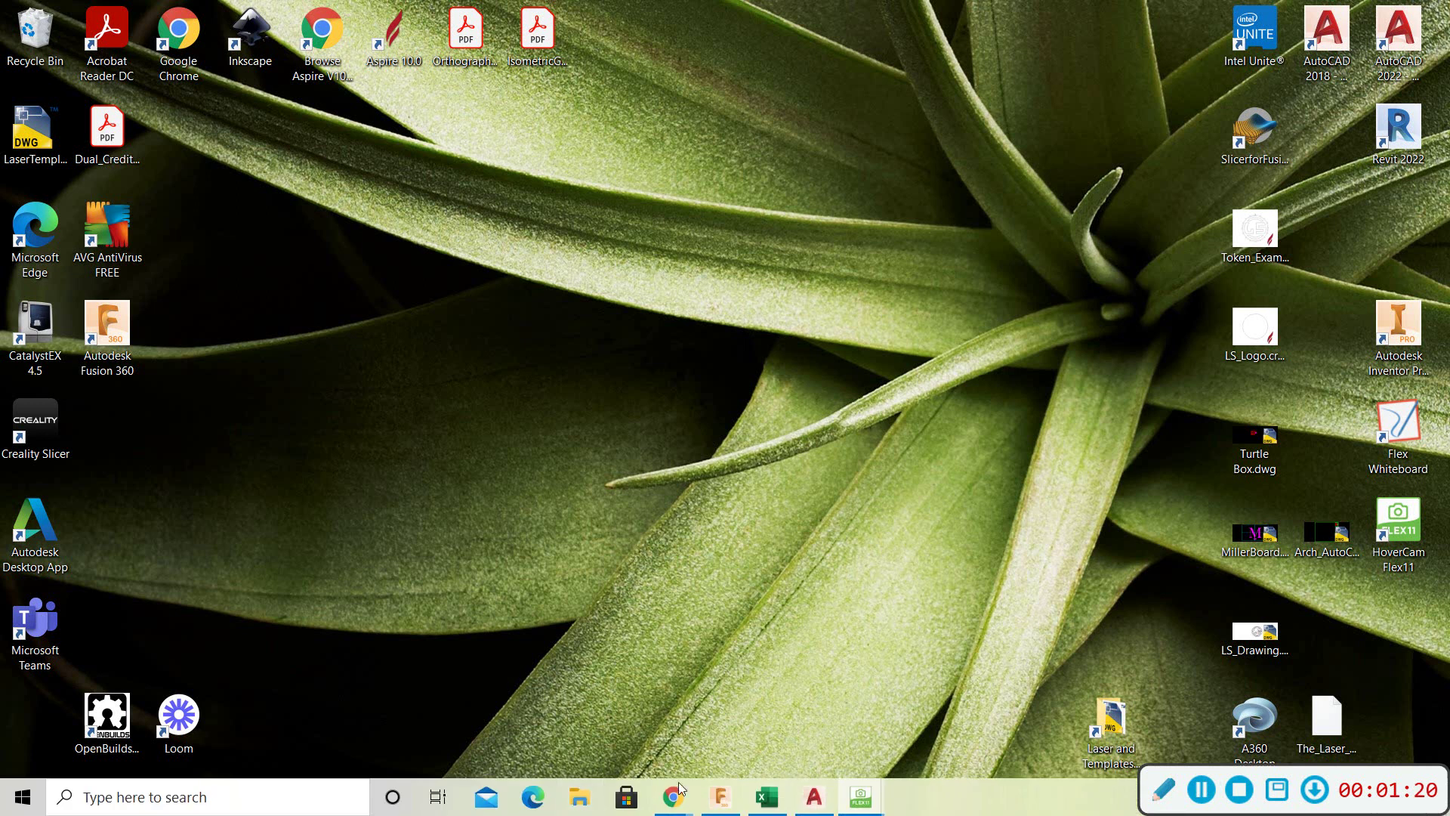
right_click(820, 802)
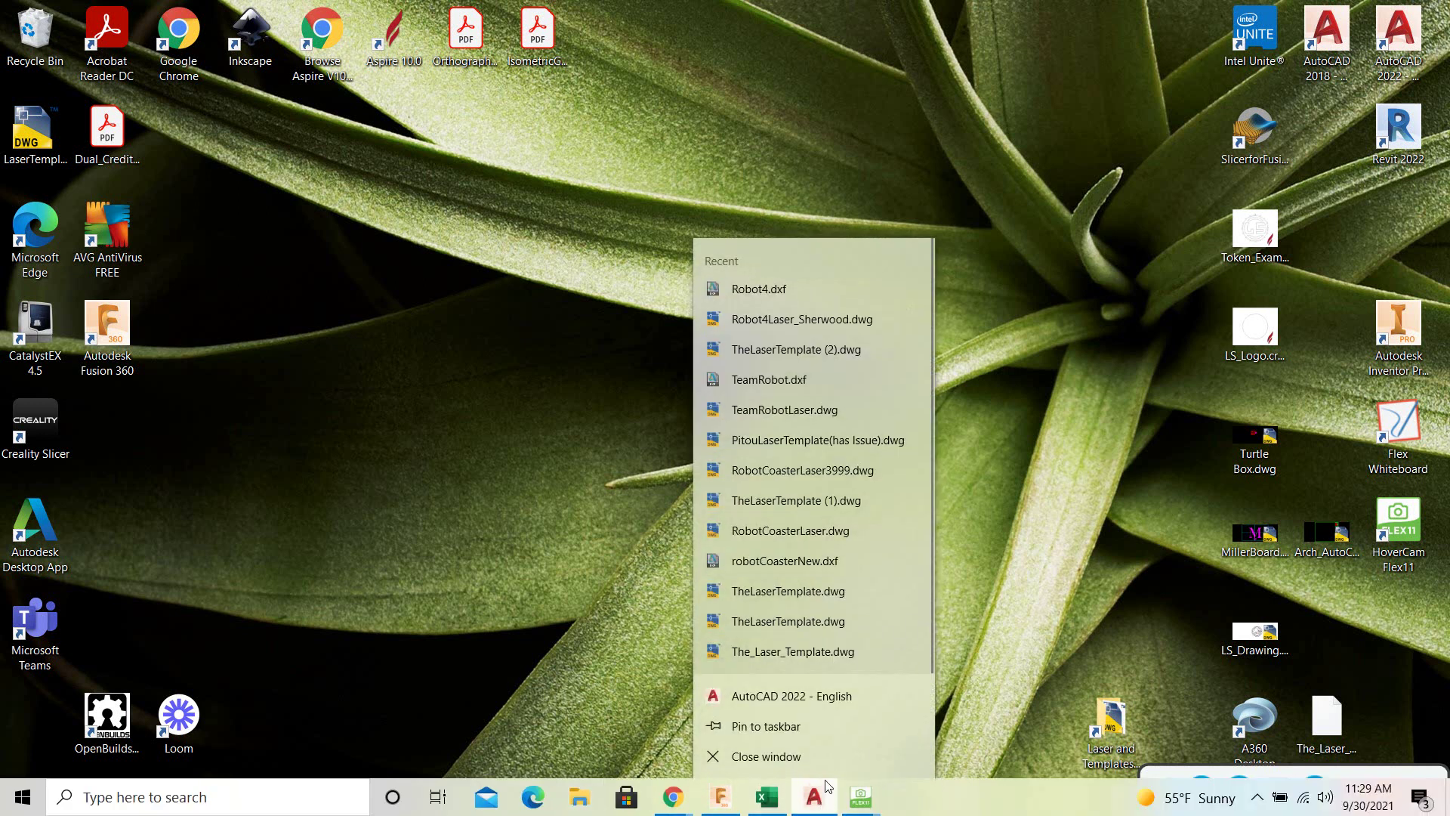
click(978, 685)
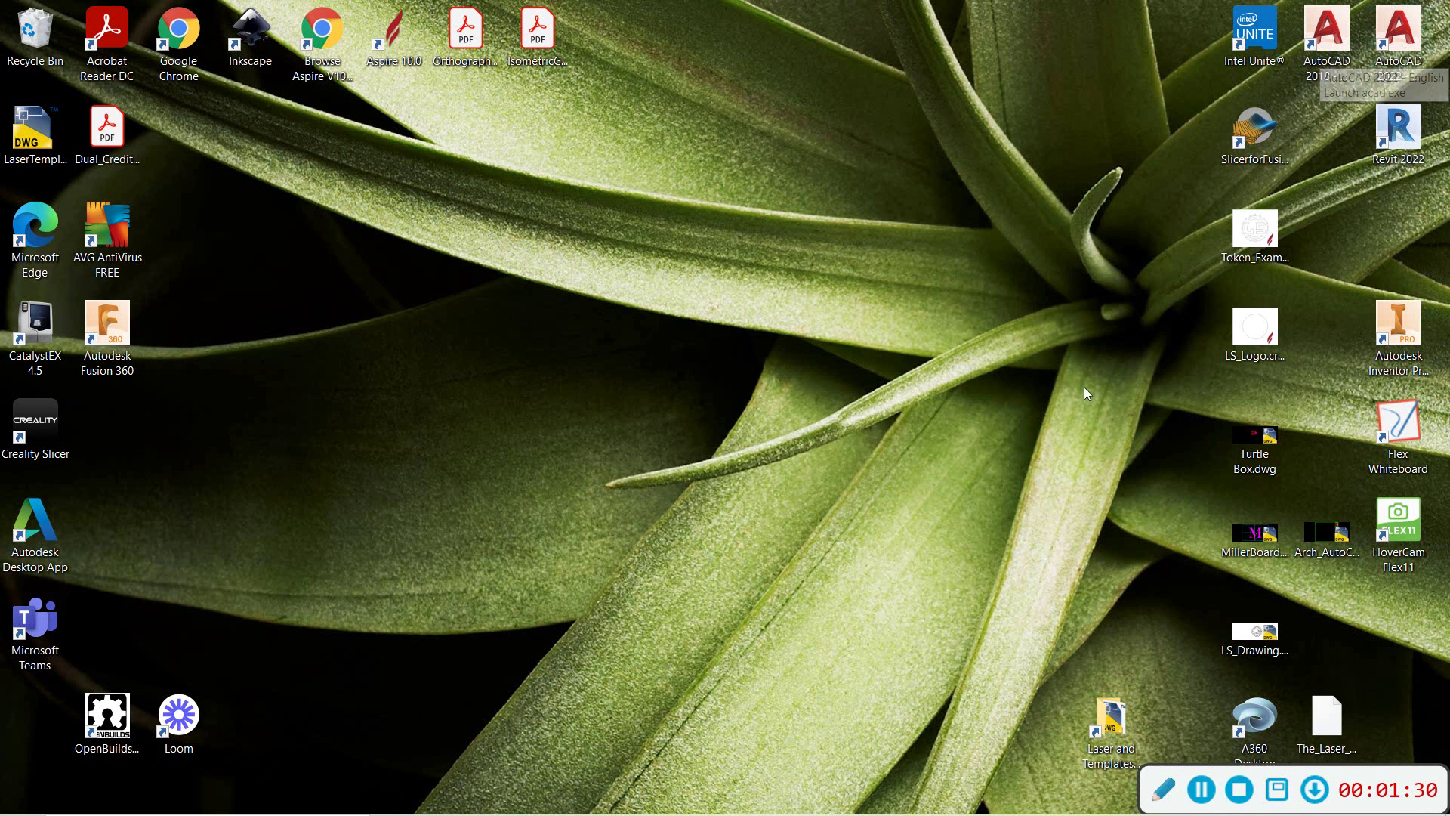
click(813, 798)
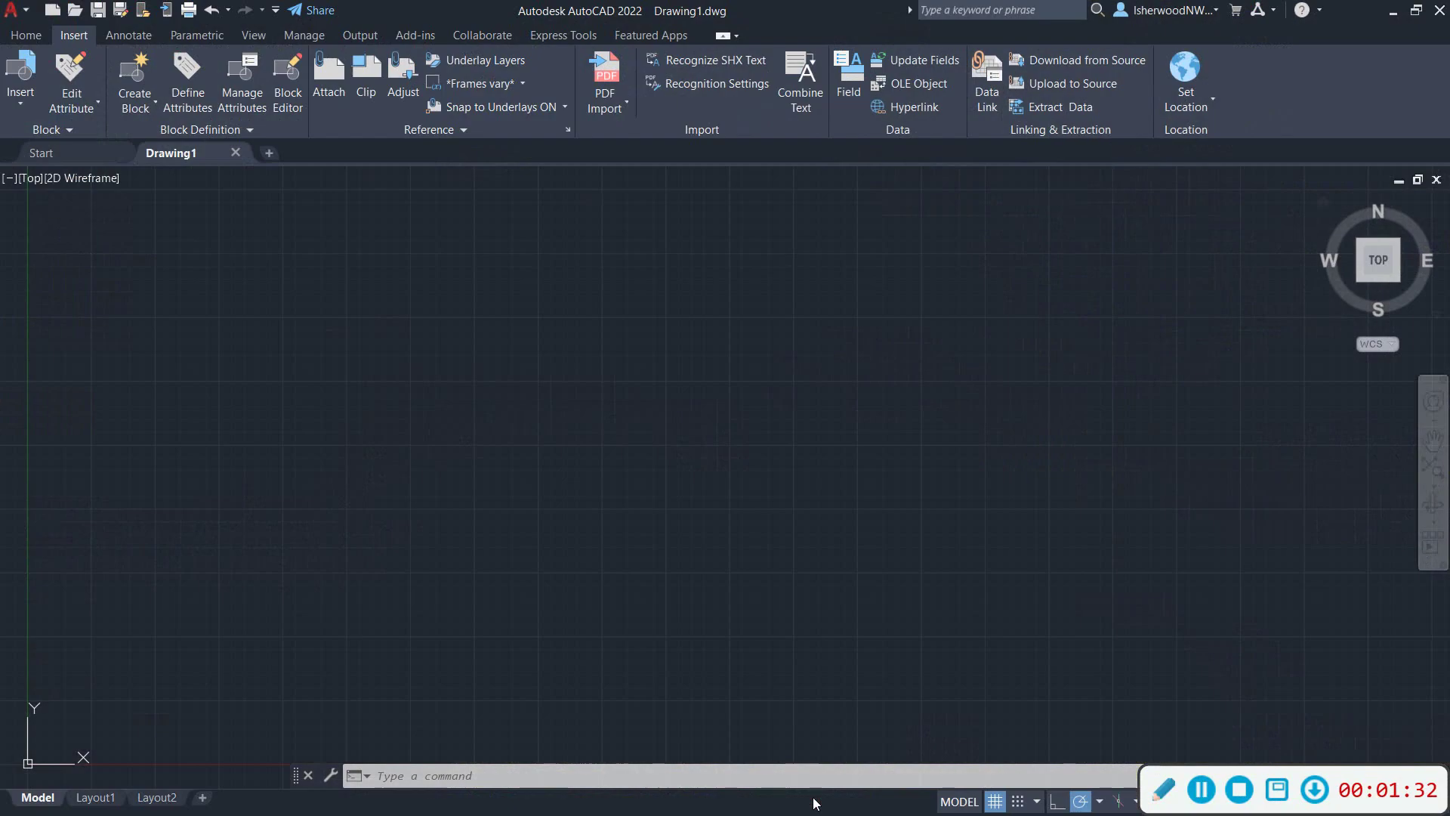
click(242, 156)
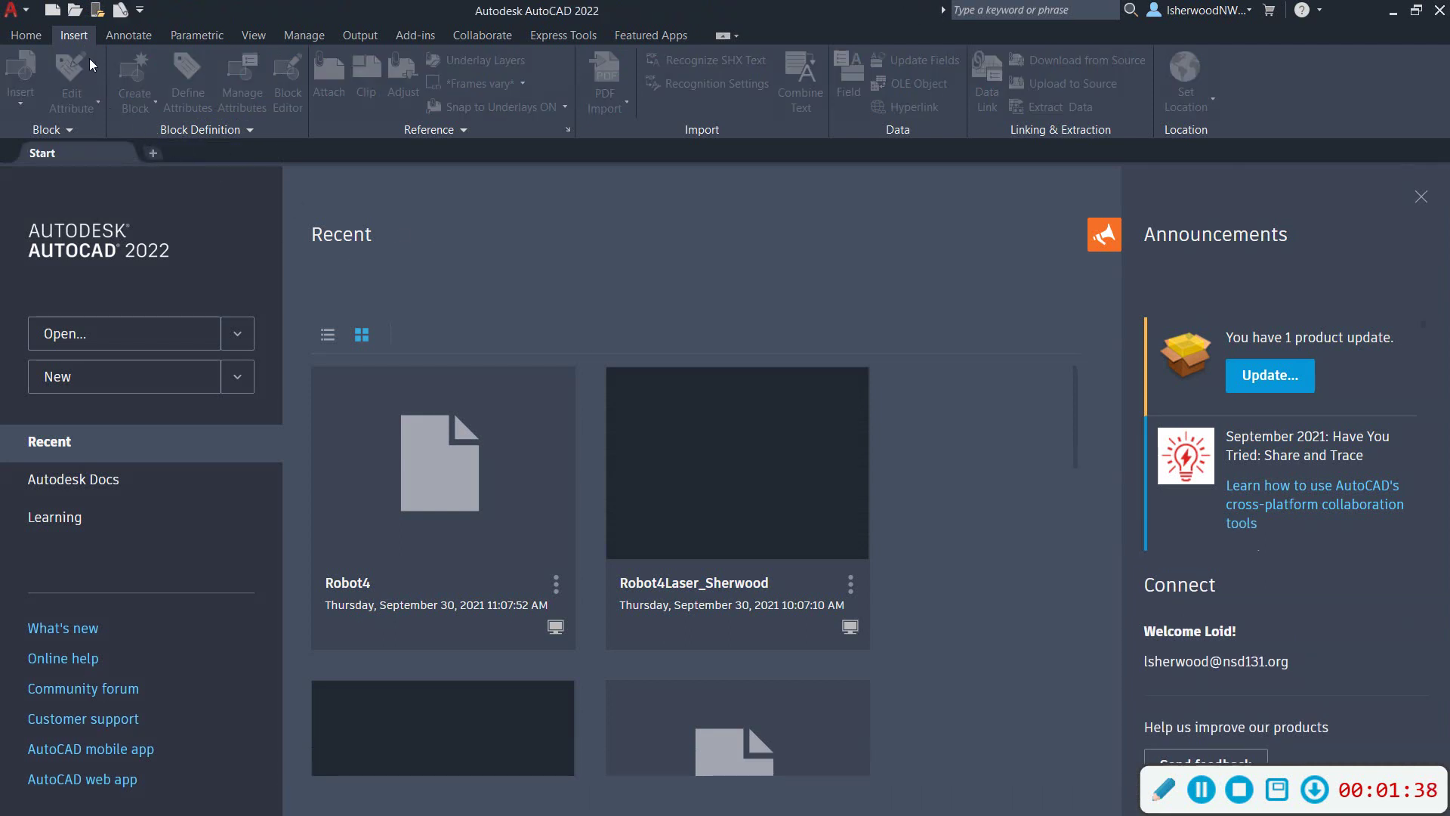
Open the exported Robot5 DXF file from the Downloads folder.
click(75, 12)
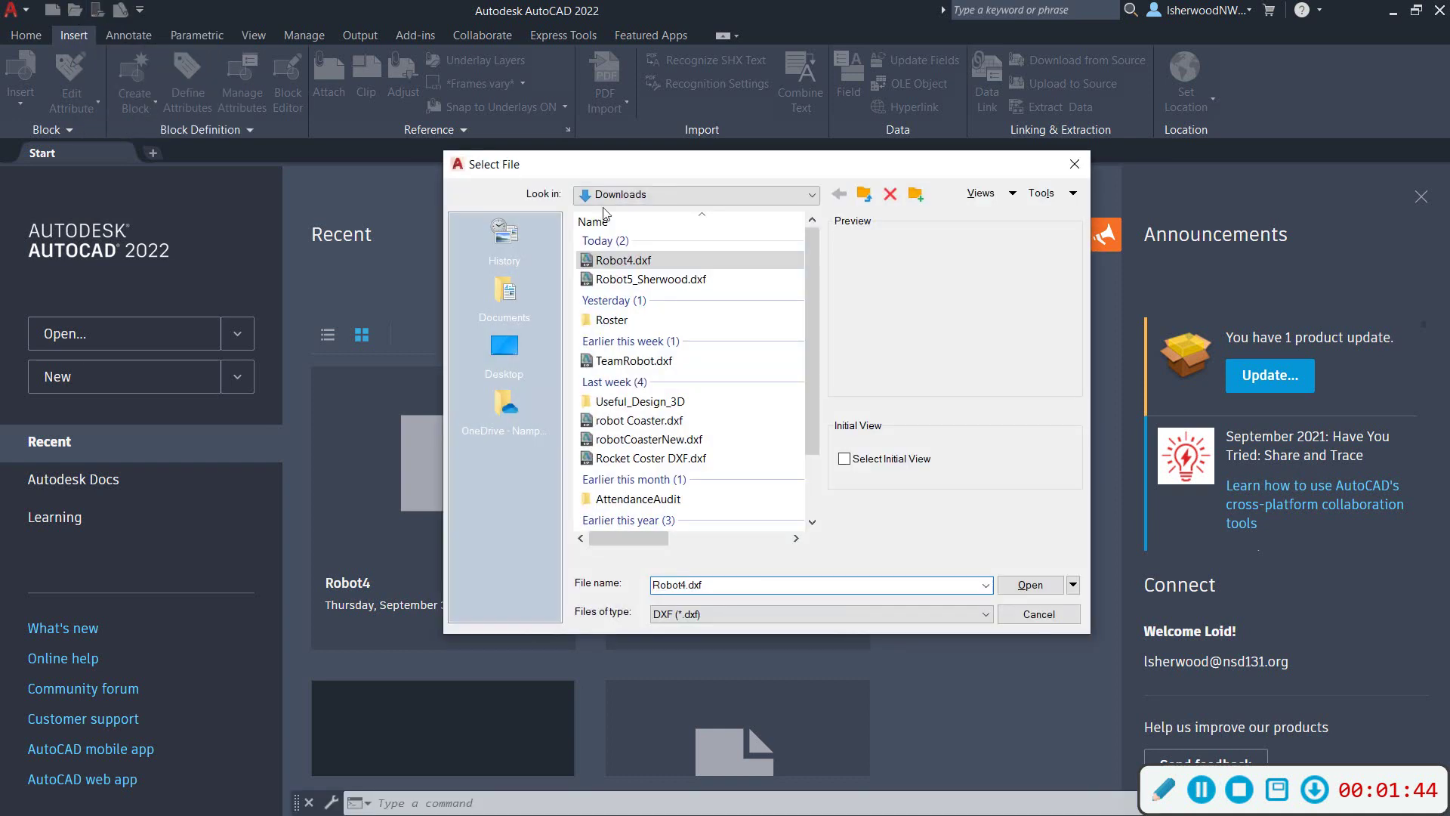
click(671, 286)
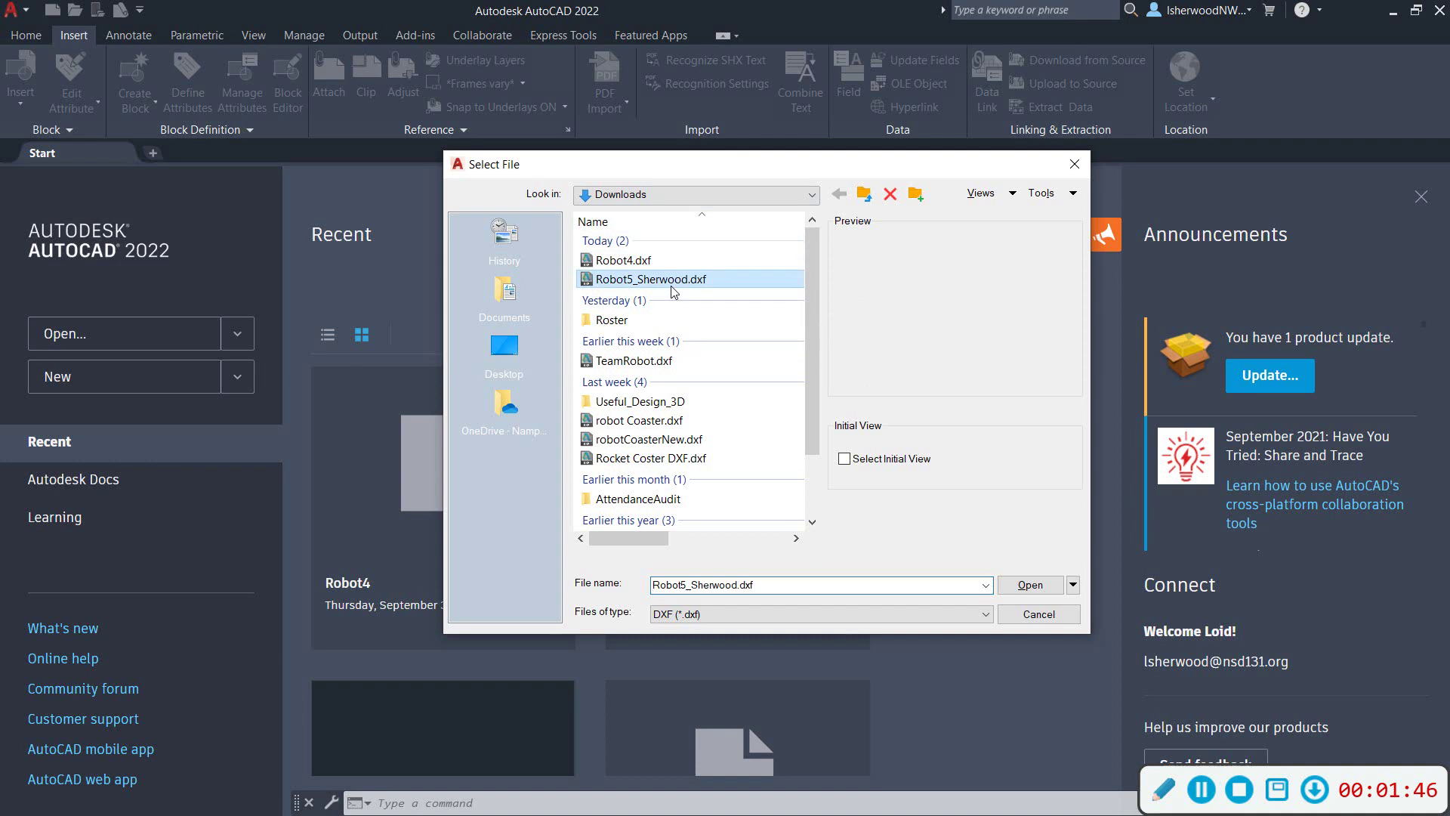
click(1021, 585)
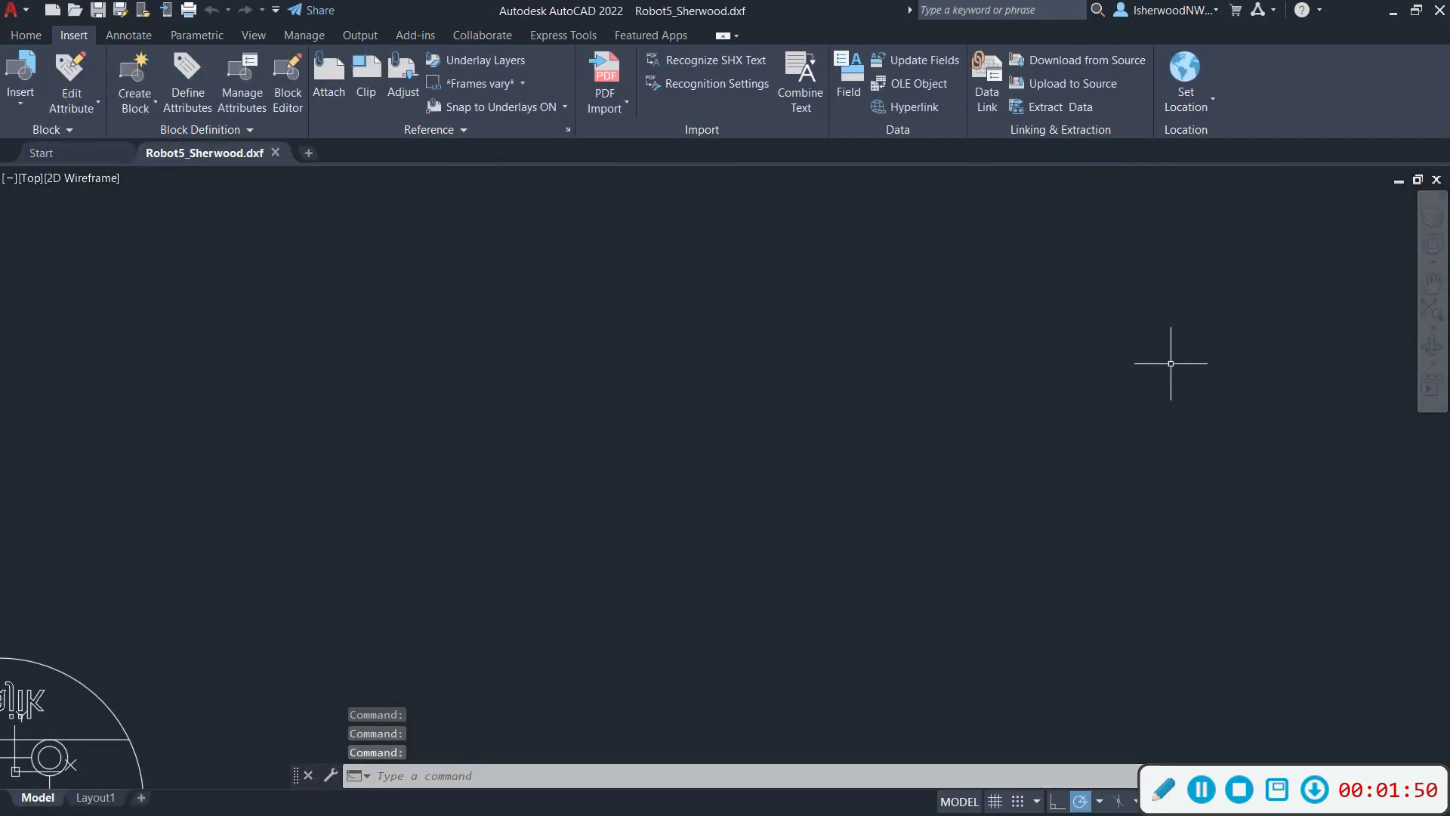
Try to rotate the whole coaster drawing about a base point outside the circle.
scroll(1167, 361, down, 4)
scroll(745, 421, up, 4)
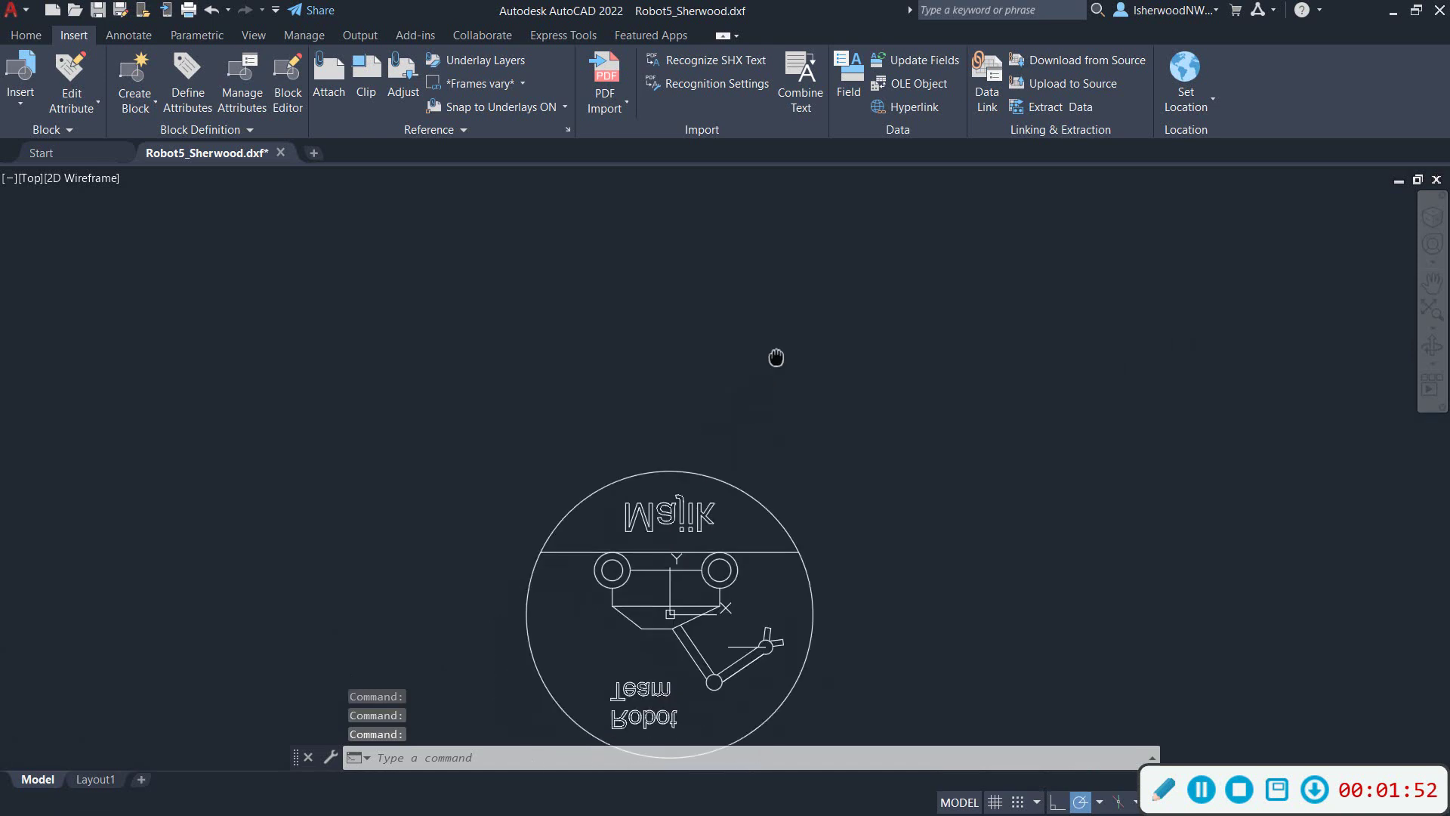
middle_drag(760, 392, 803, 274)
middle_drag(750, 366, 749, 296)
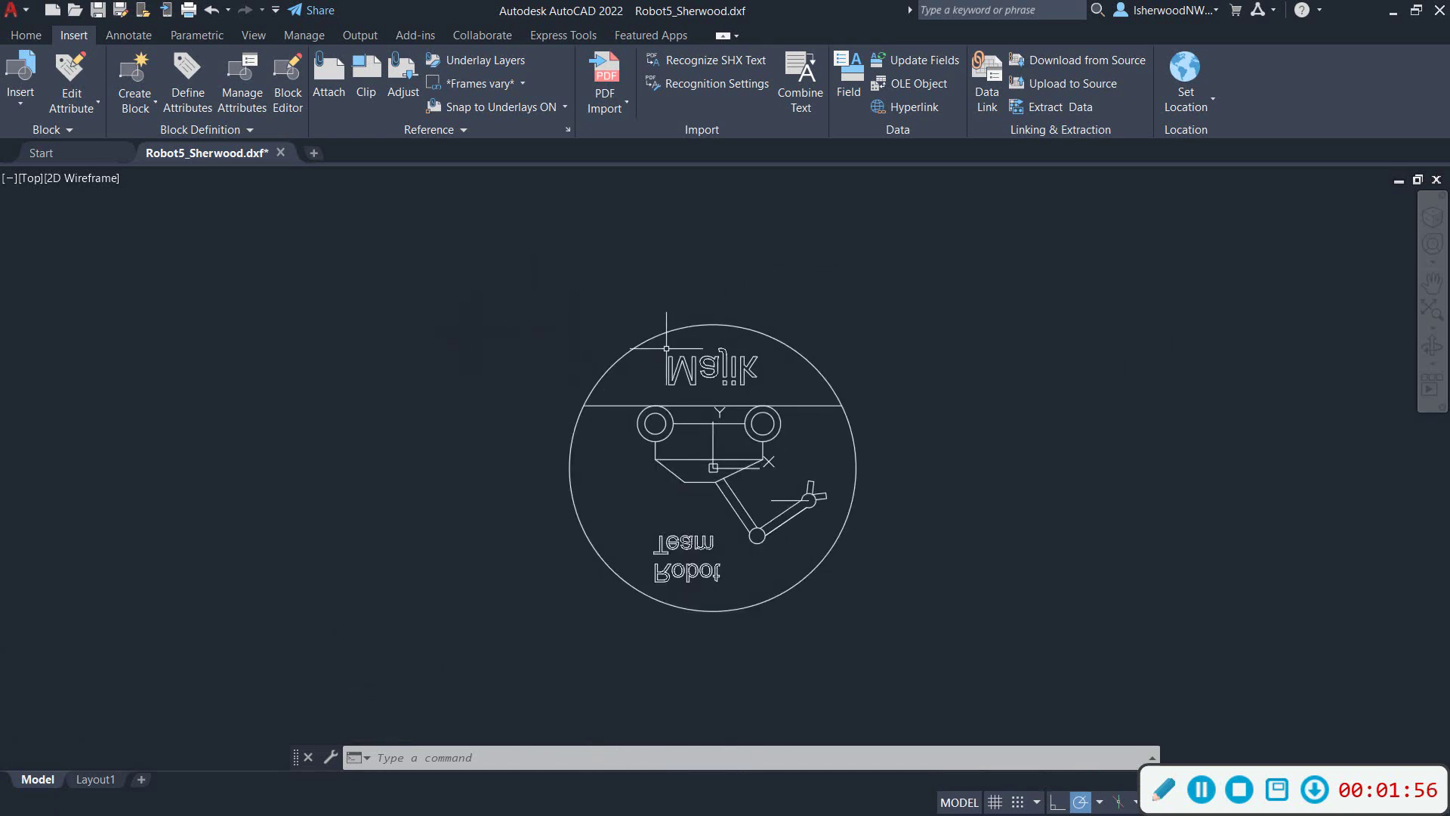
click(507, 274)
click(934, 640)
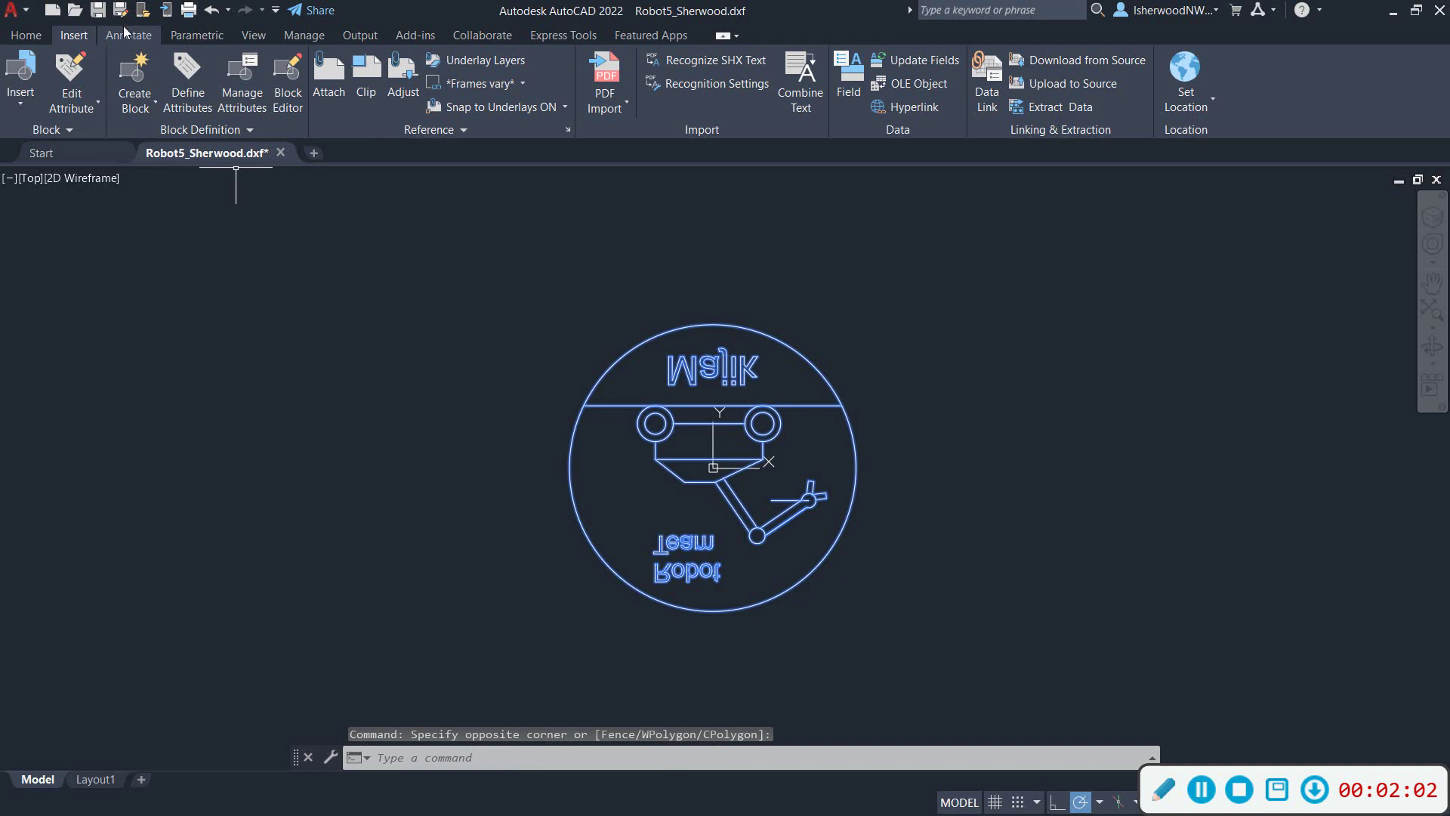
click(26, 34)
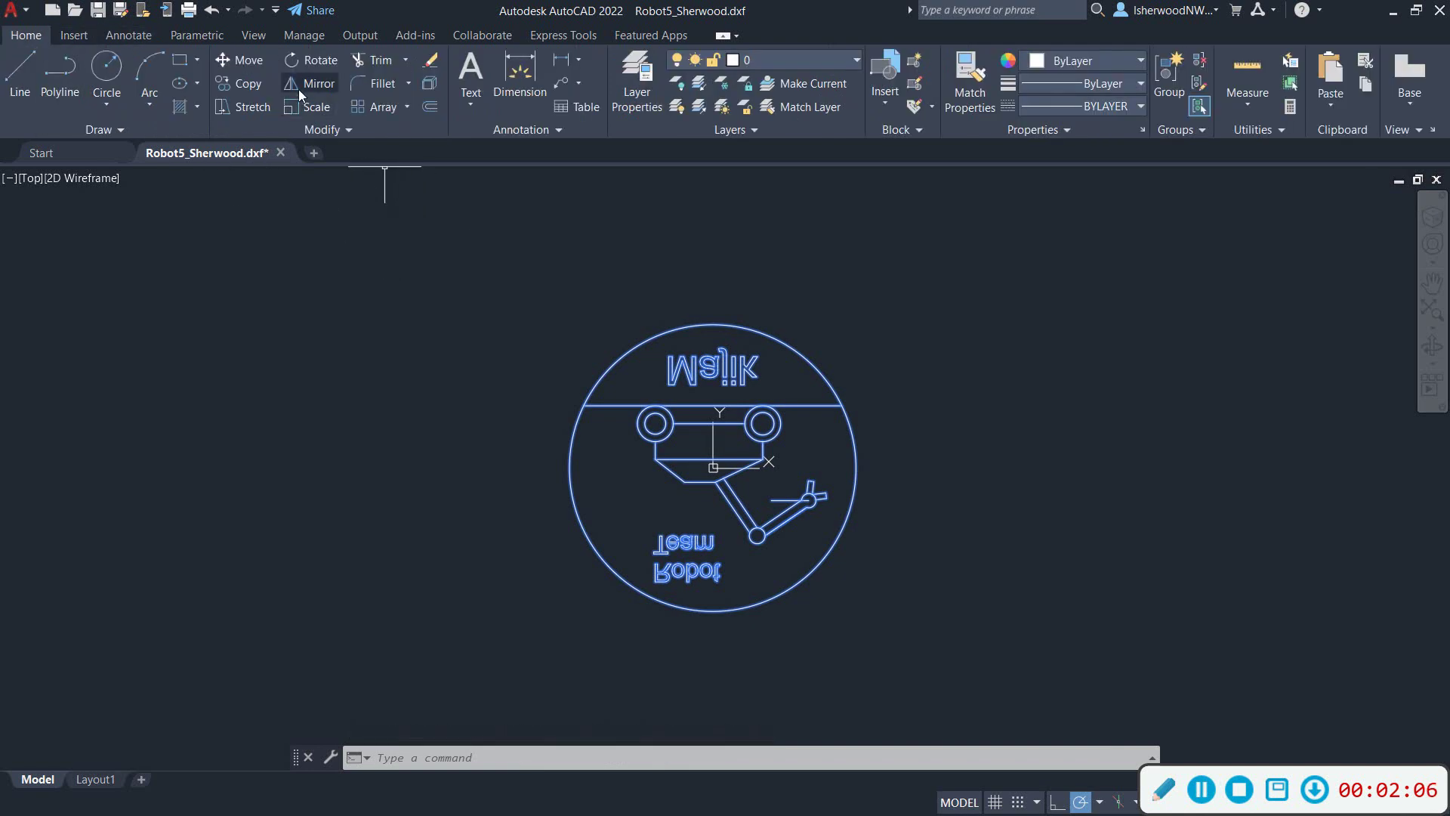
click(306, 62)
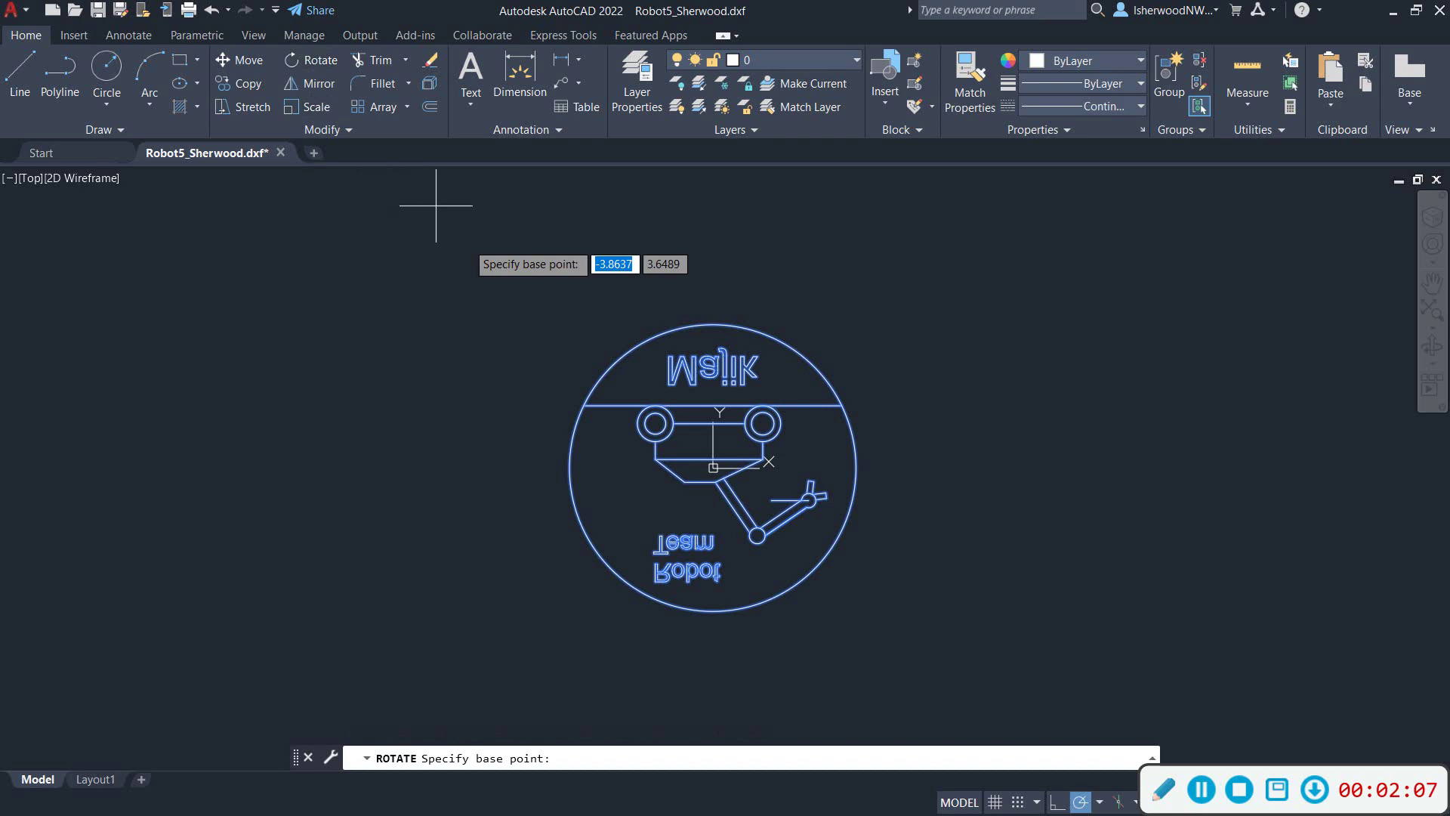
click(436, 438)
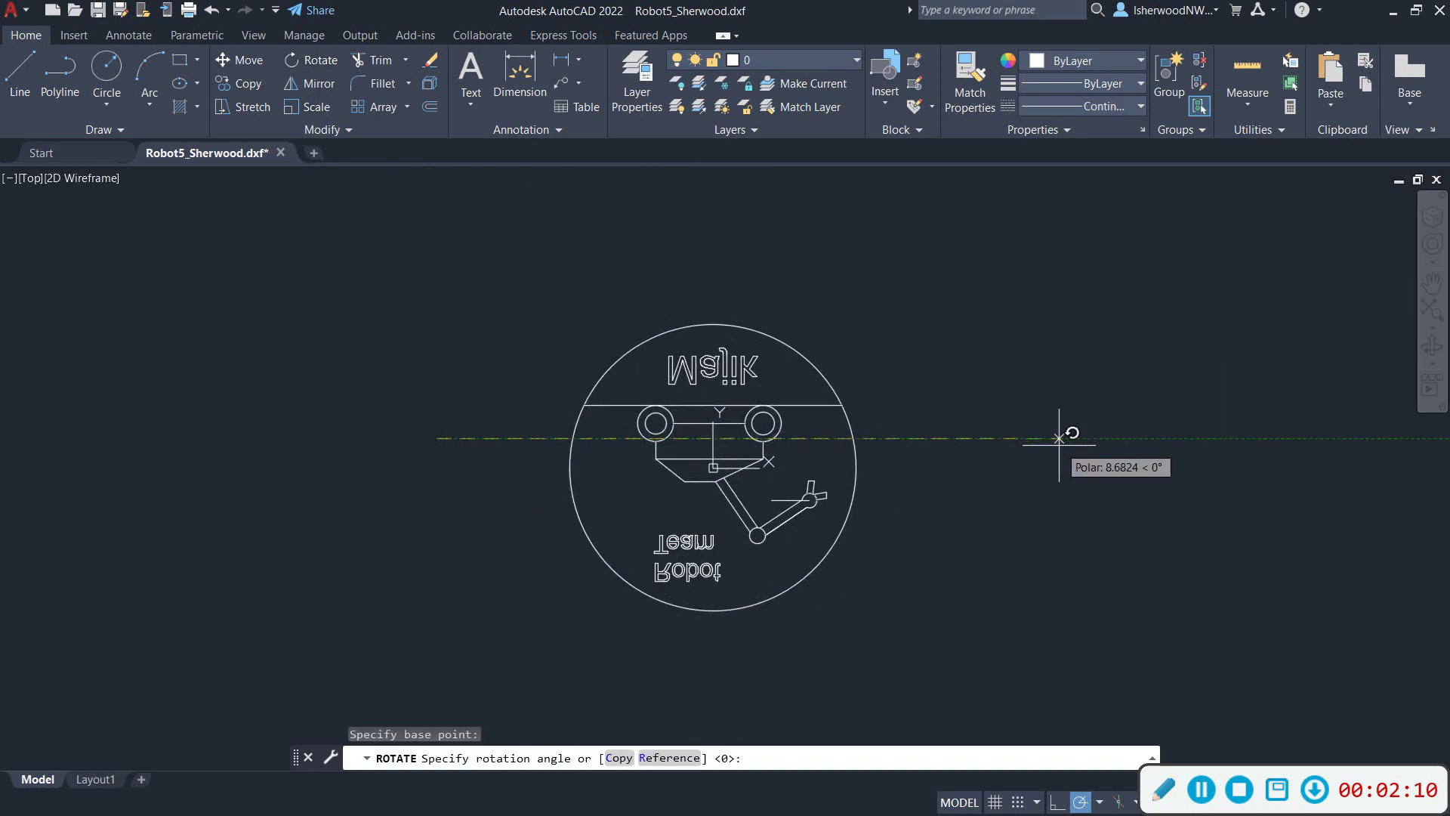
click(1058, 434)
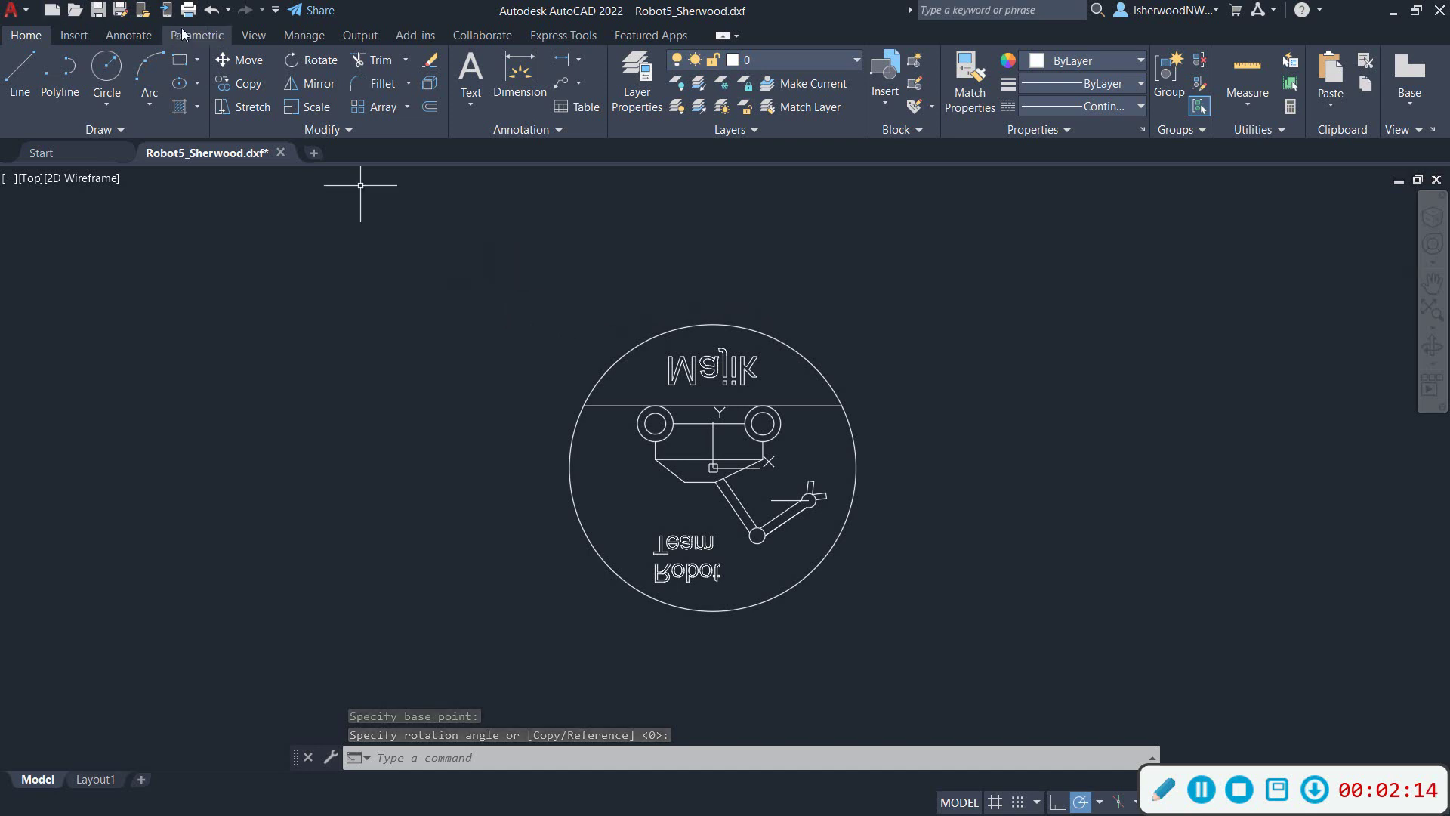
click(206, 19)
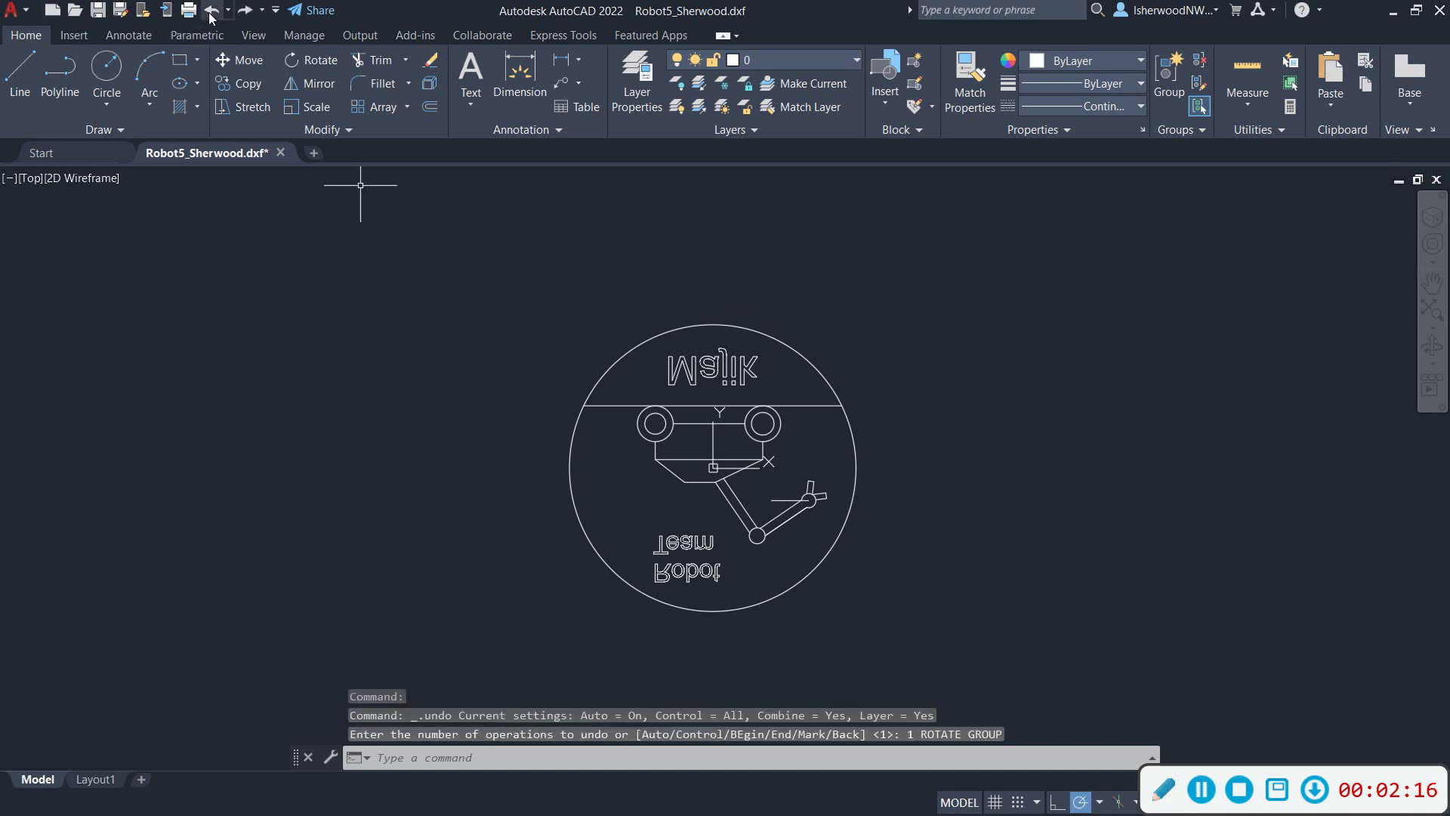
click(206, 19)
Rotate the whole coaster drawing half a turn about a base point near its centre so the robot stands upright.
scroll(317, 265, down, 5)
mouse_move(418, 400)
middle_down()
mouse_move(580, 398)
mouse_move(359, 311)
middle_up()
scroll(453, 395, up, 10)
scroll(348, 292, down, 5)
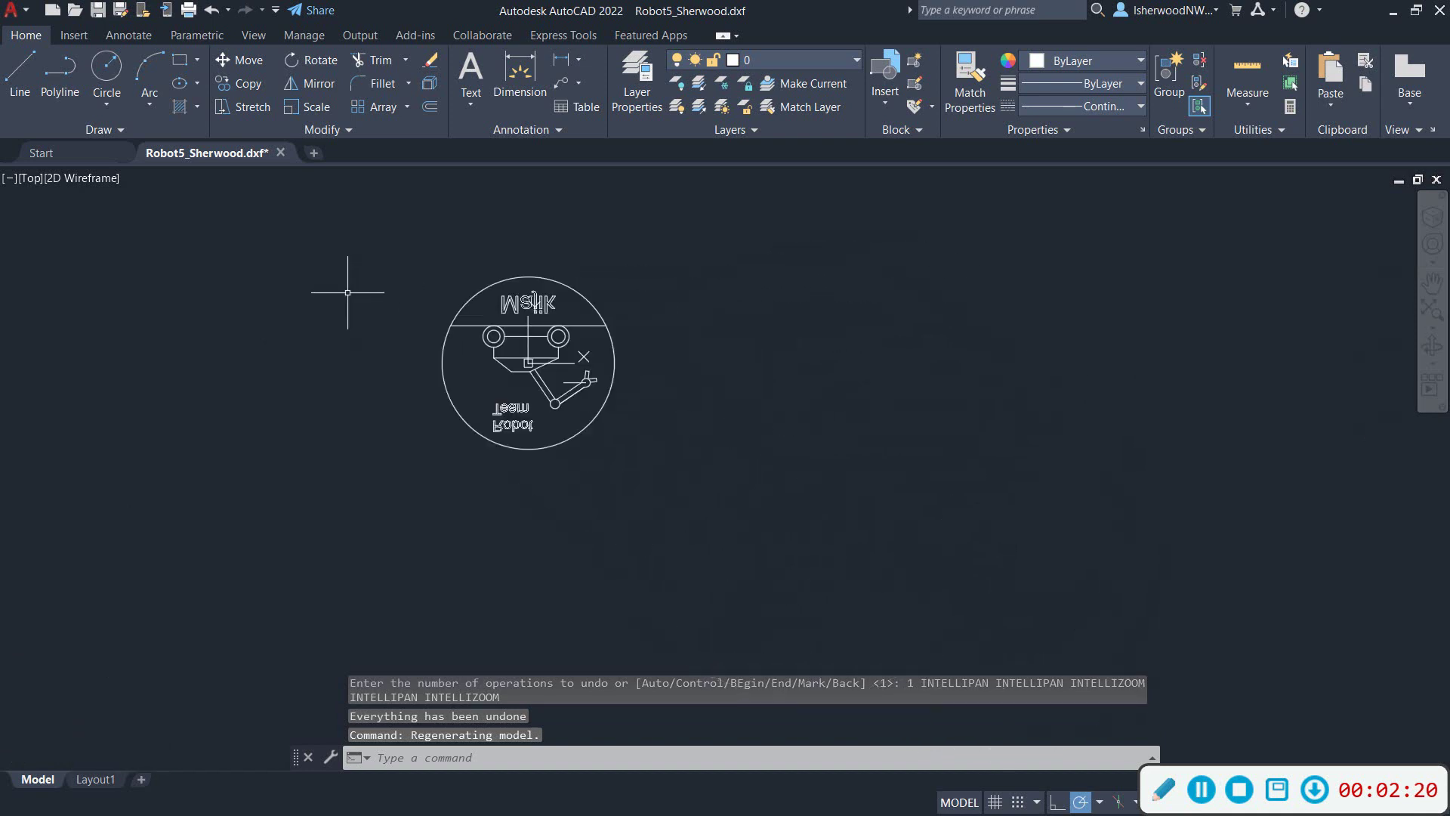
click(340, 221)
click(696, 491)
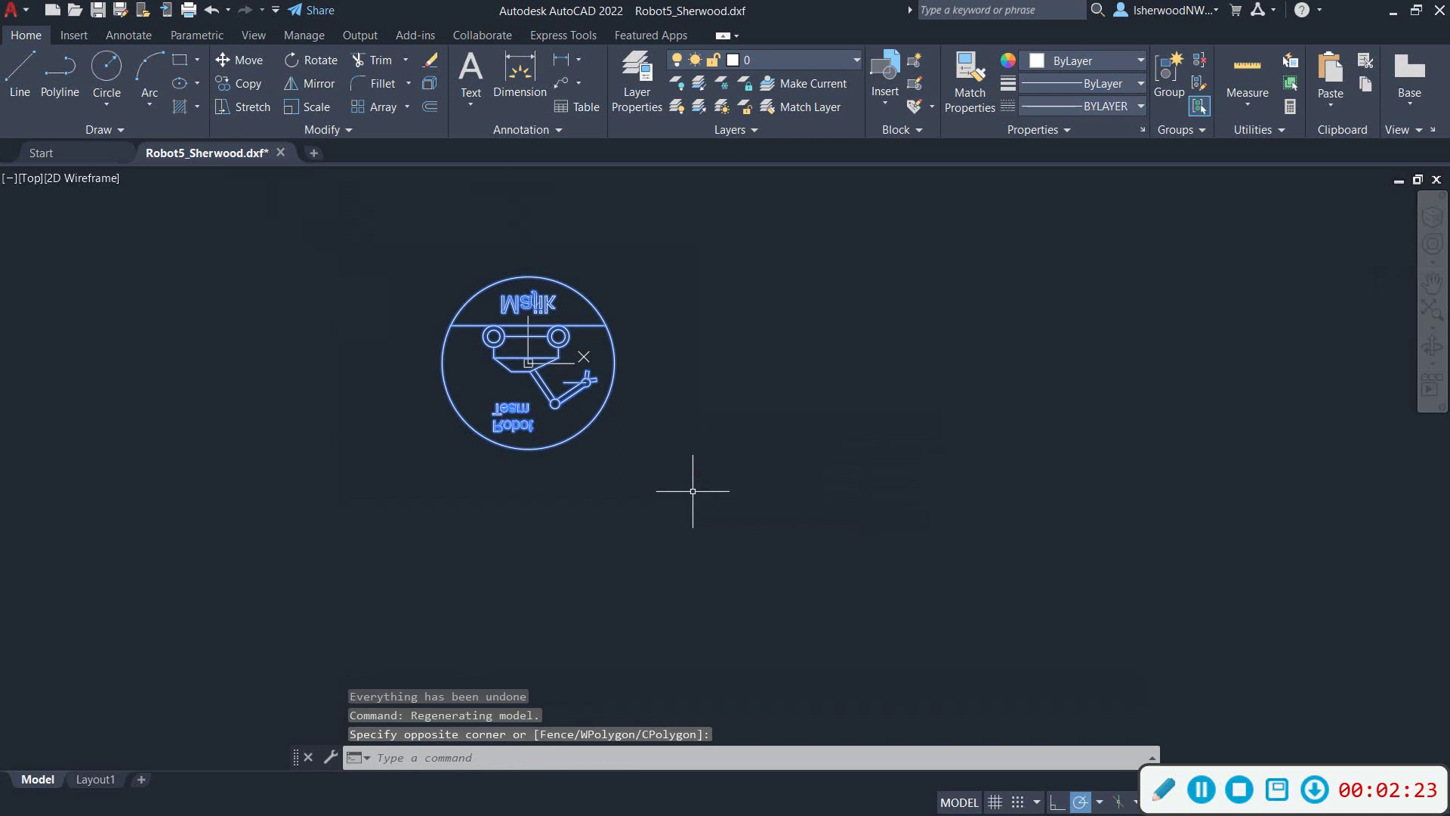
click(321, 61)
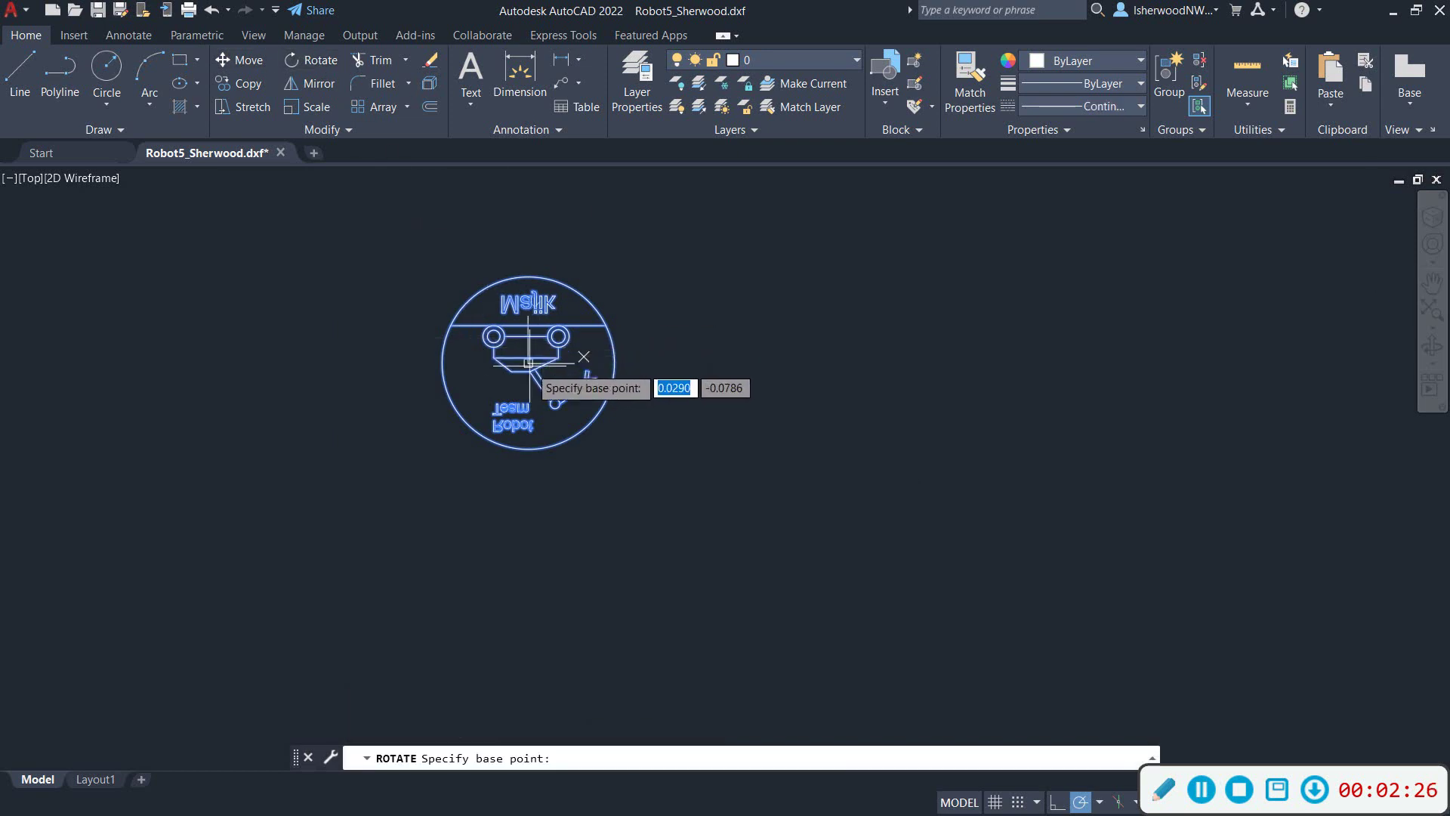
click(529, 363)
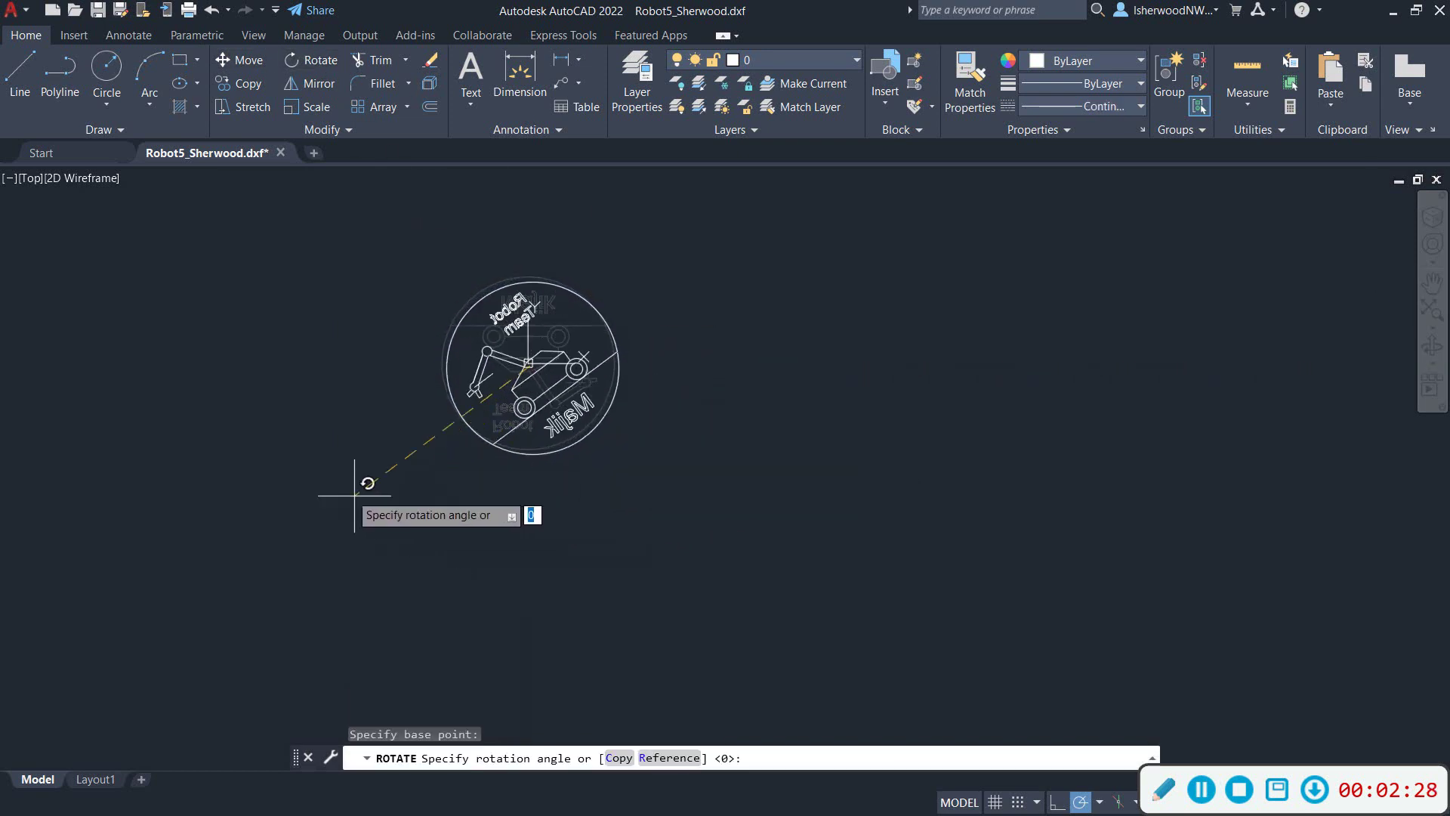
click(275, 361)
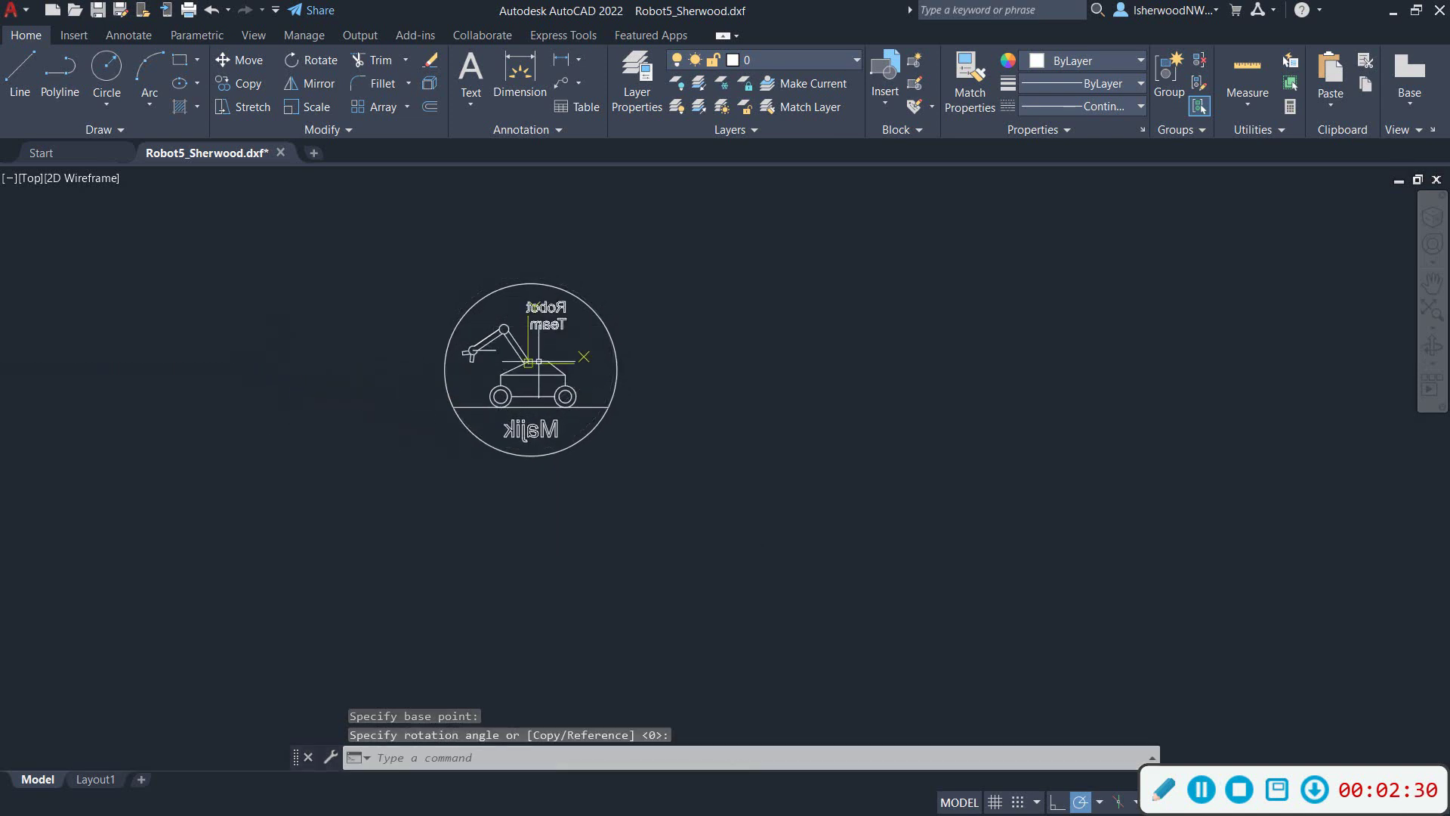
Mirror the whole coaster drawing across a vertical line near its centre, erasing the source objects so the text reads correctly.
scroll(492, 323, up, 2)
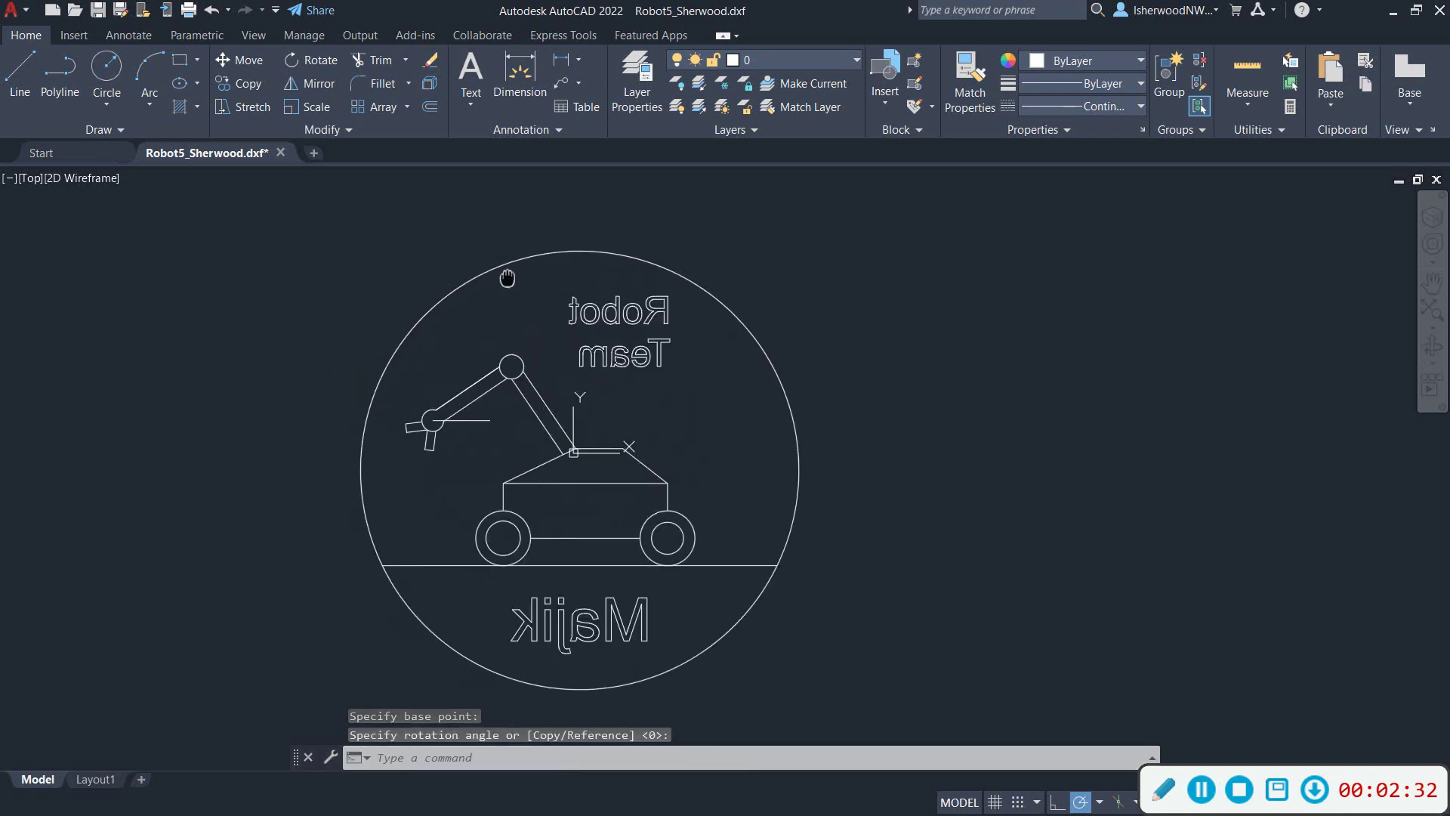
click(347, 228)
click(753, 560)
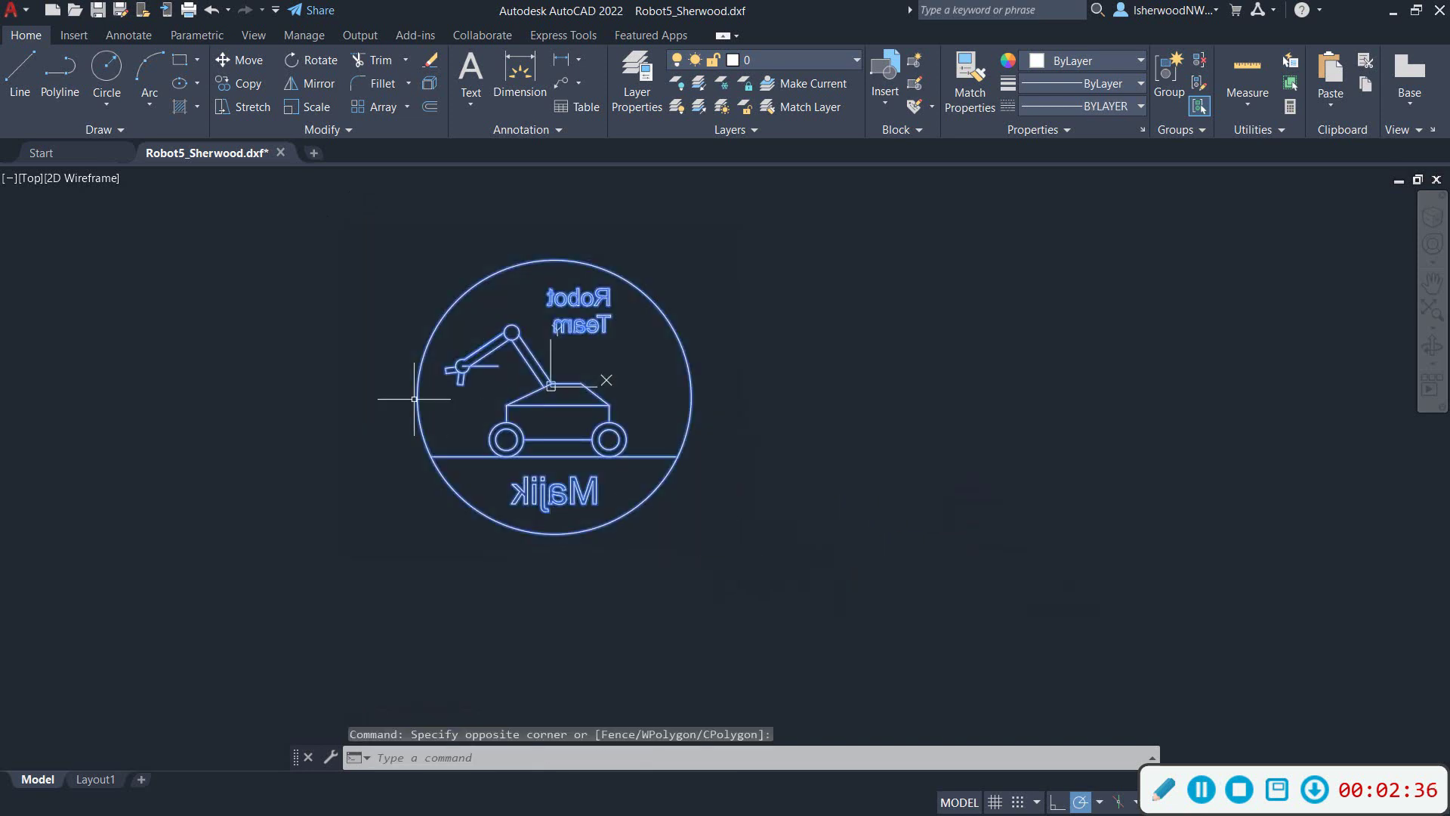
click(325, 91)
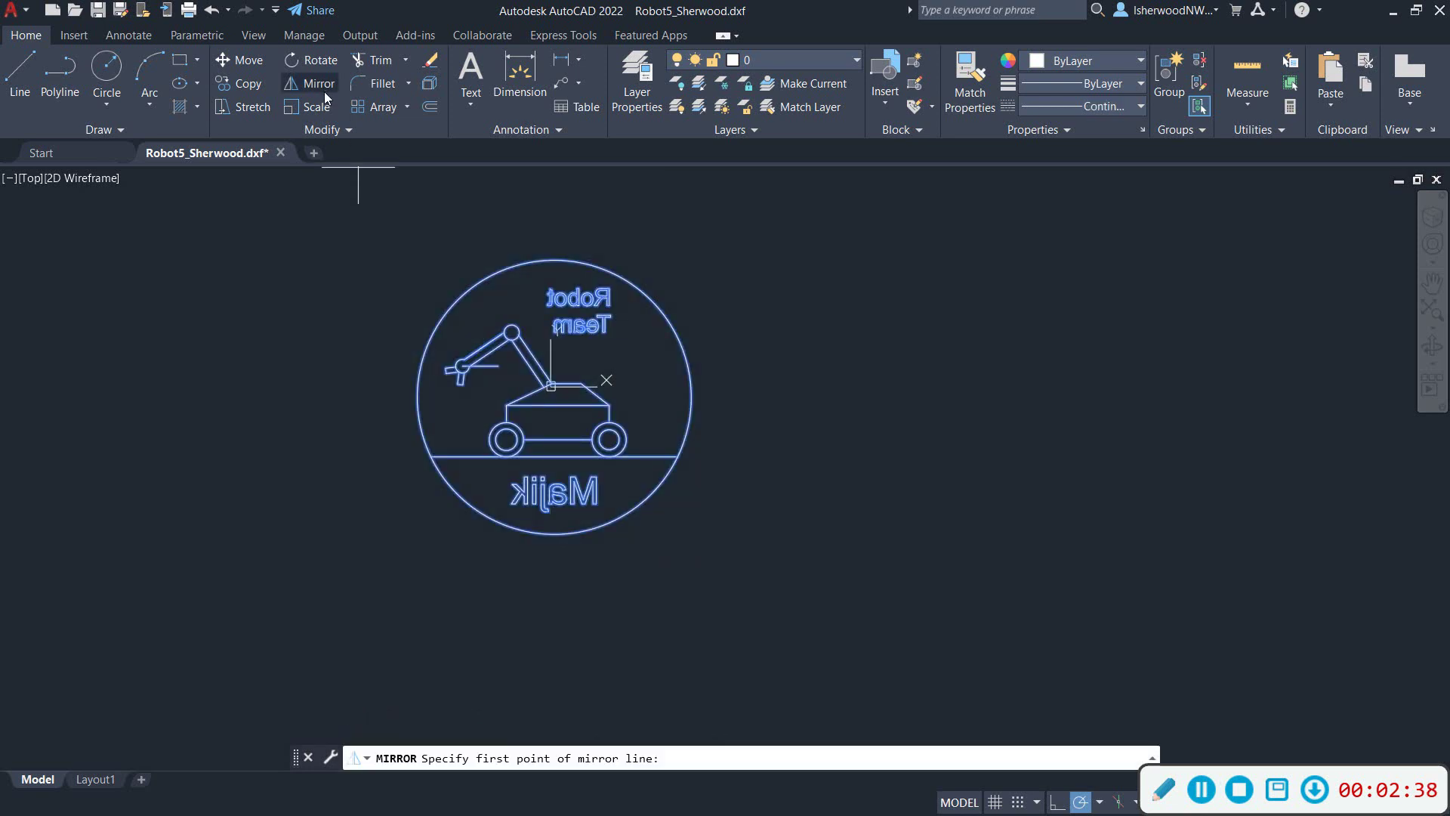
click(552, 649)
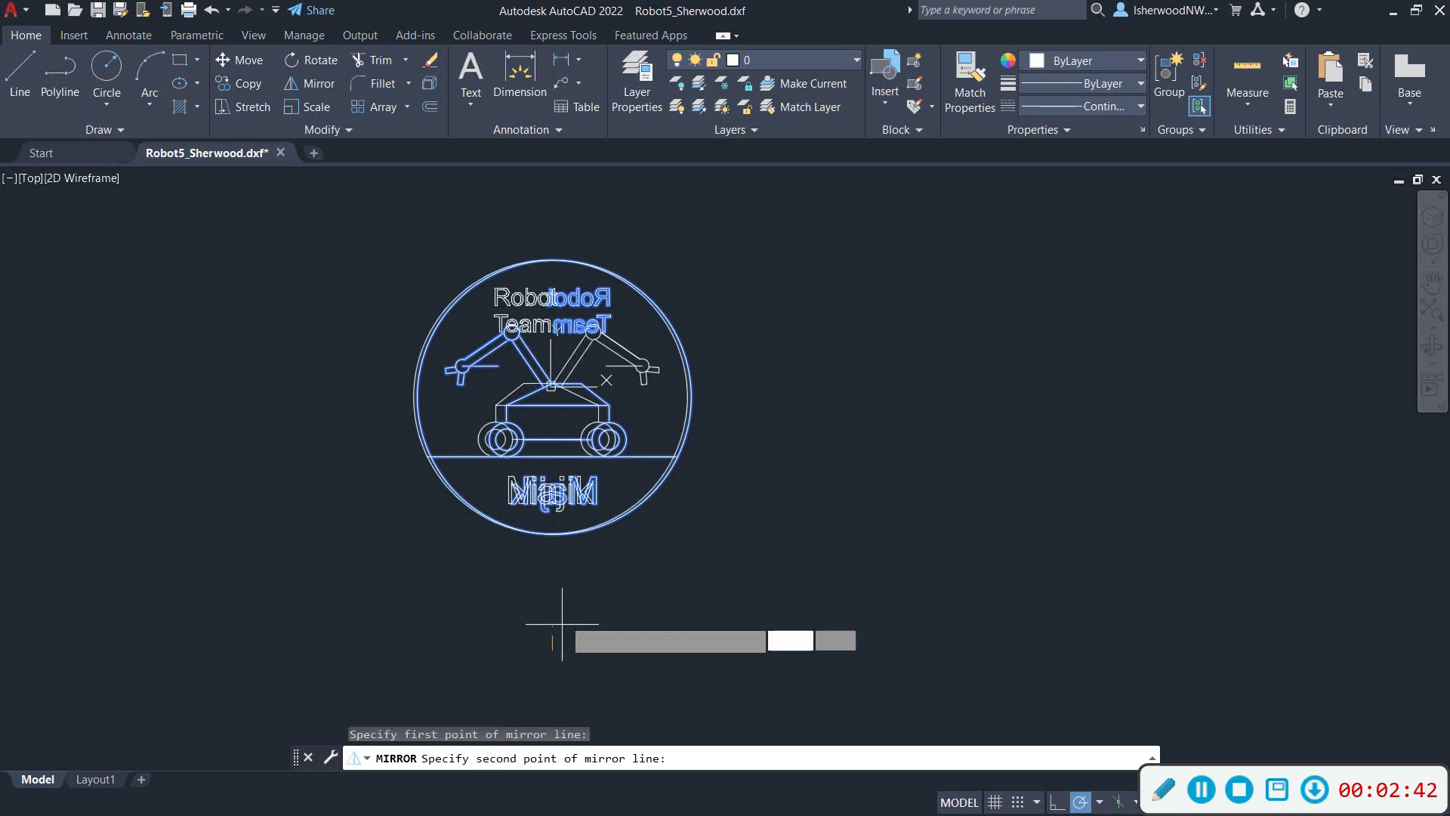
click(552, 210)
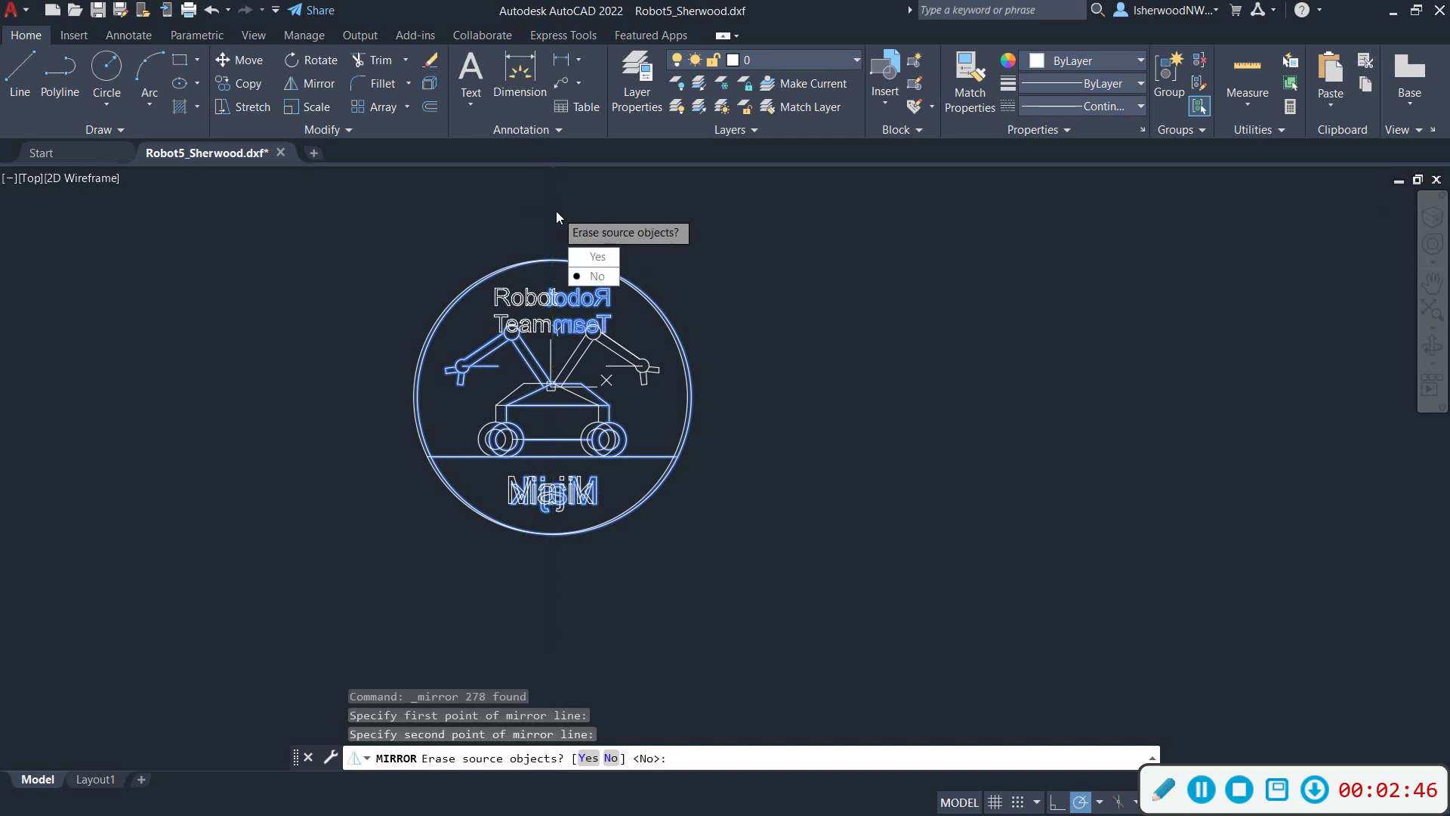
click(597, 257)
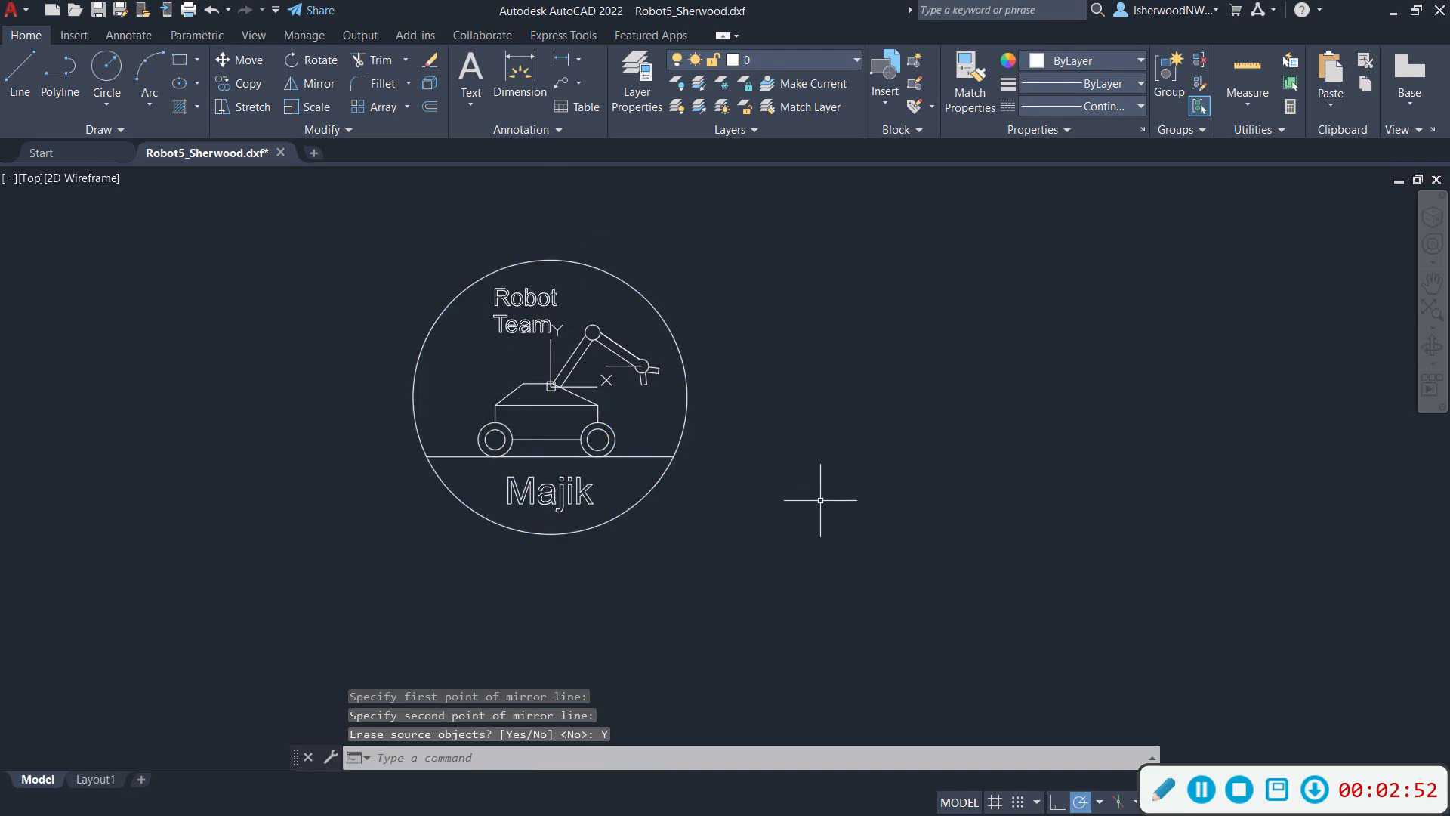
key(Escape)
key(Escape)
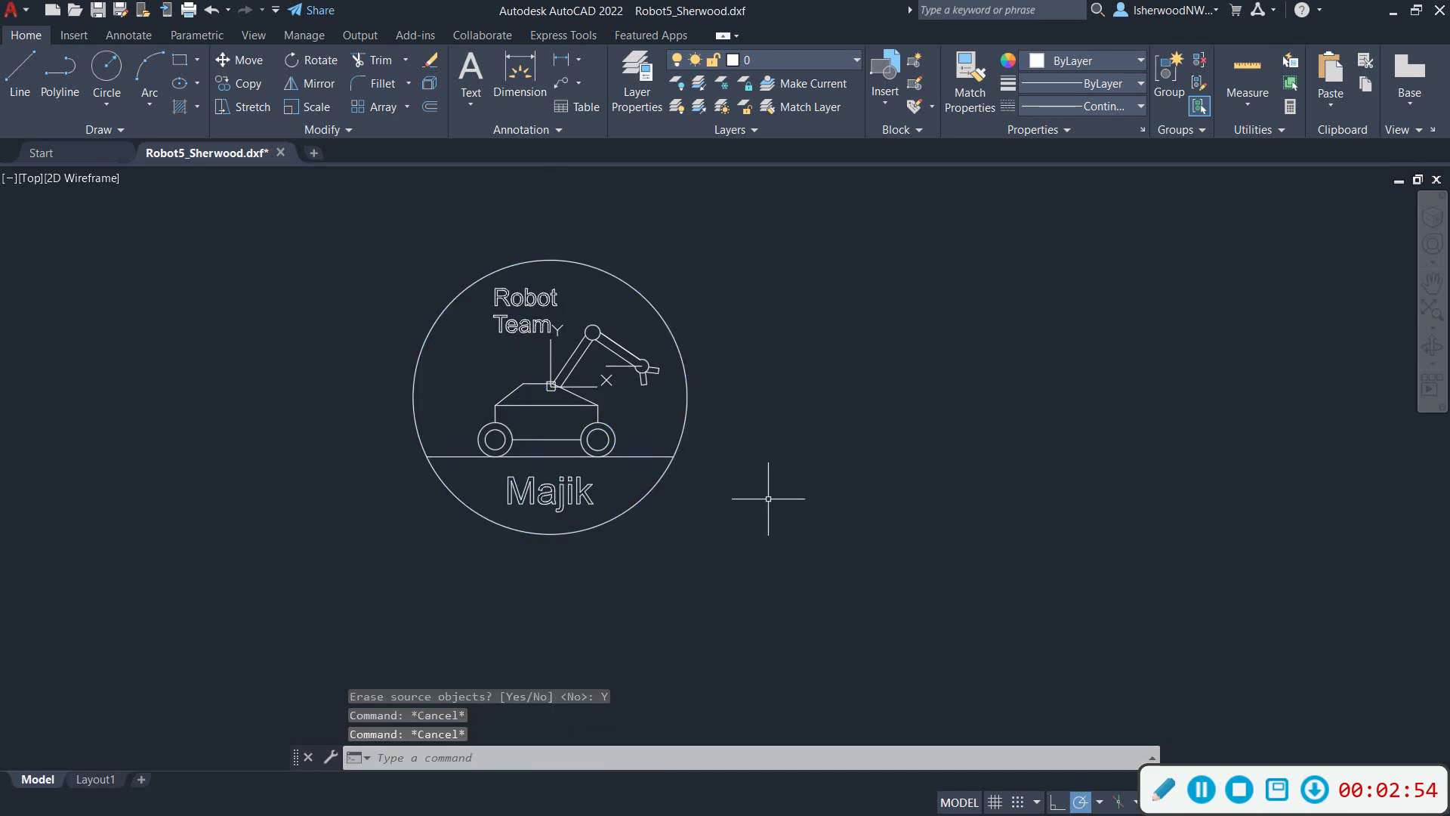
text(z)
key(Return)
text(e)
key(Return)
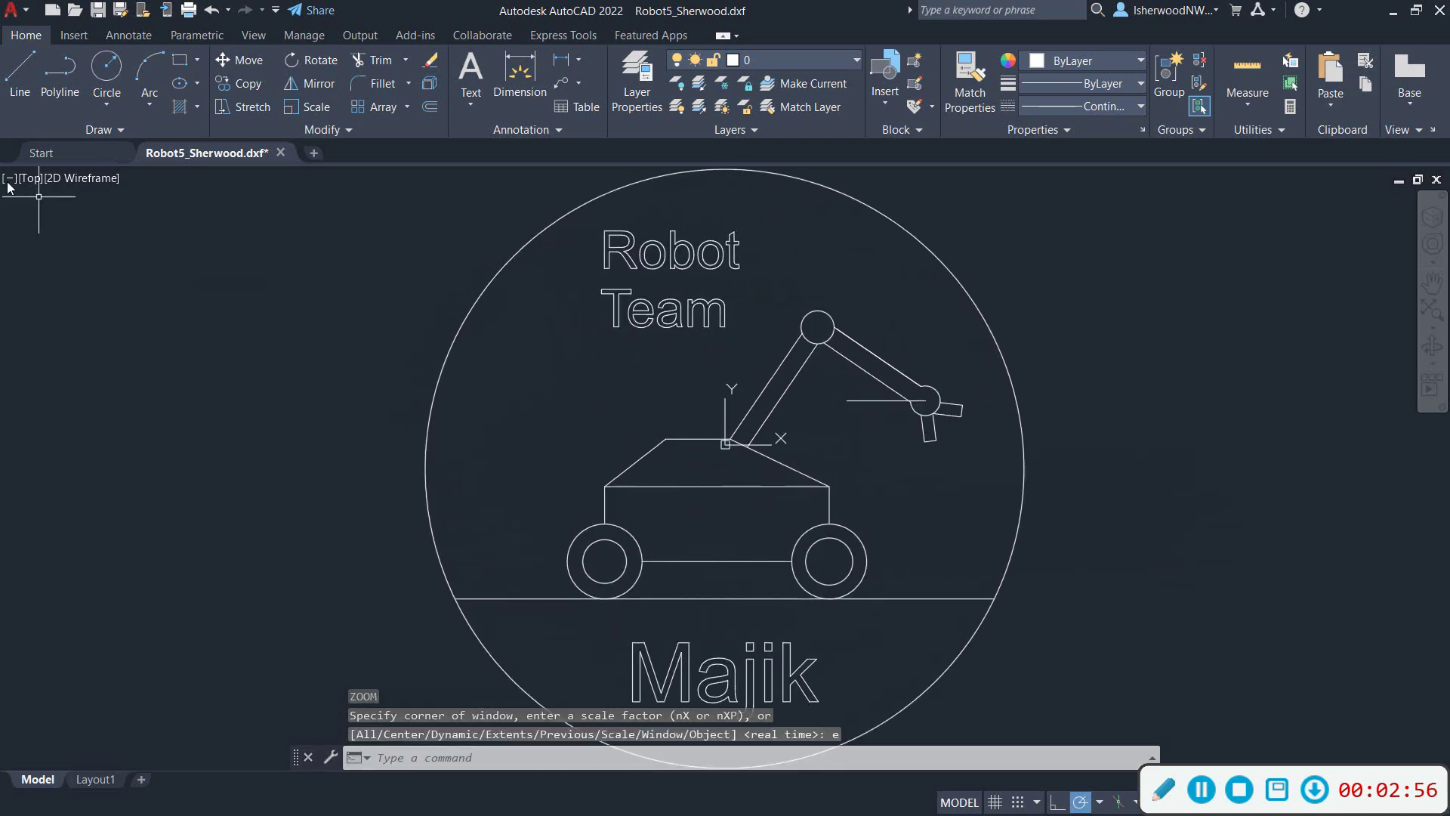
Open the drawing TheLaserTemplate.dwg from the Downloads folder, ignoring its unresolved reference files.
click(75, 11)
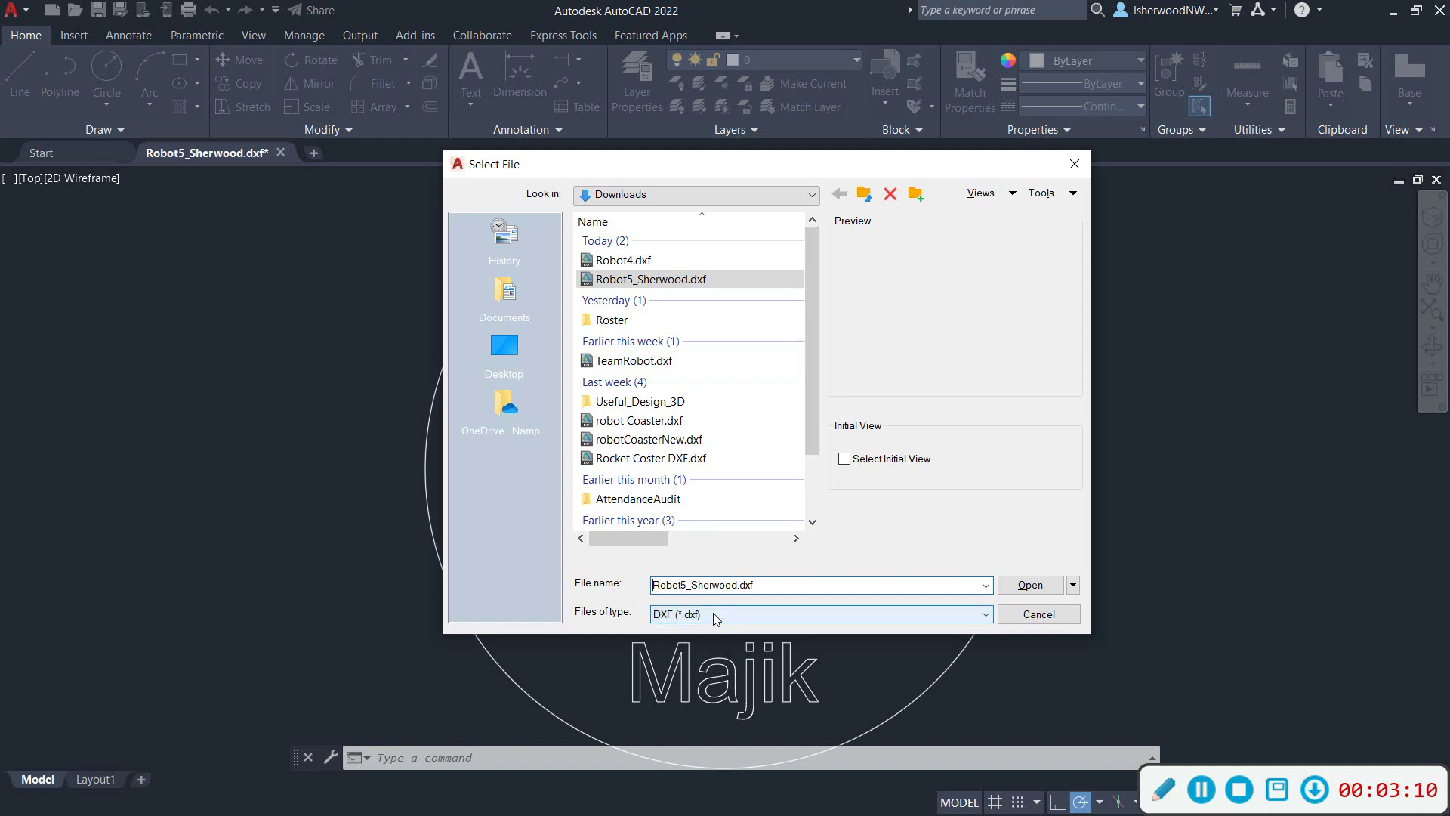
click(790, 614)
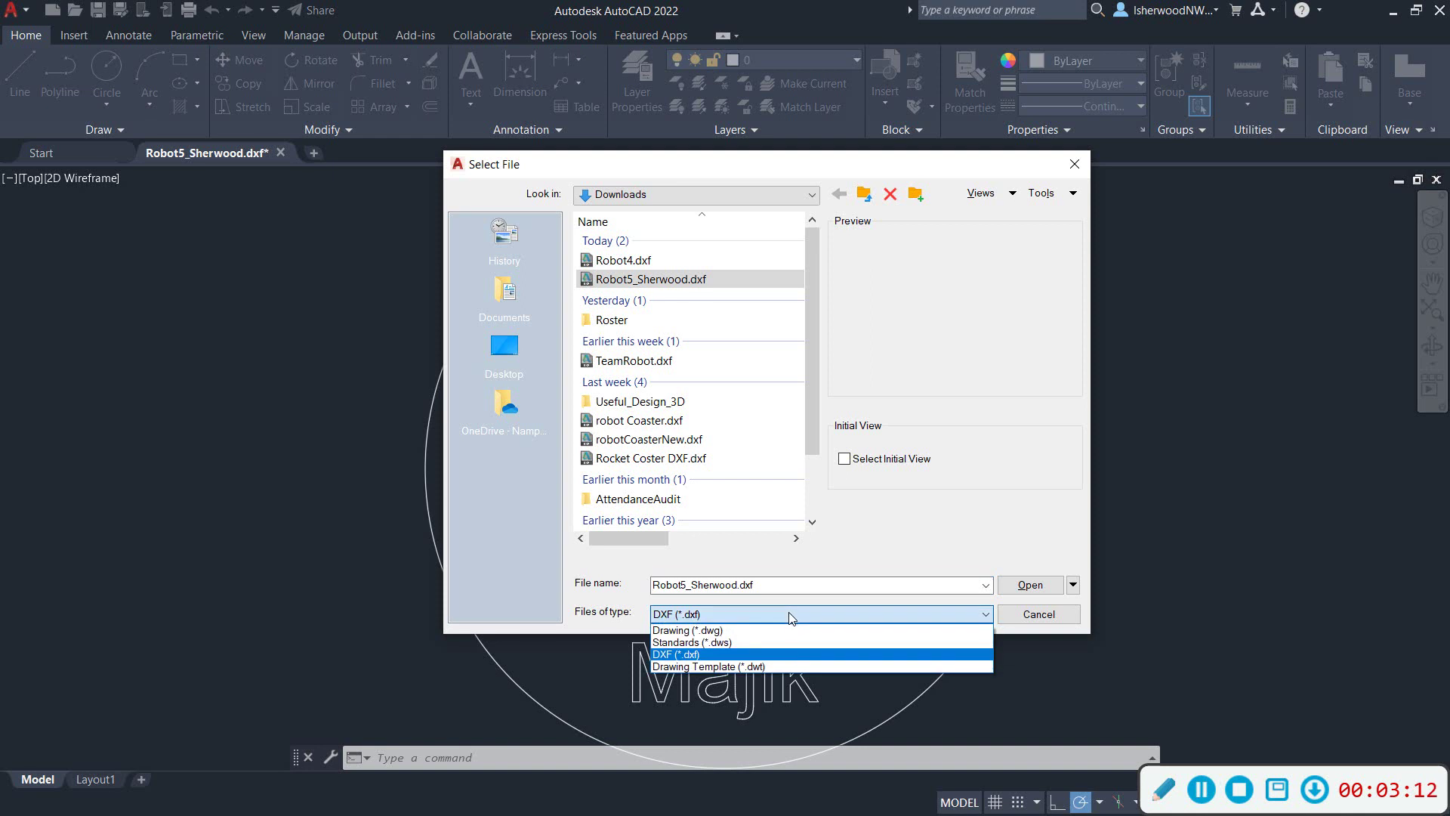
click(785, 630)
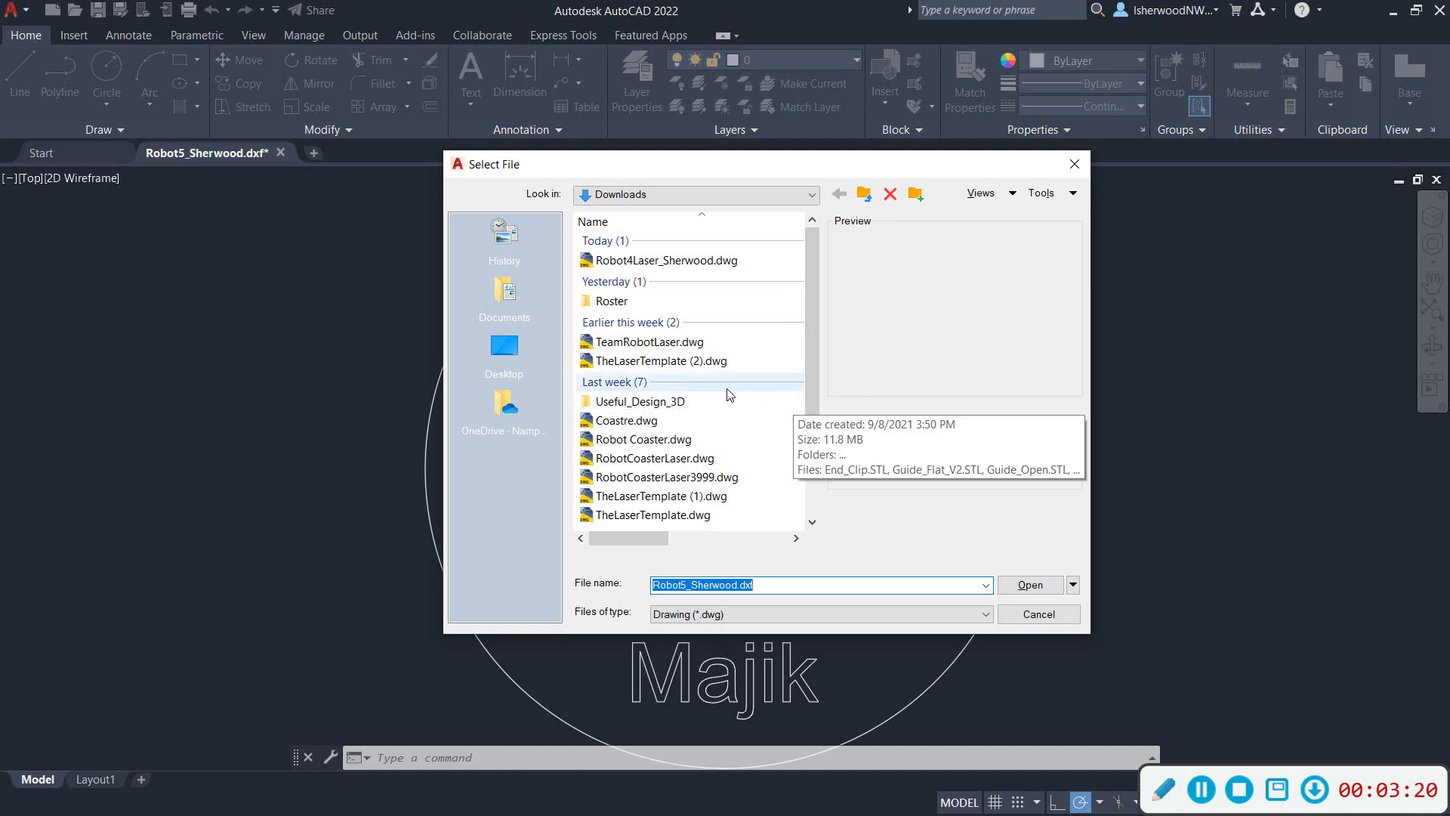
click(687, 516)
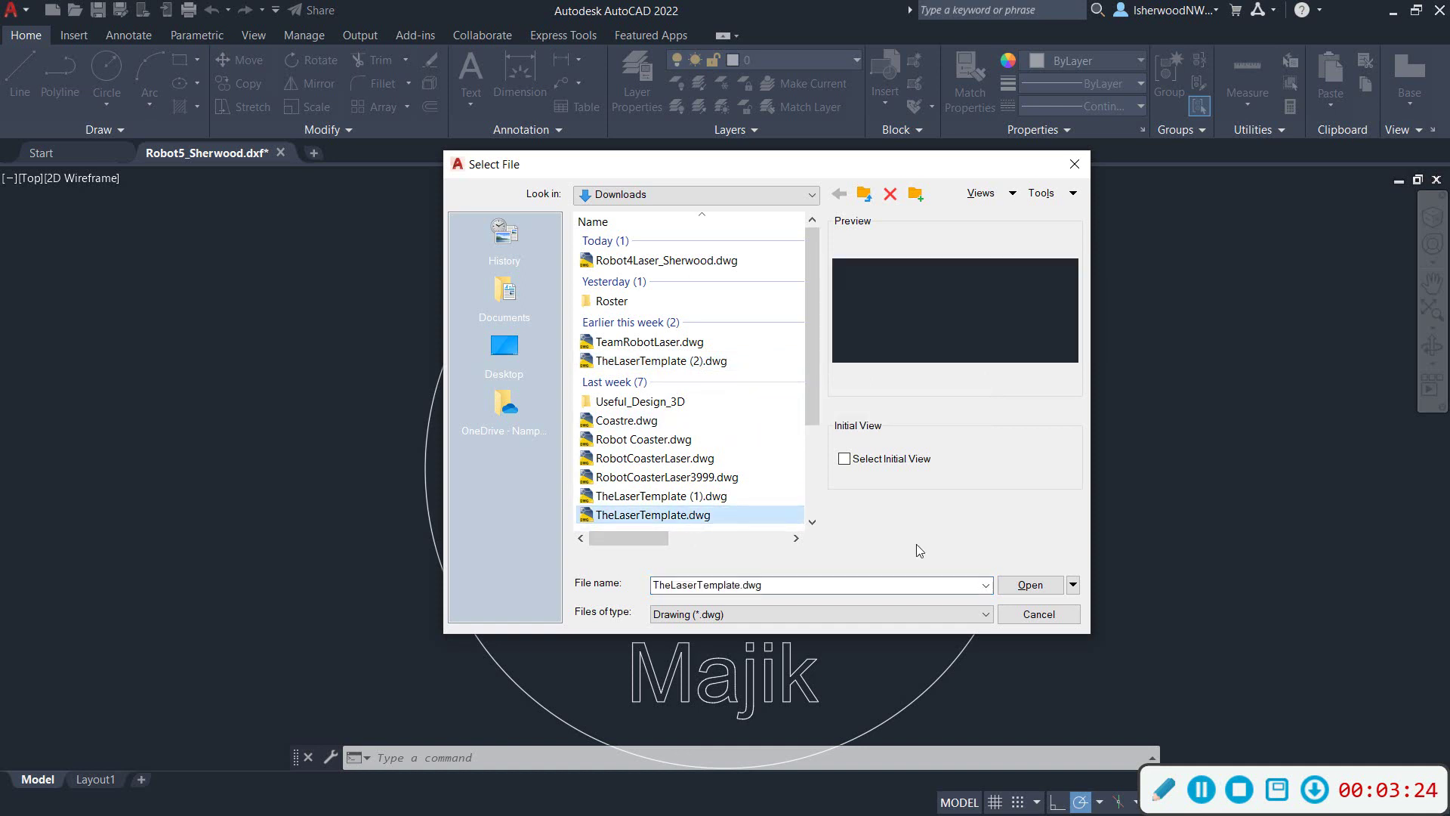
click(1016, 587)
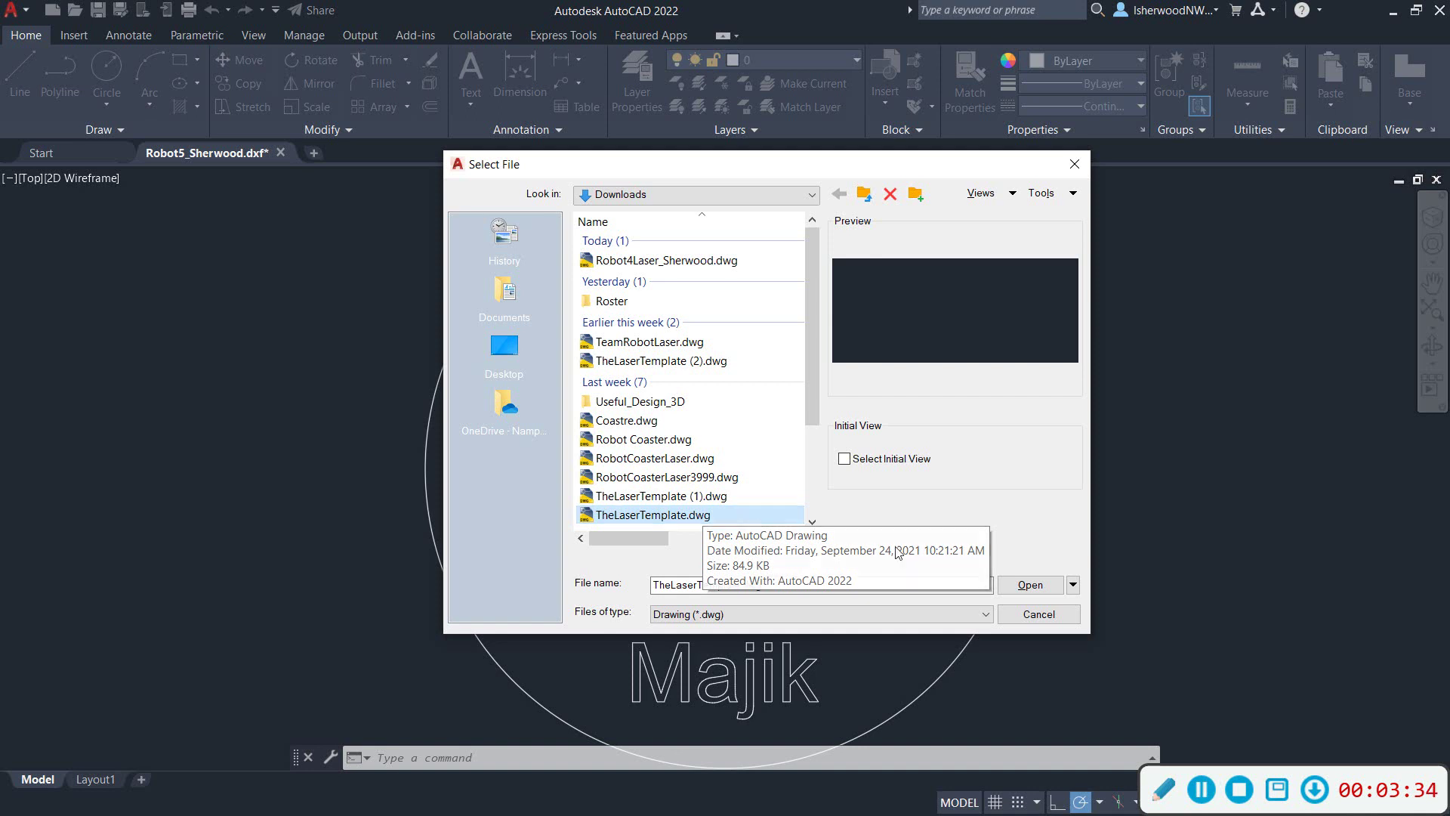
click(1023, 585)
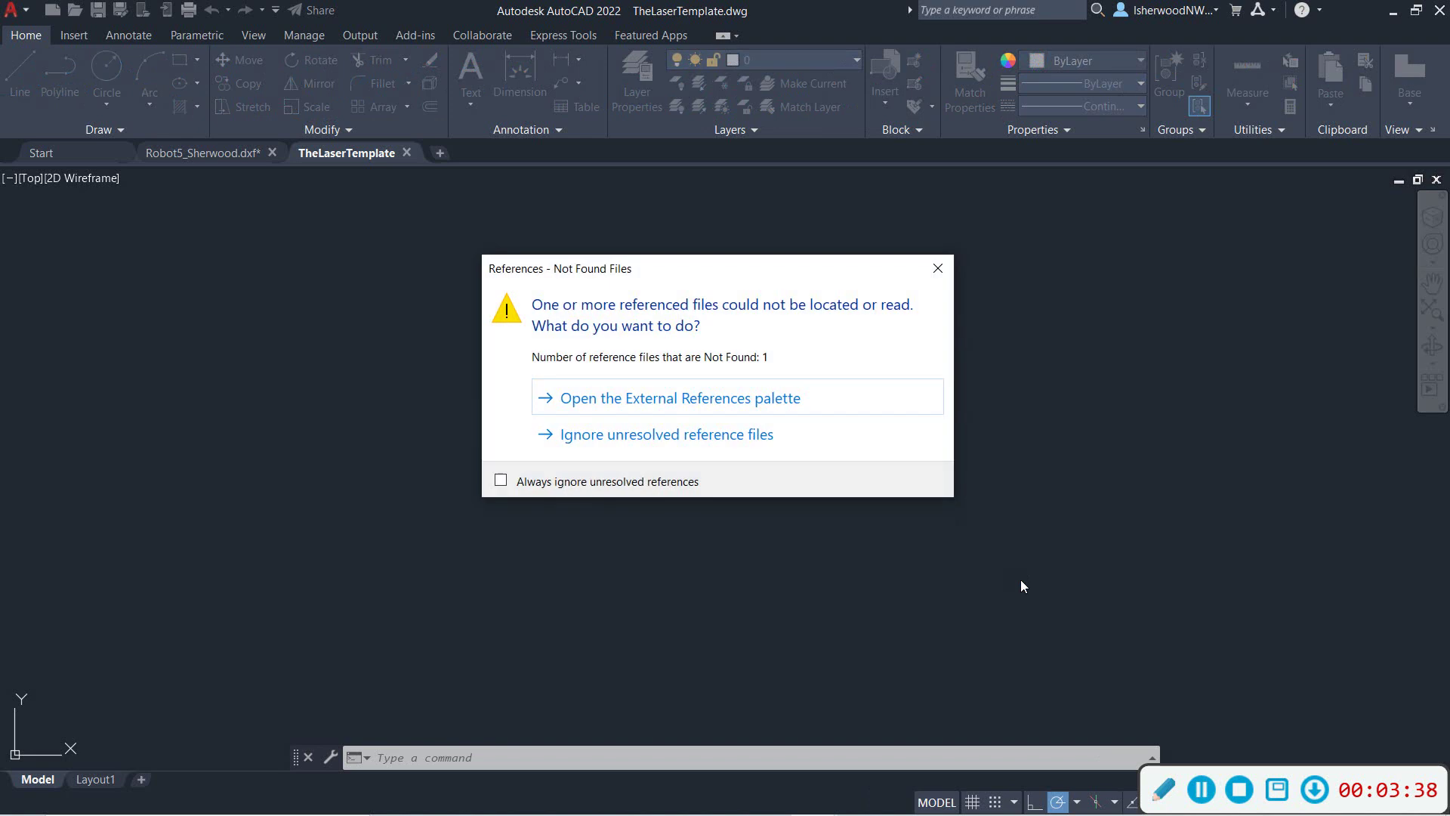
click(697, 442)
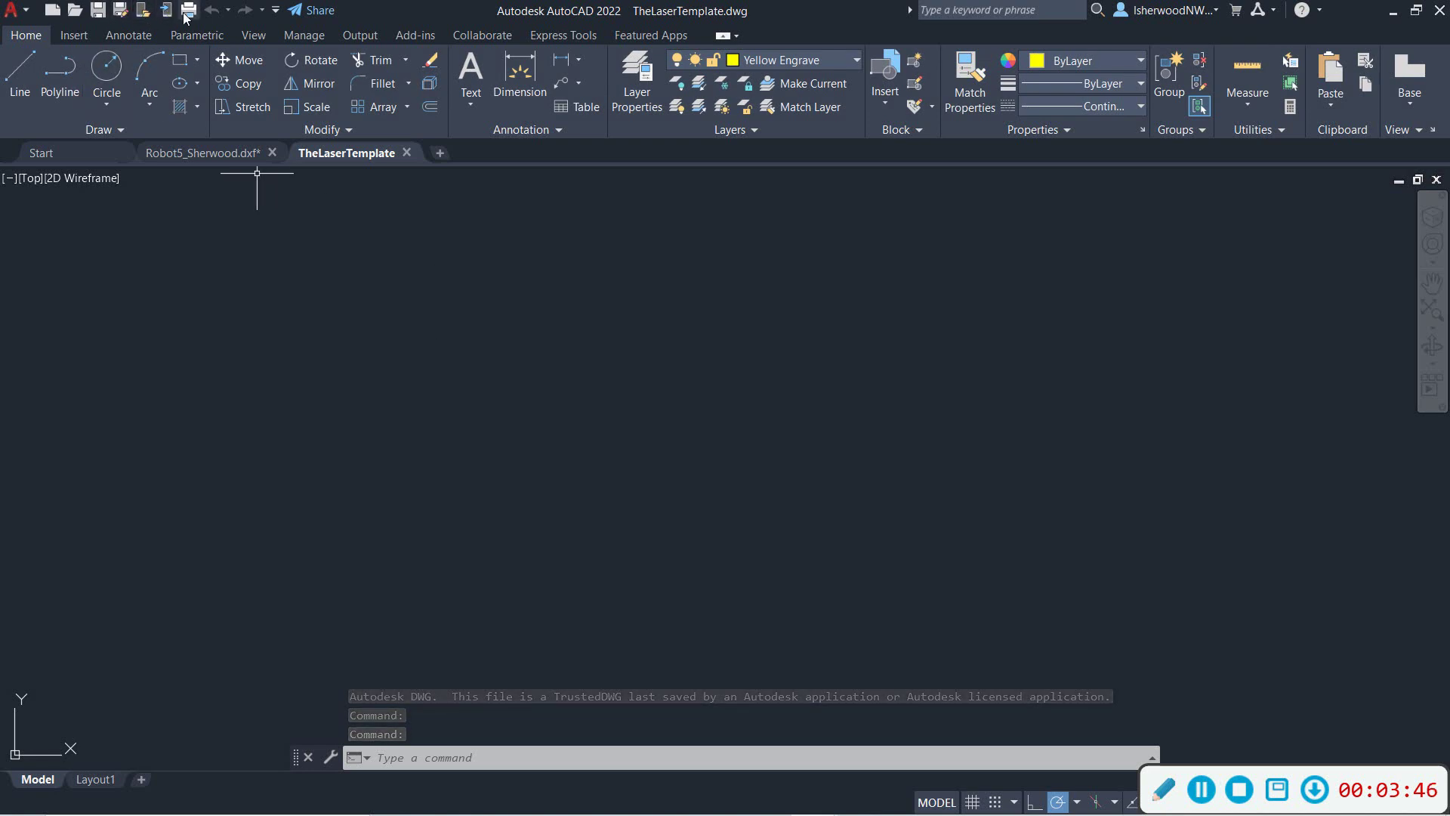
Save the template as a new drawing in Downloads, named Robot5Laser followed by an underscore and the owner's surname.
click(121, 12)
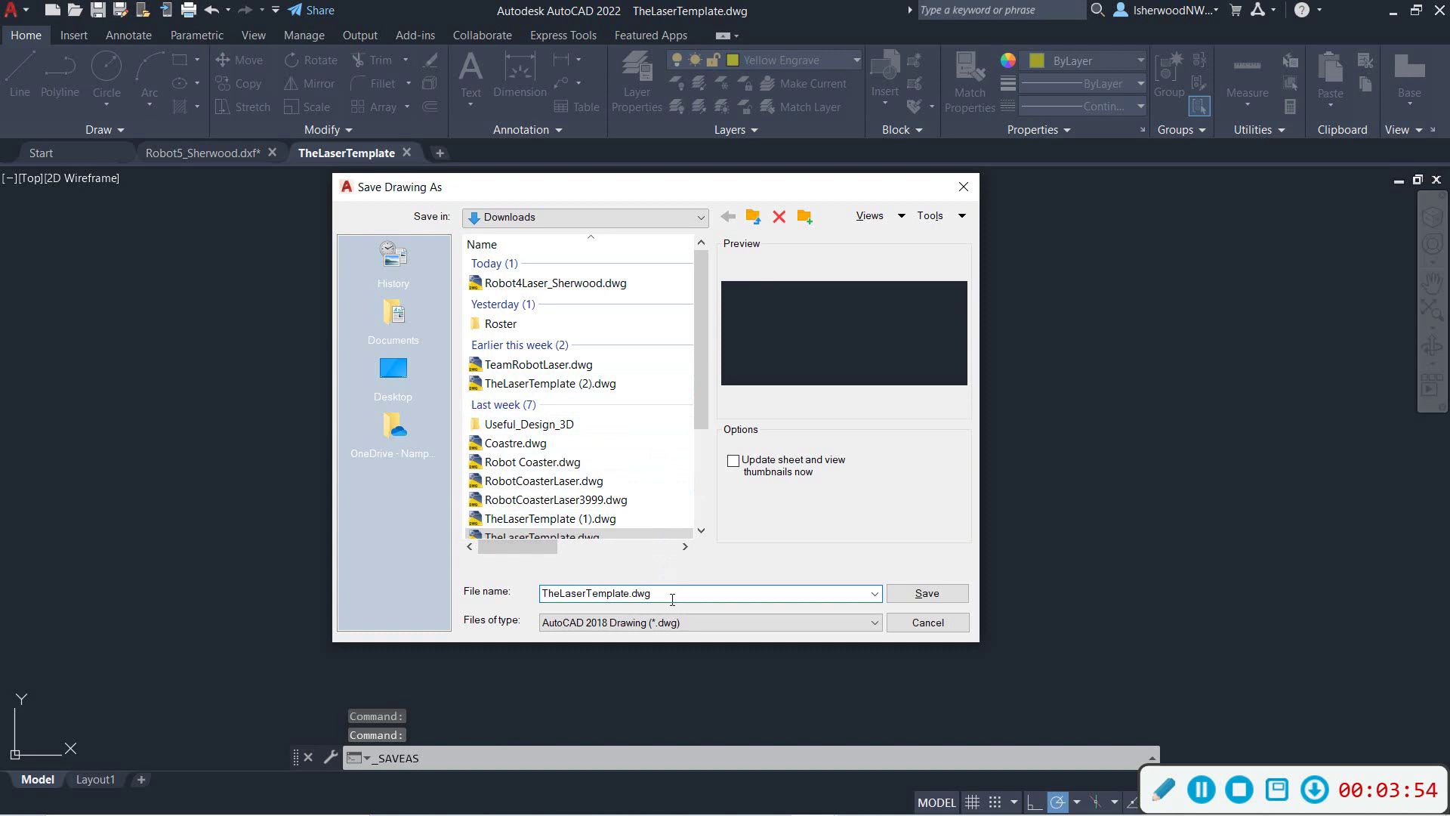
drag(672, 593, 551, 582)
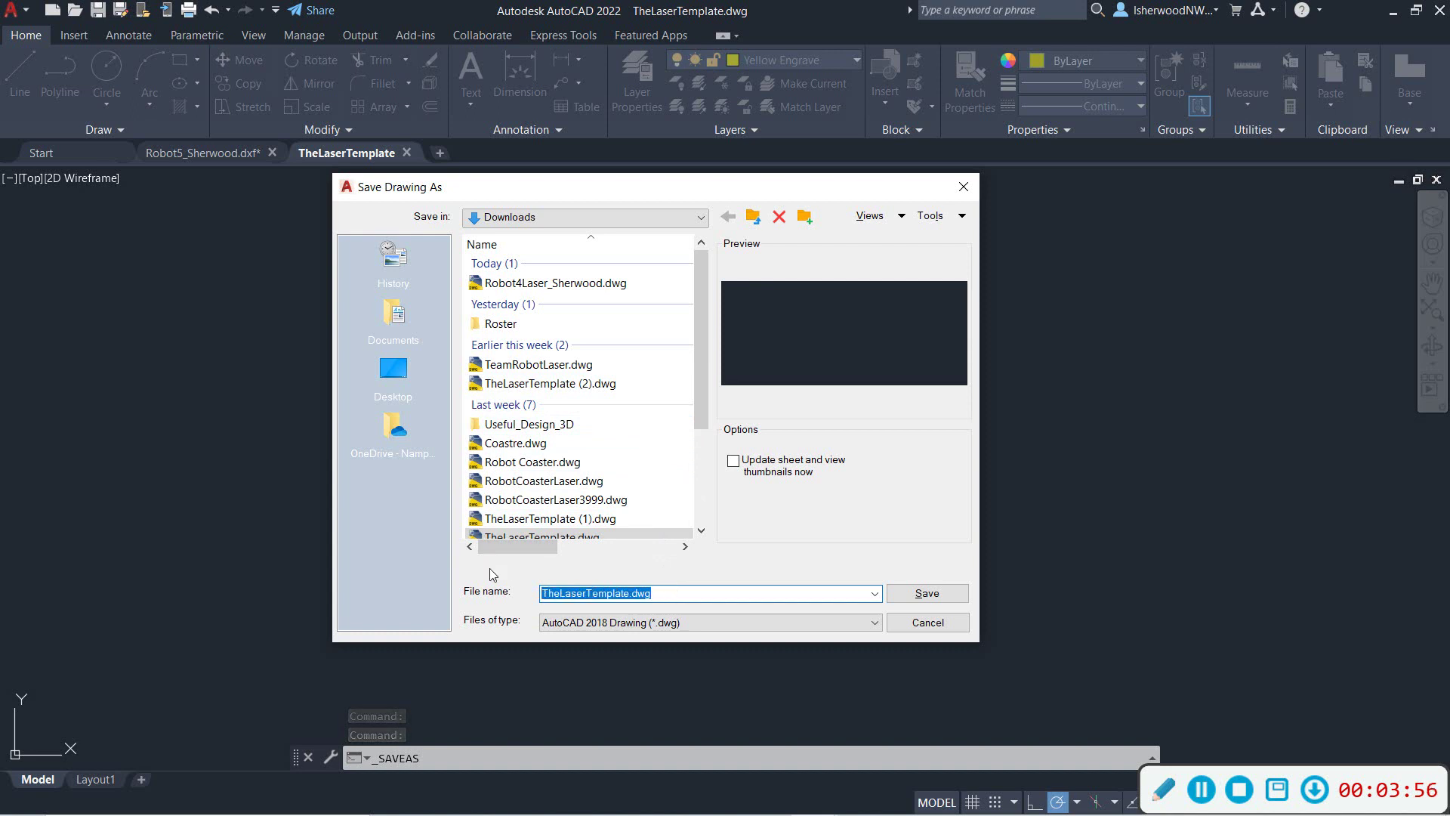
text(Ro)
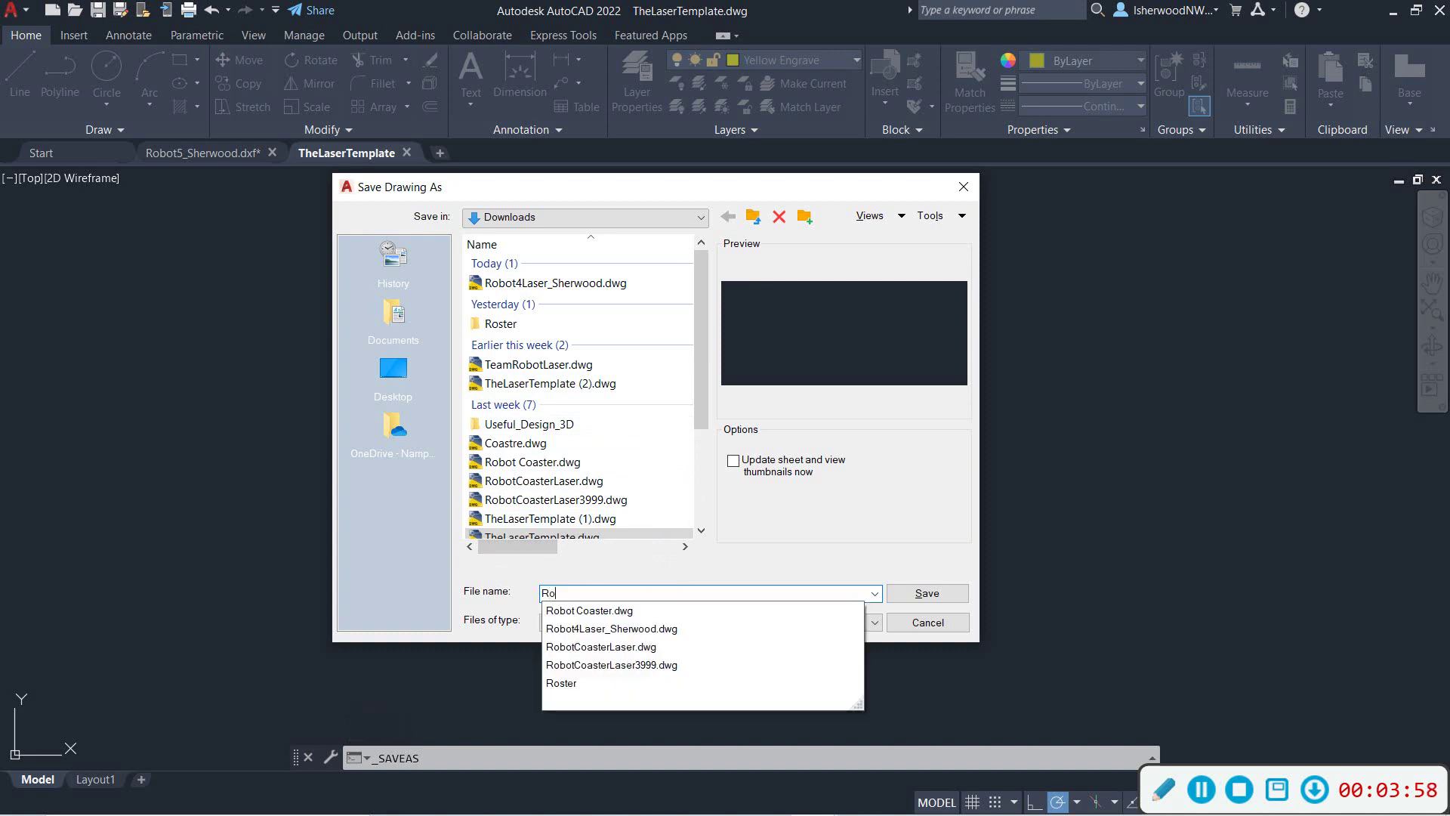
text(bot5Laser_Sherwood)
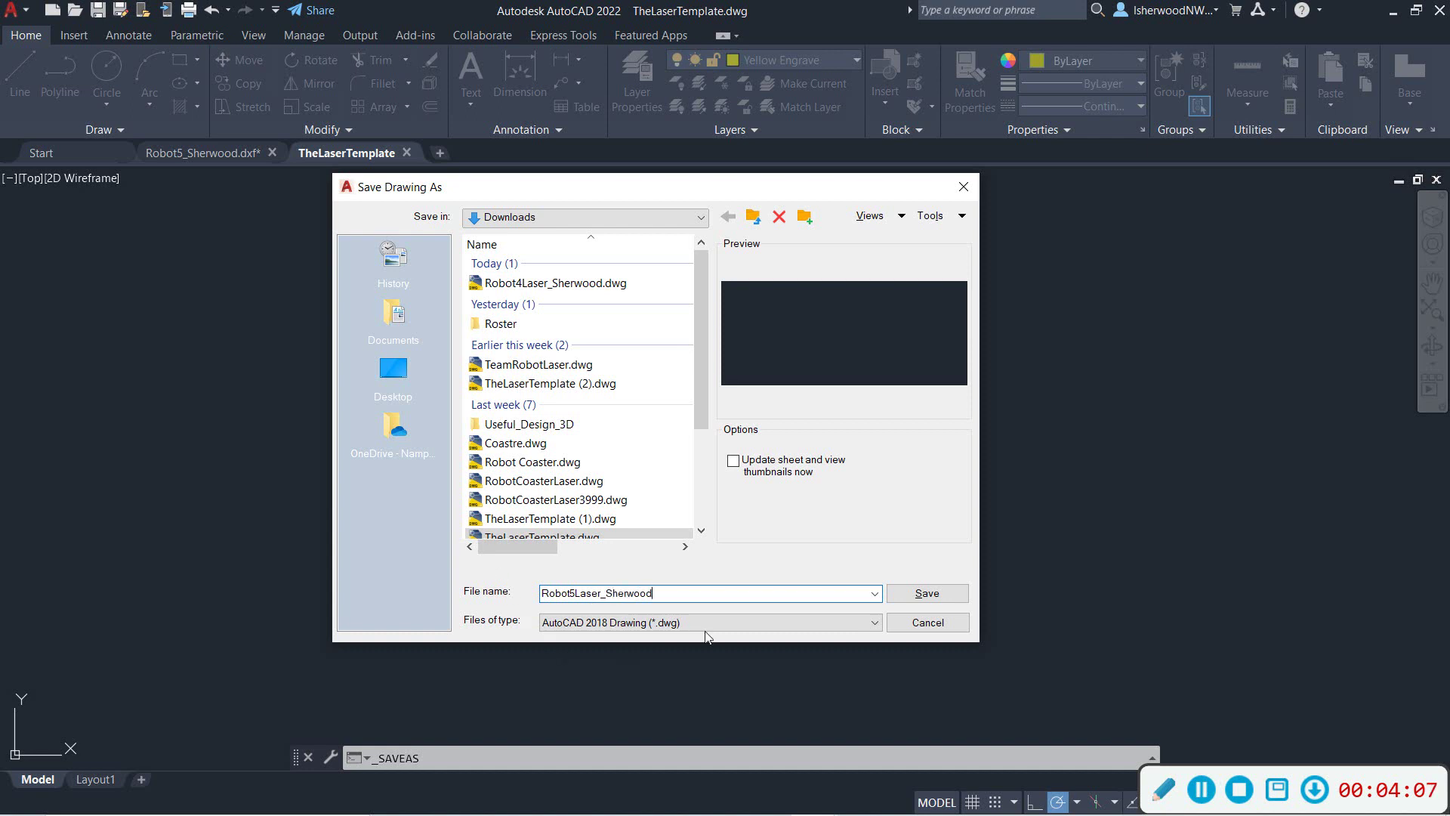
click(921, 595)
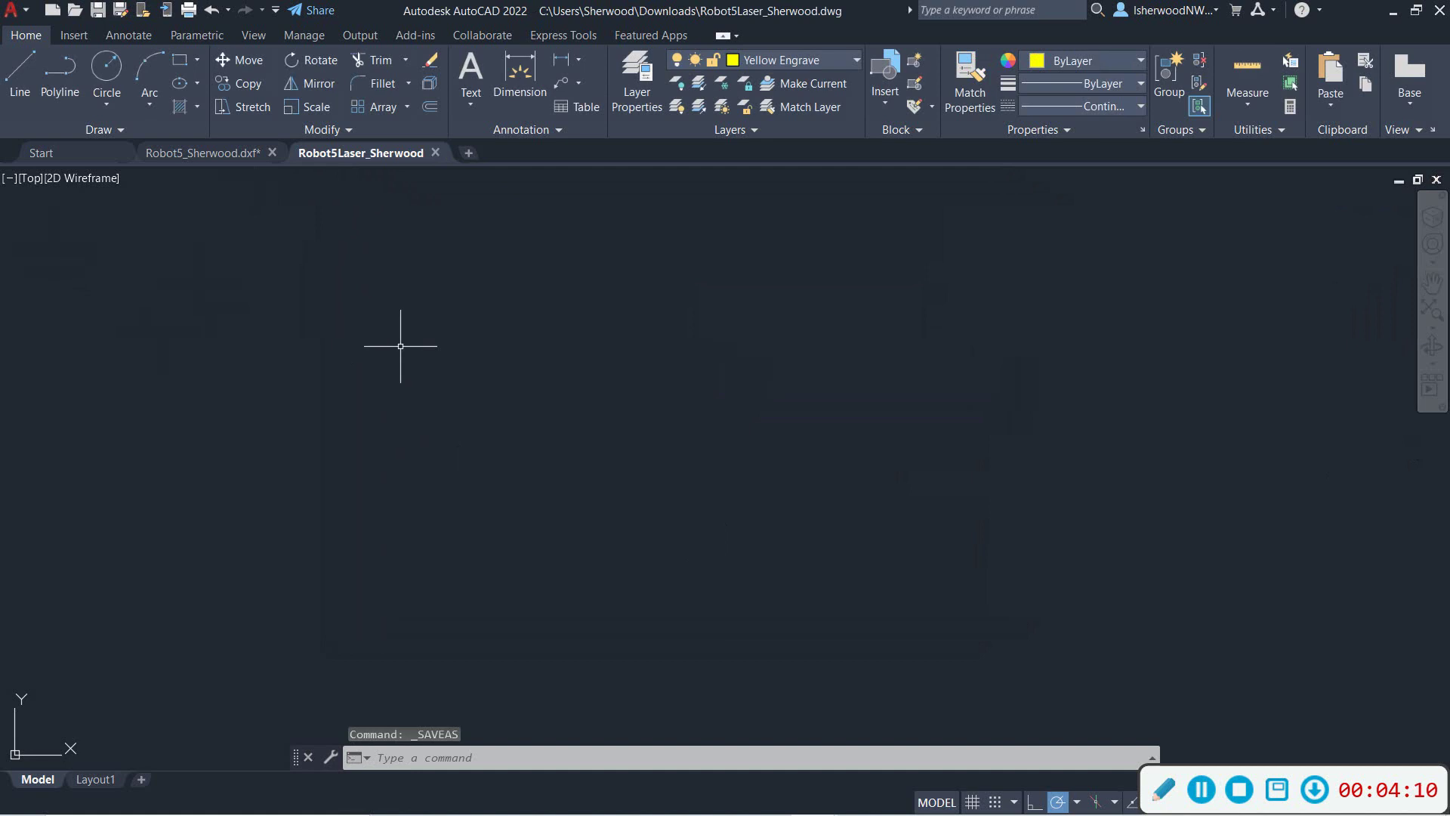
Copy the entire coaster drawing, including the outer circle, from the Robot5 DXF file to the clipboard.
click(214, 155)
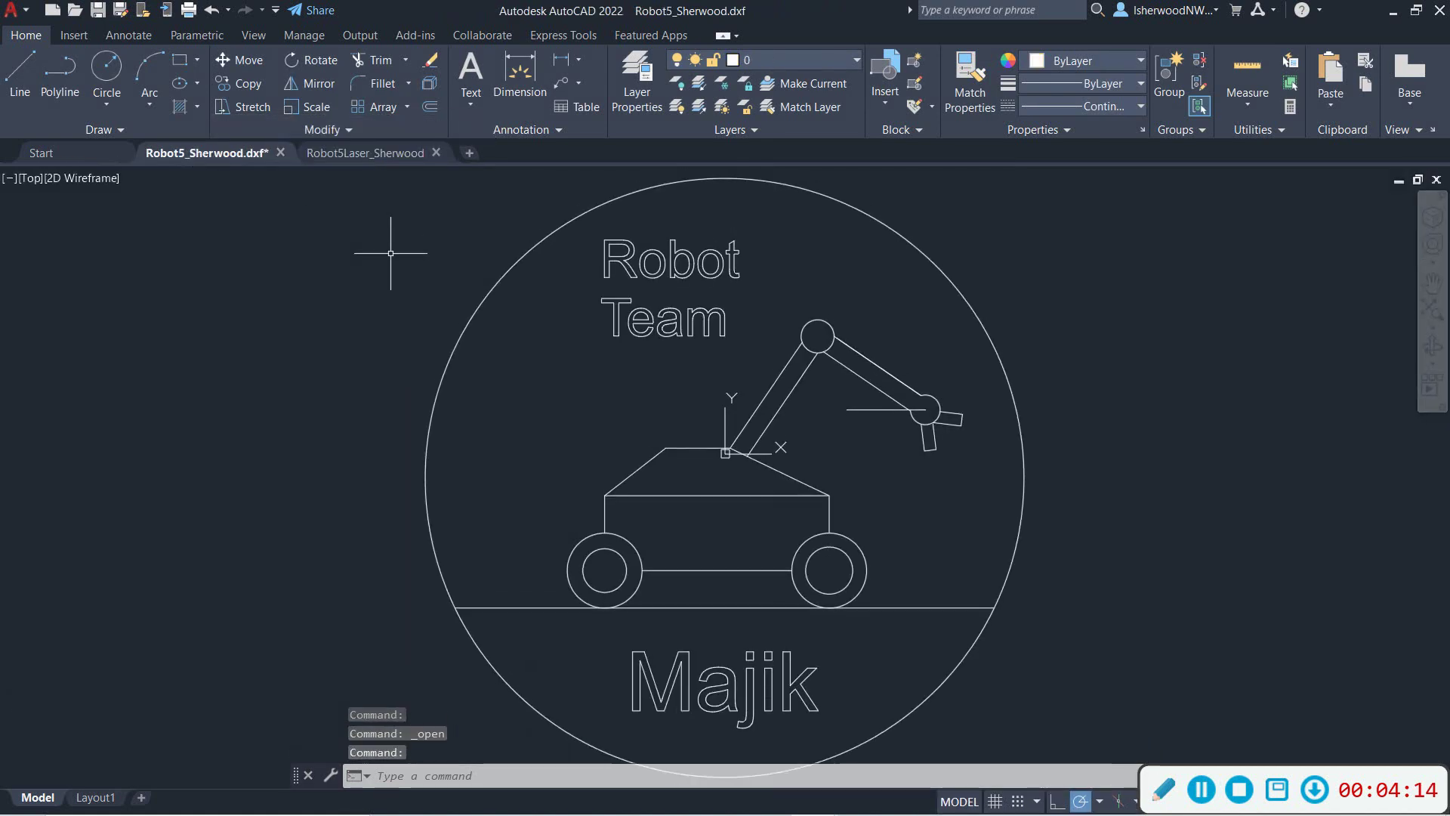
scroll(397, 260, down, 2)
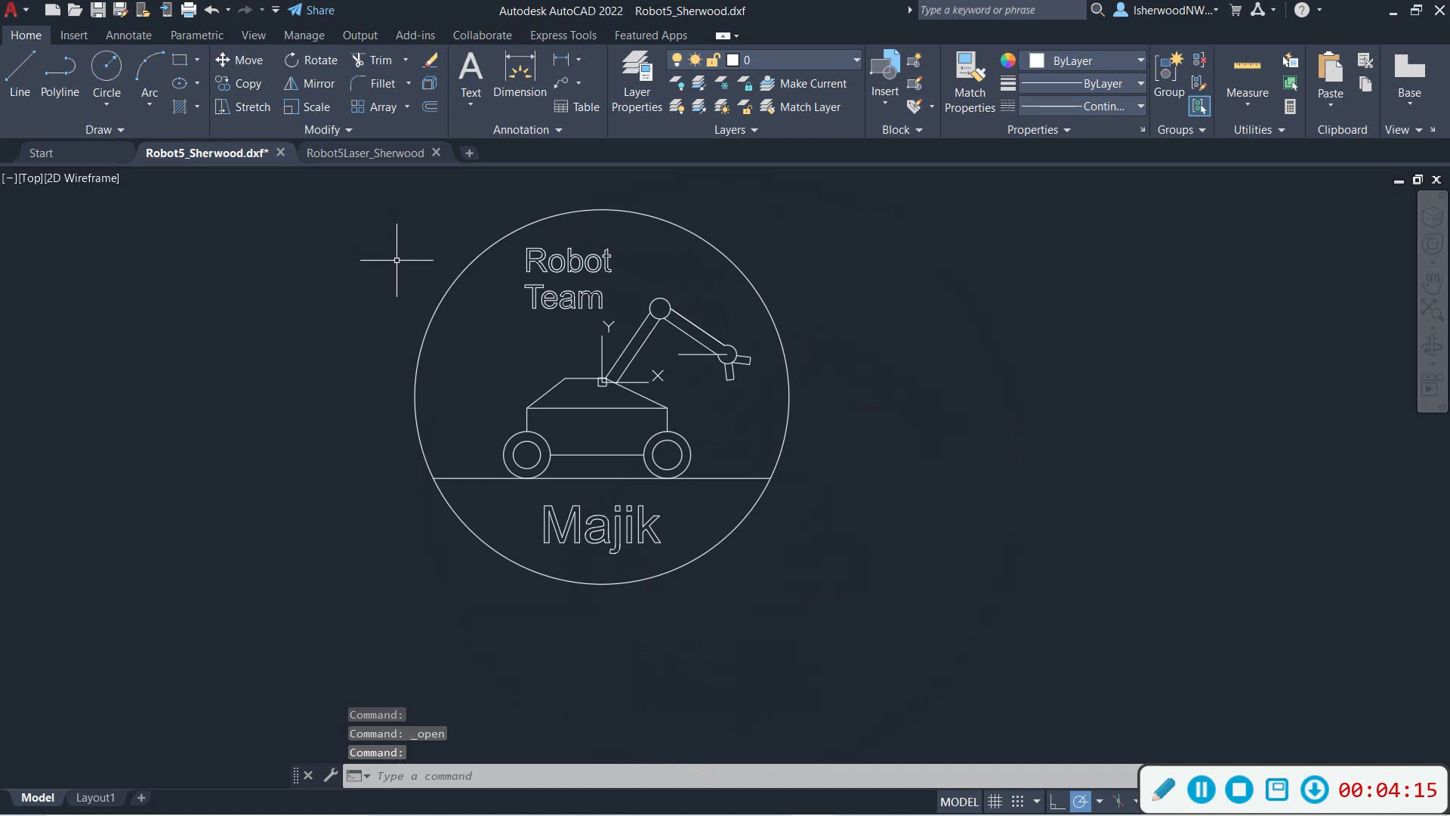
click(354, 178)
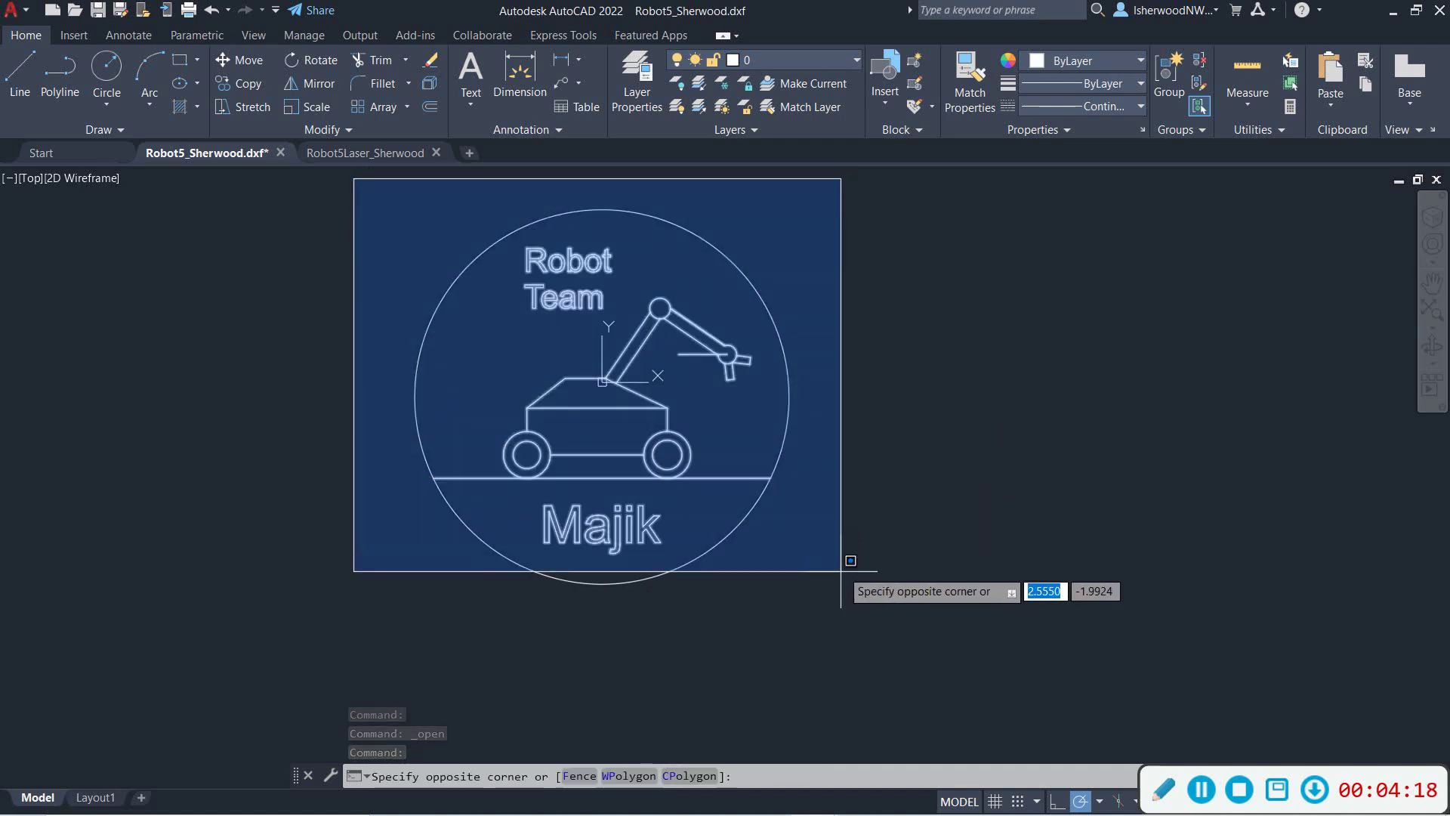
click(843, 605)
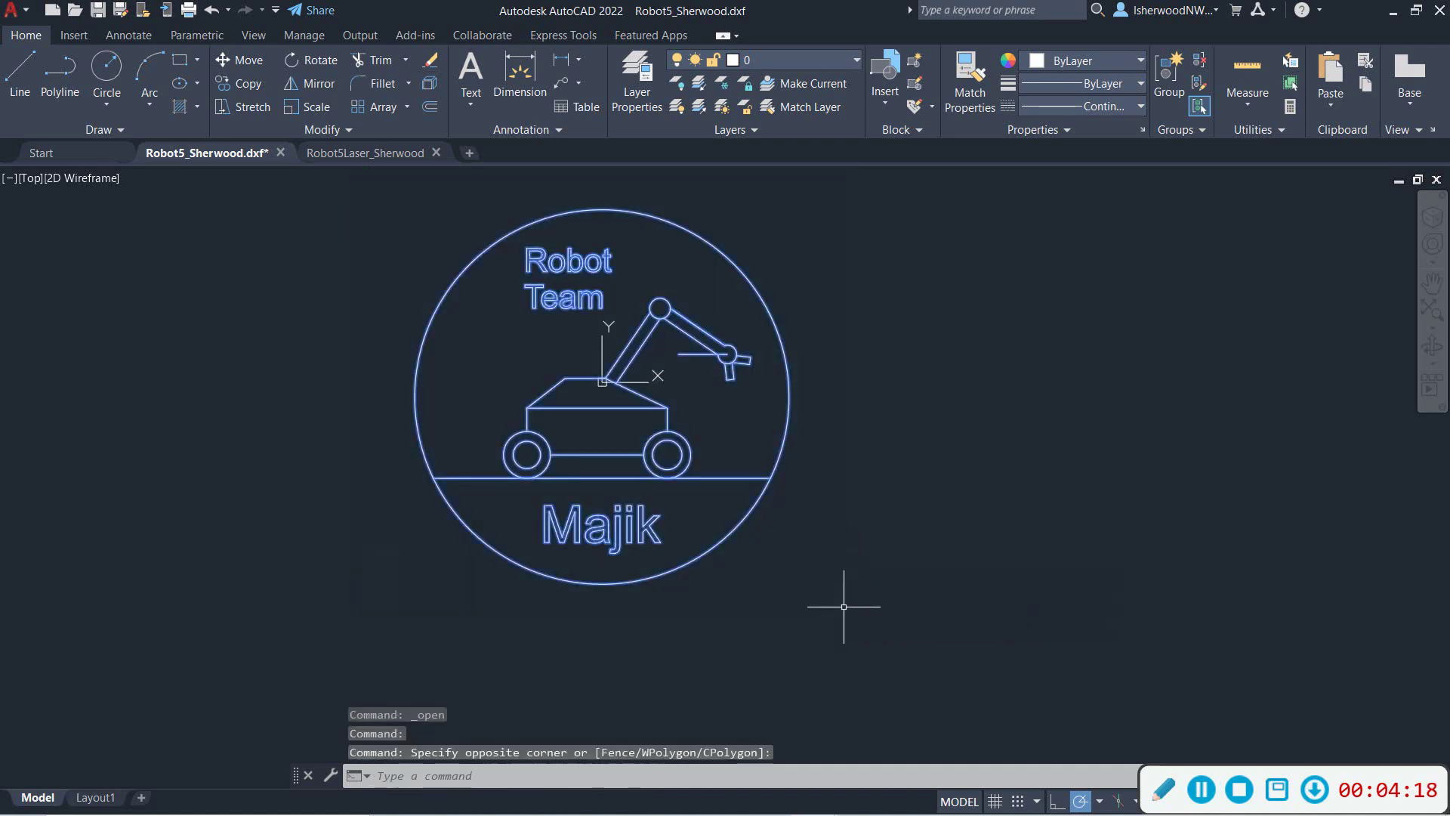
right_click(882, 417)
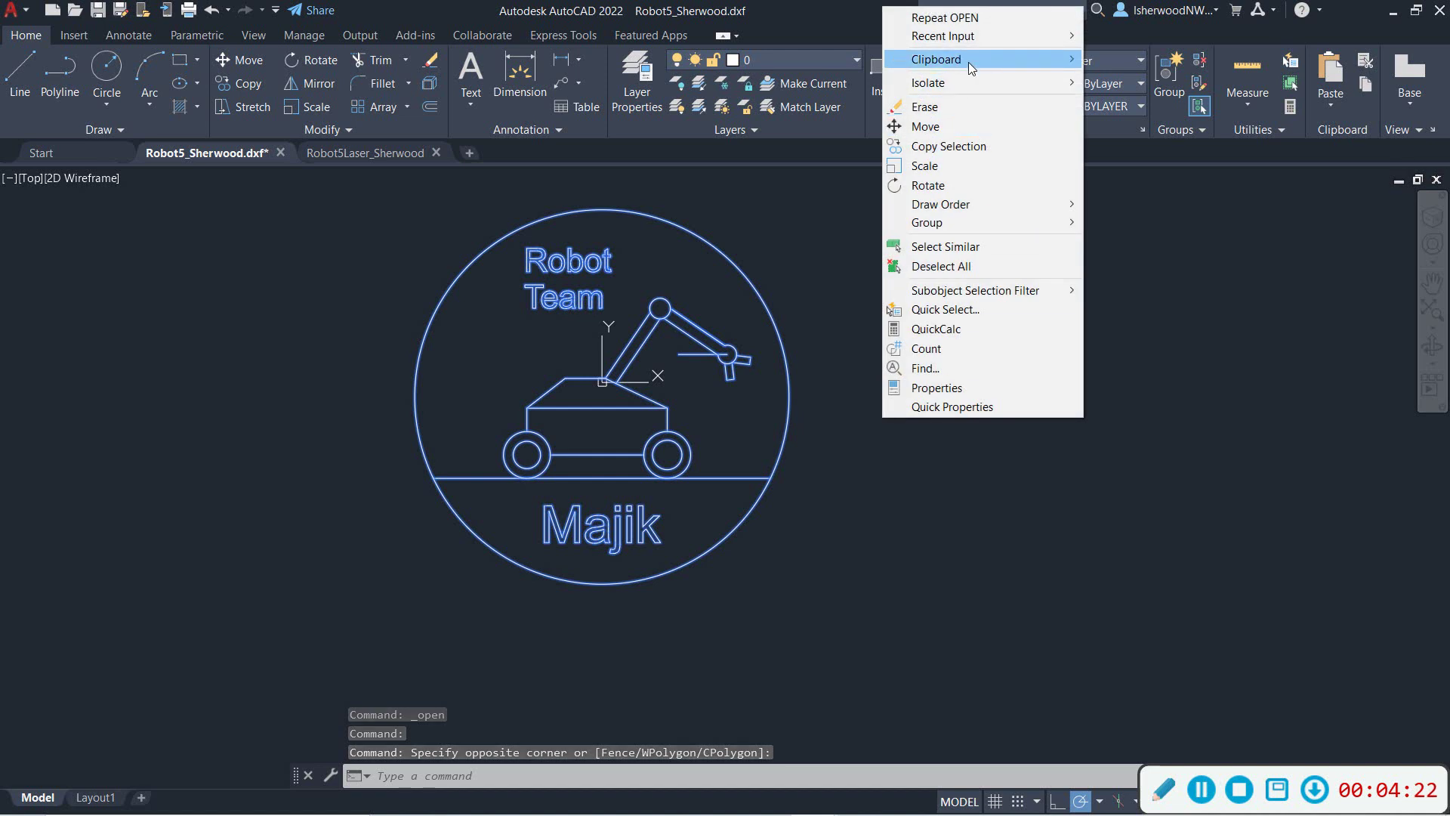
mouse_move(968, 61)
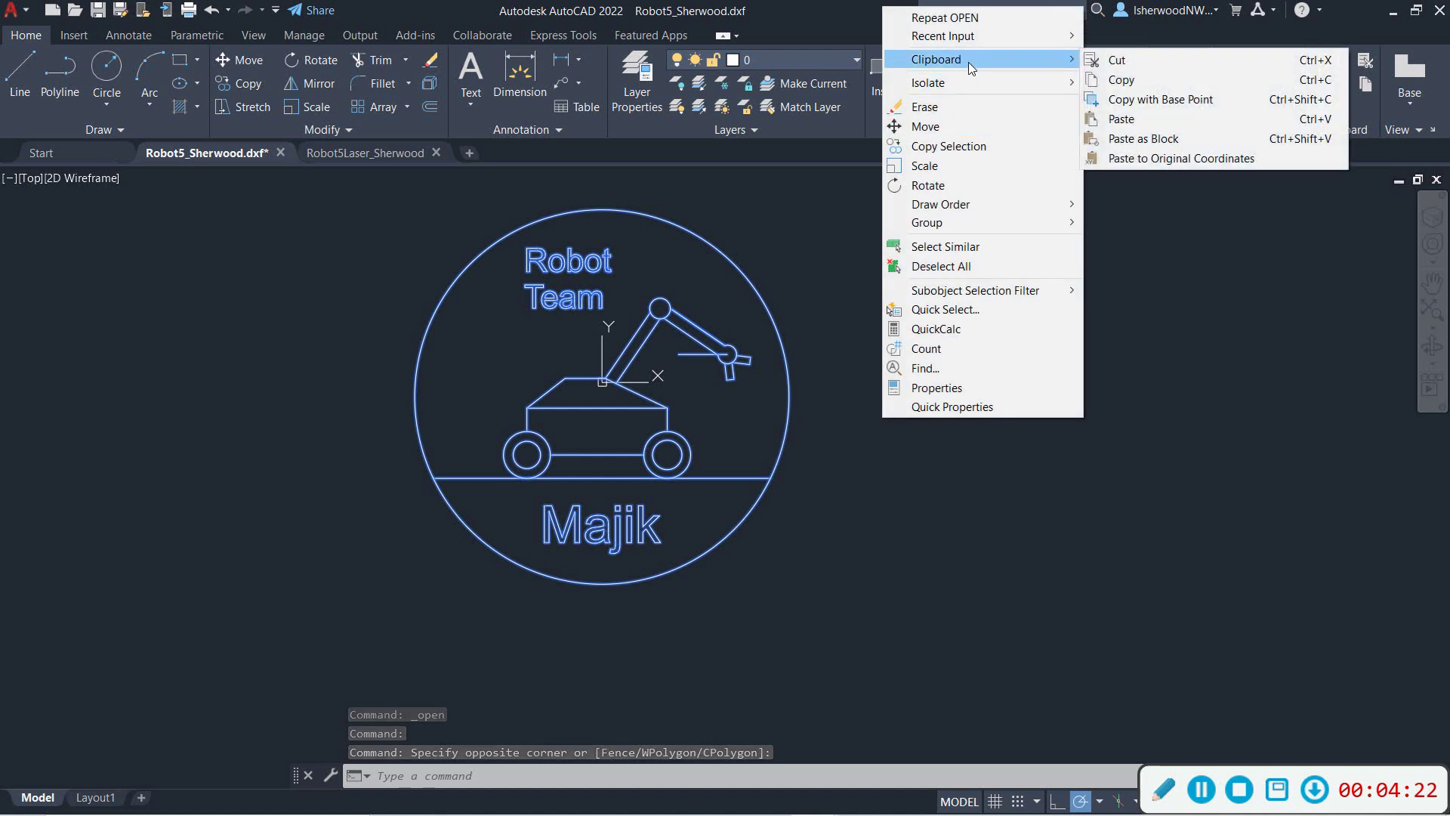
click(1121, 79)
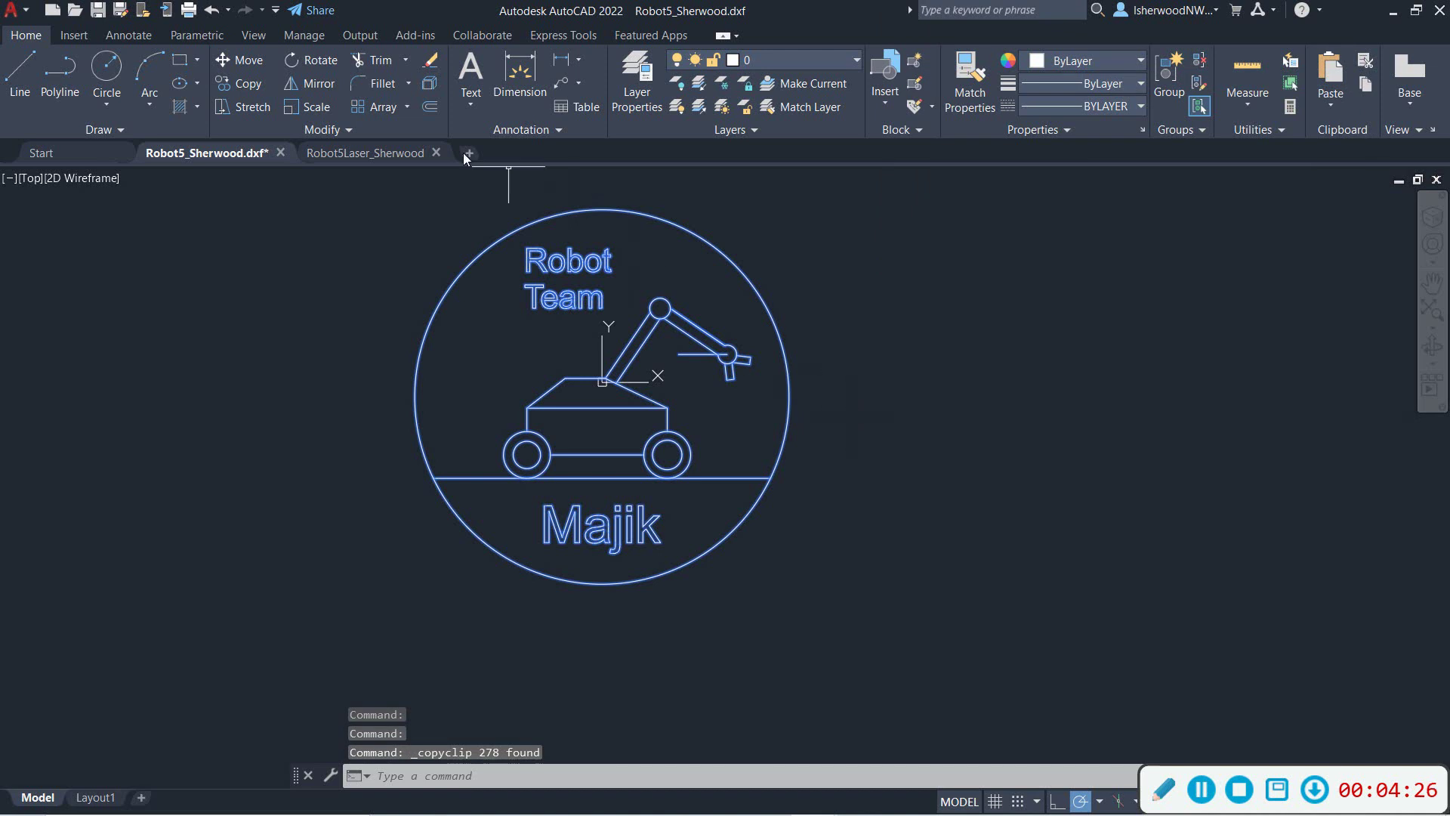
Paste the copied coaster into the Robot5Laser drawing at a freely chosen insertion point.
click(361, 154)
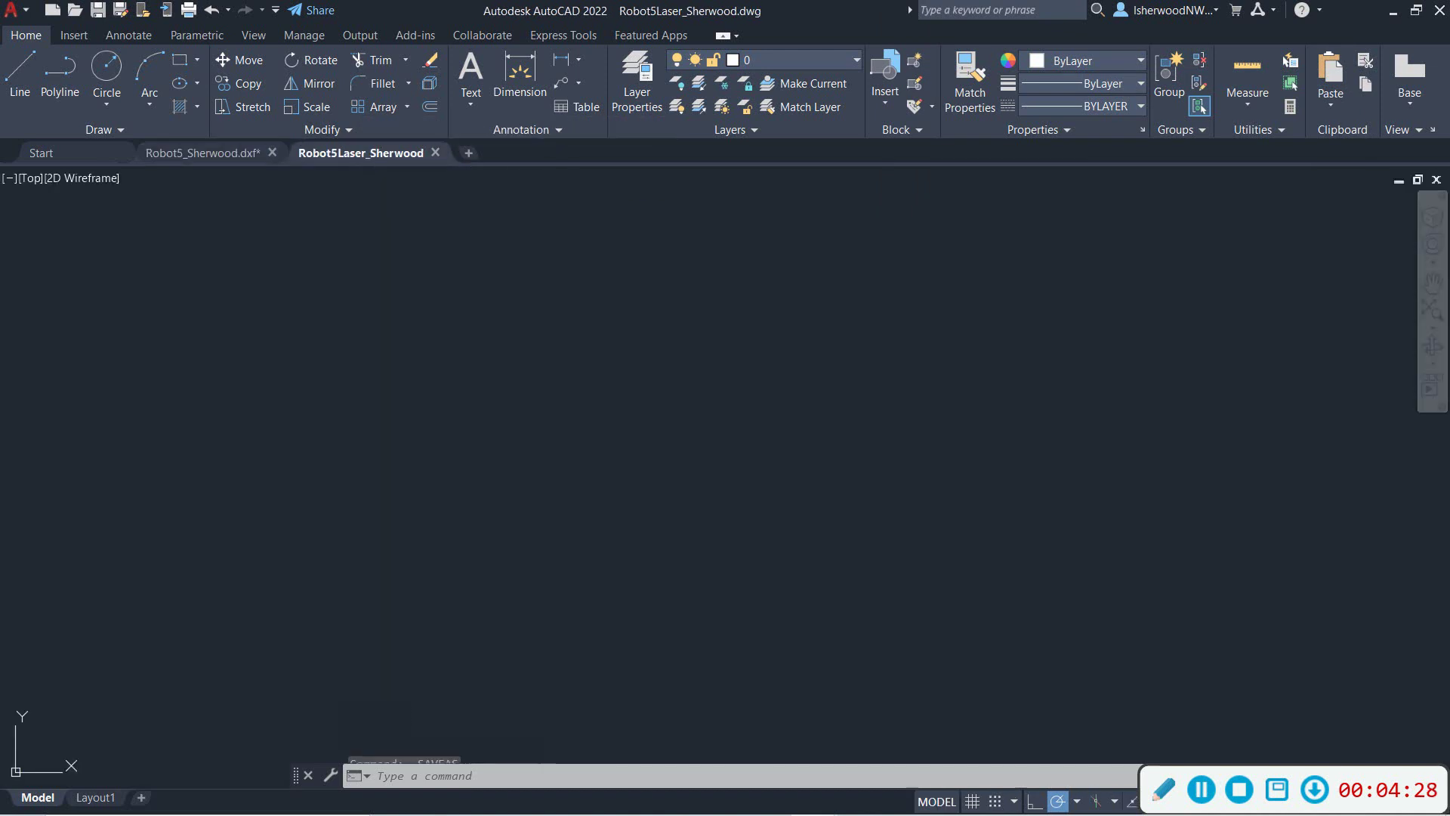
right_click(523, 360)
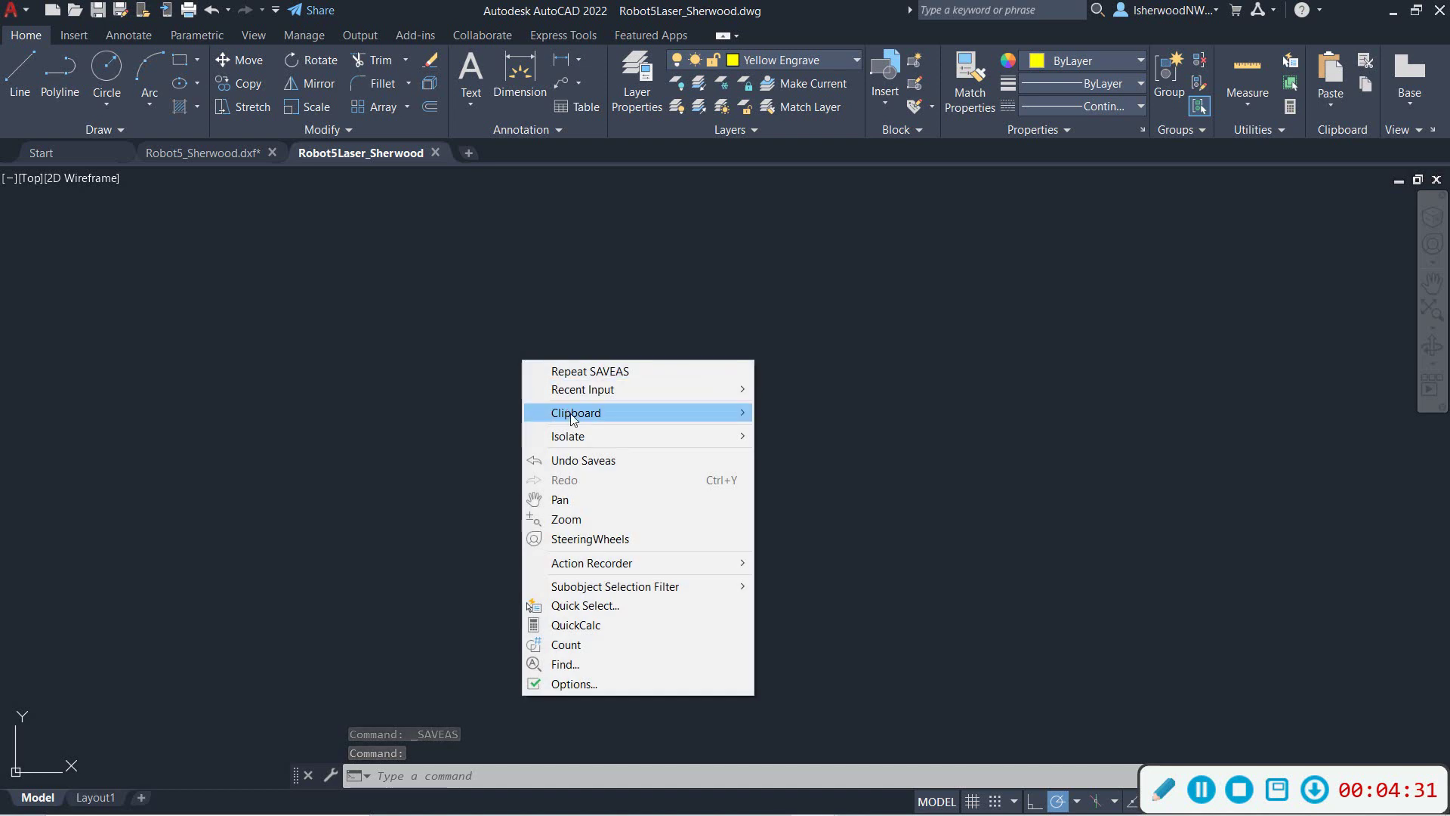
mouse_move(572, 415)
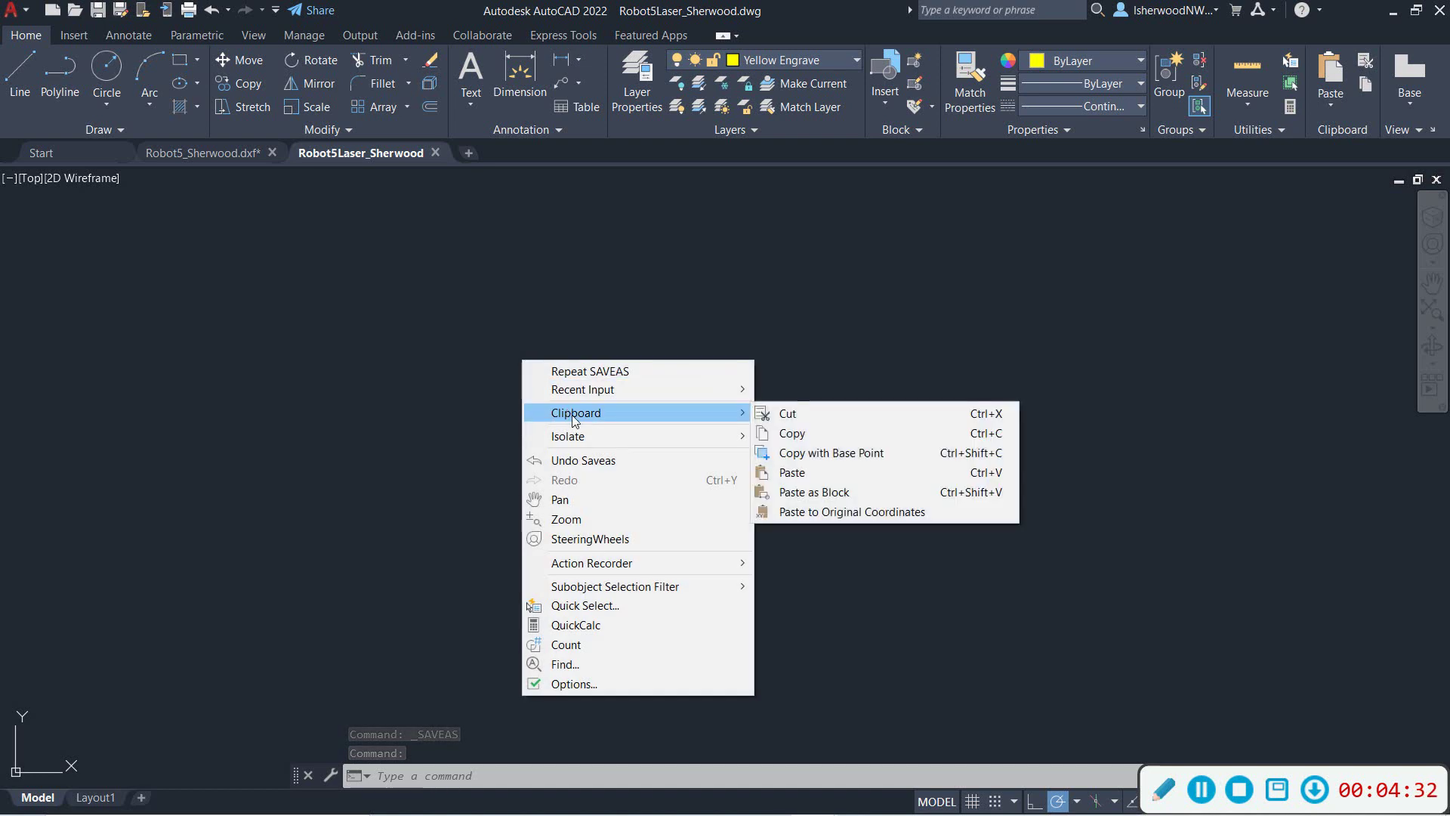
click(809, 472)
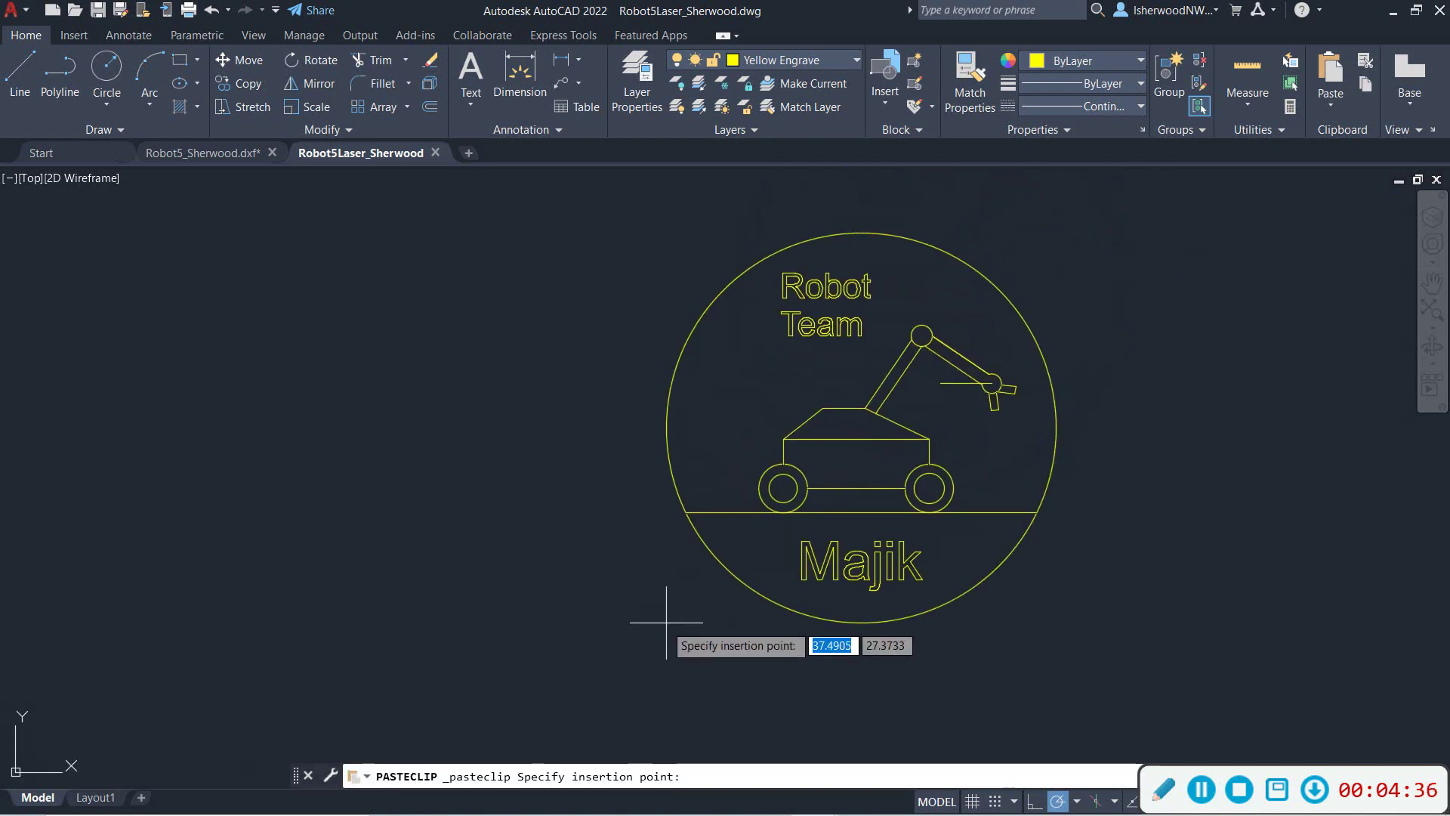
click(579, 639)
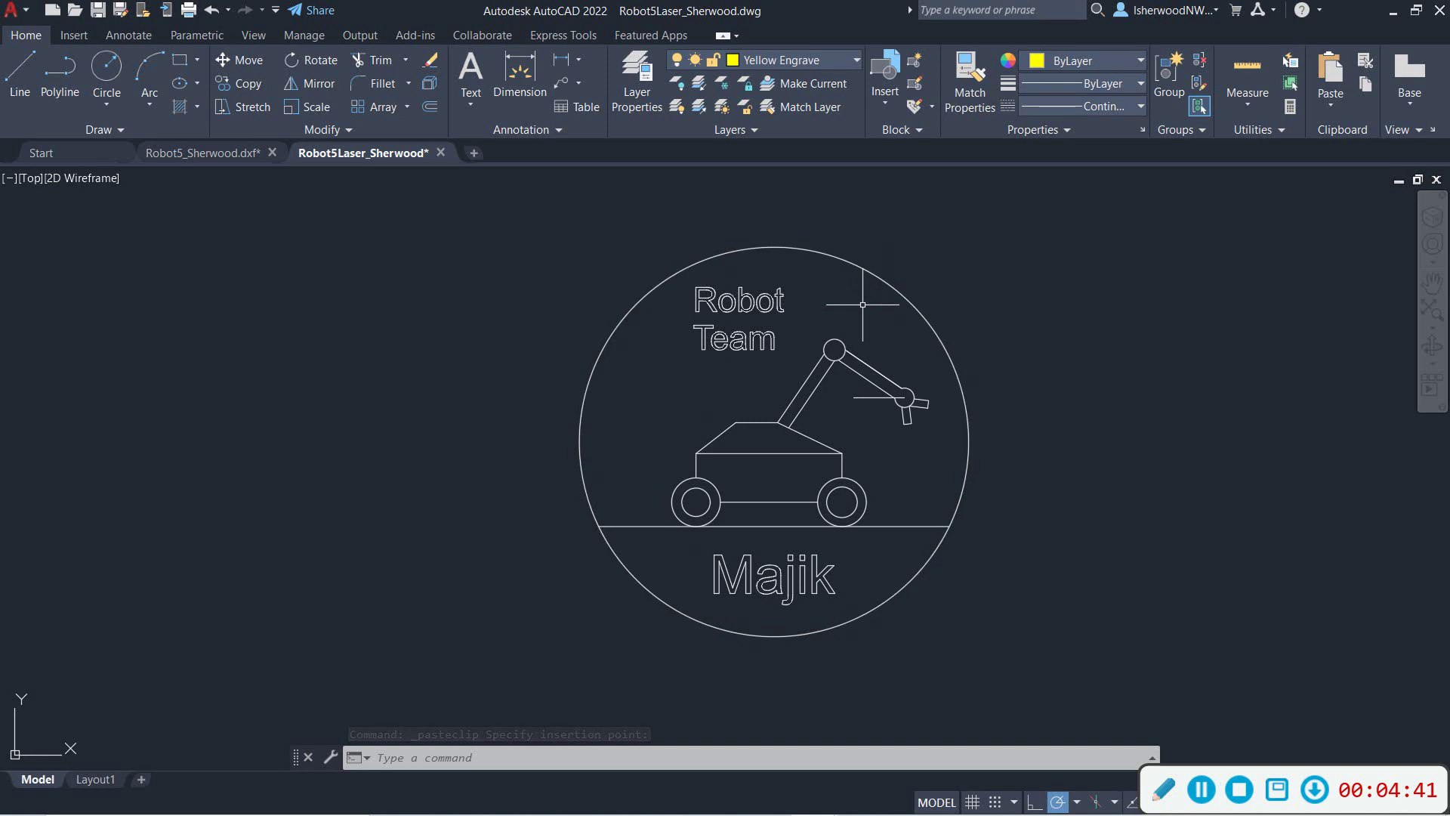
Assign the coaster's outer circle to the Red Cut layer and clear the selection.
click(857, 257)
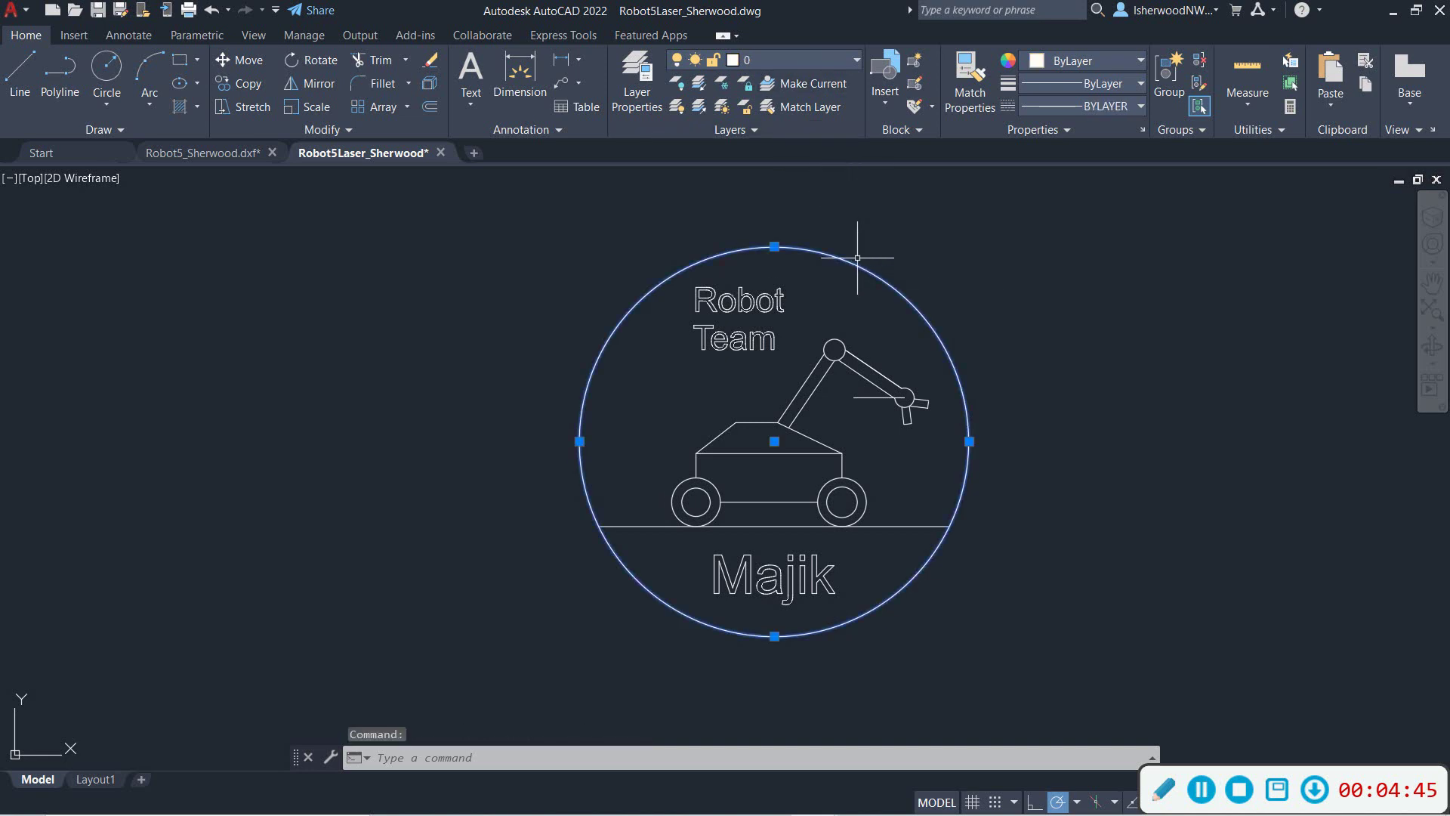
click(841, 62)
click(796, 241)
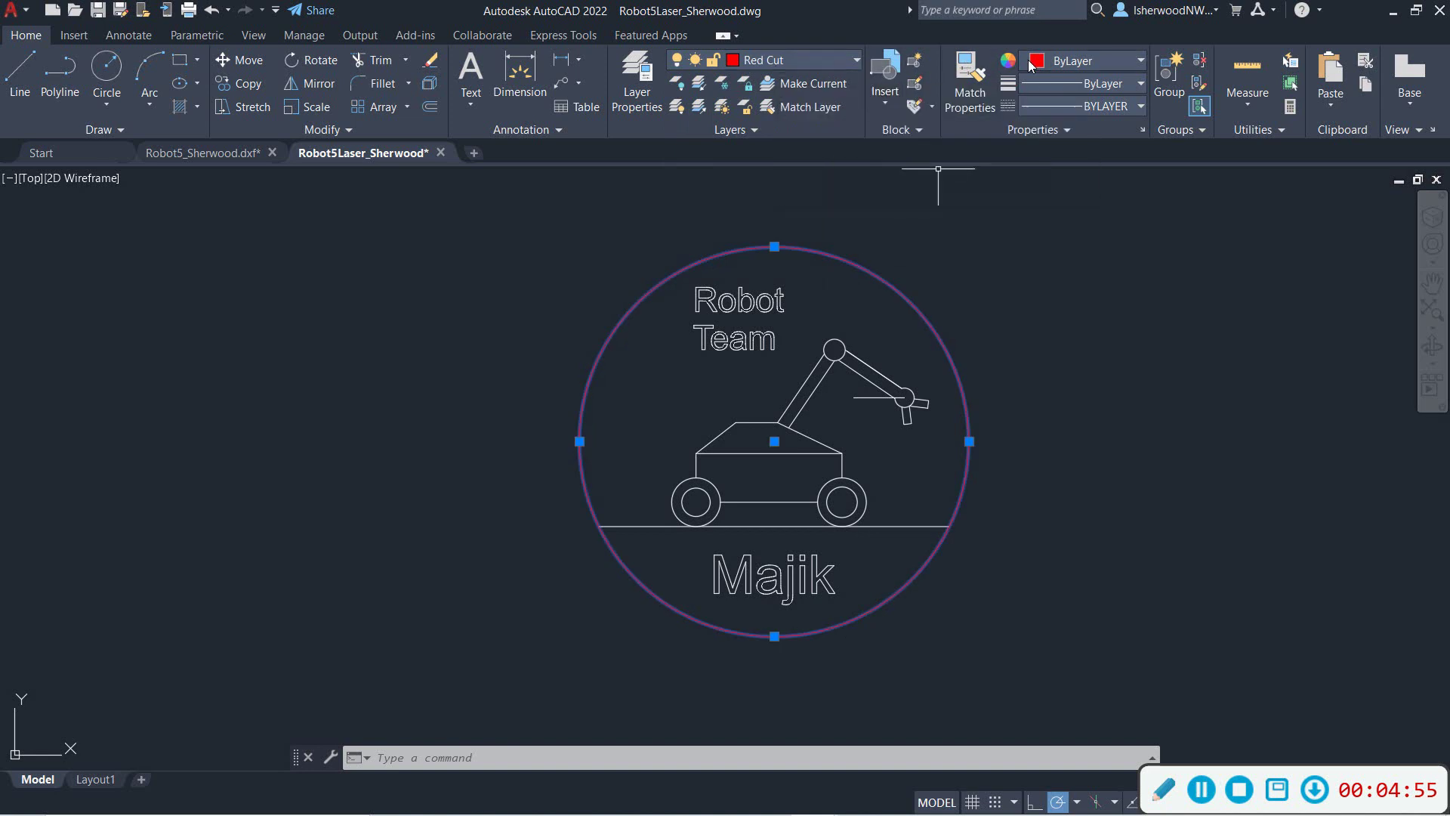
key(Escape)
key(Escape)
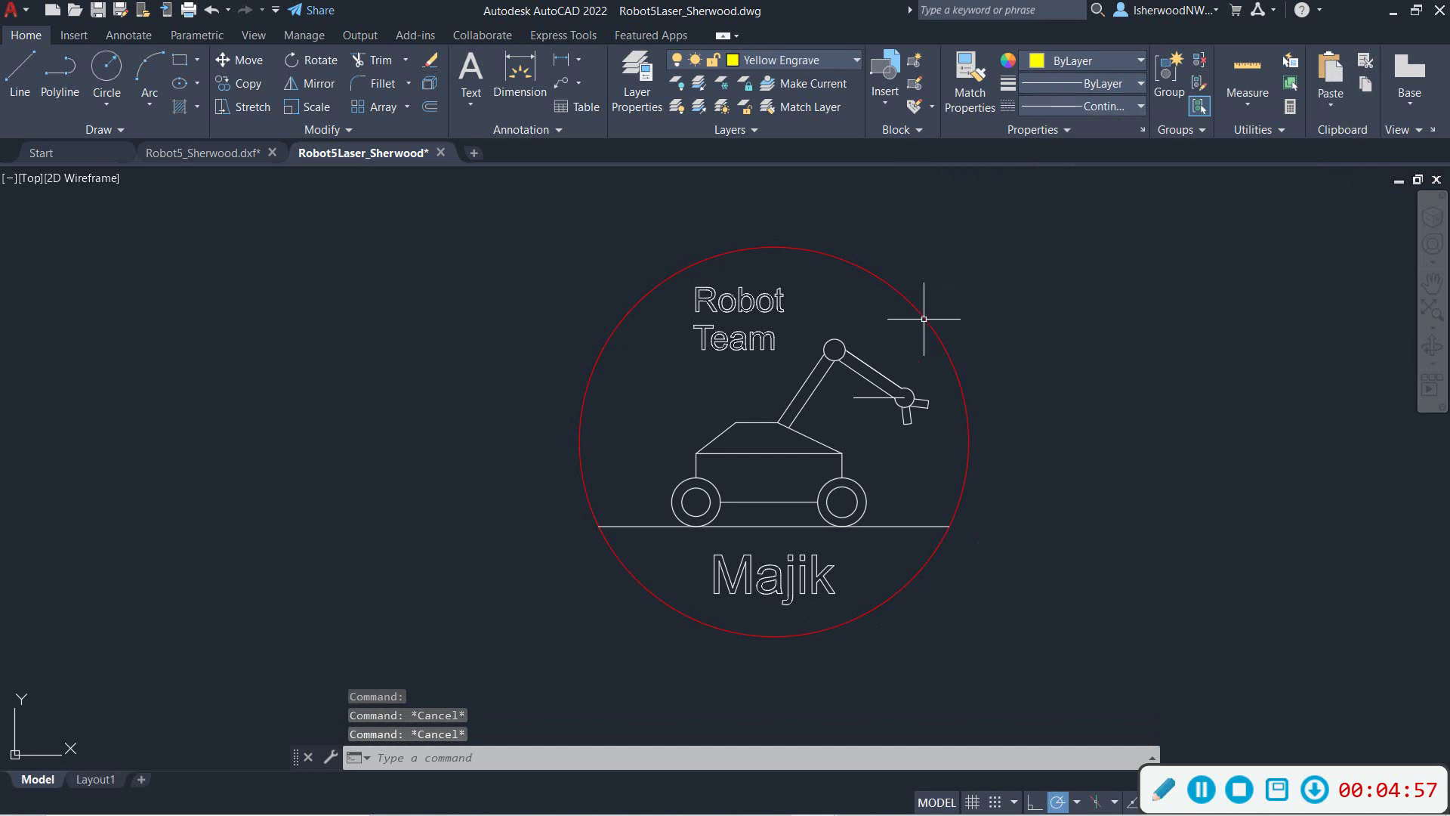
Assign the "Robot Team" text outlines to the Cyan Engrave layer and clear the selection.
click(665, 234)
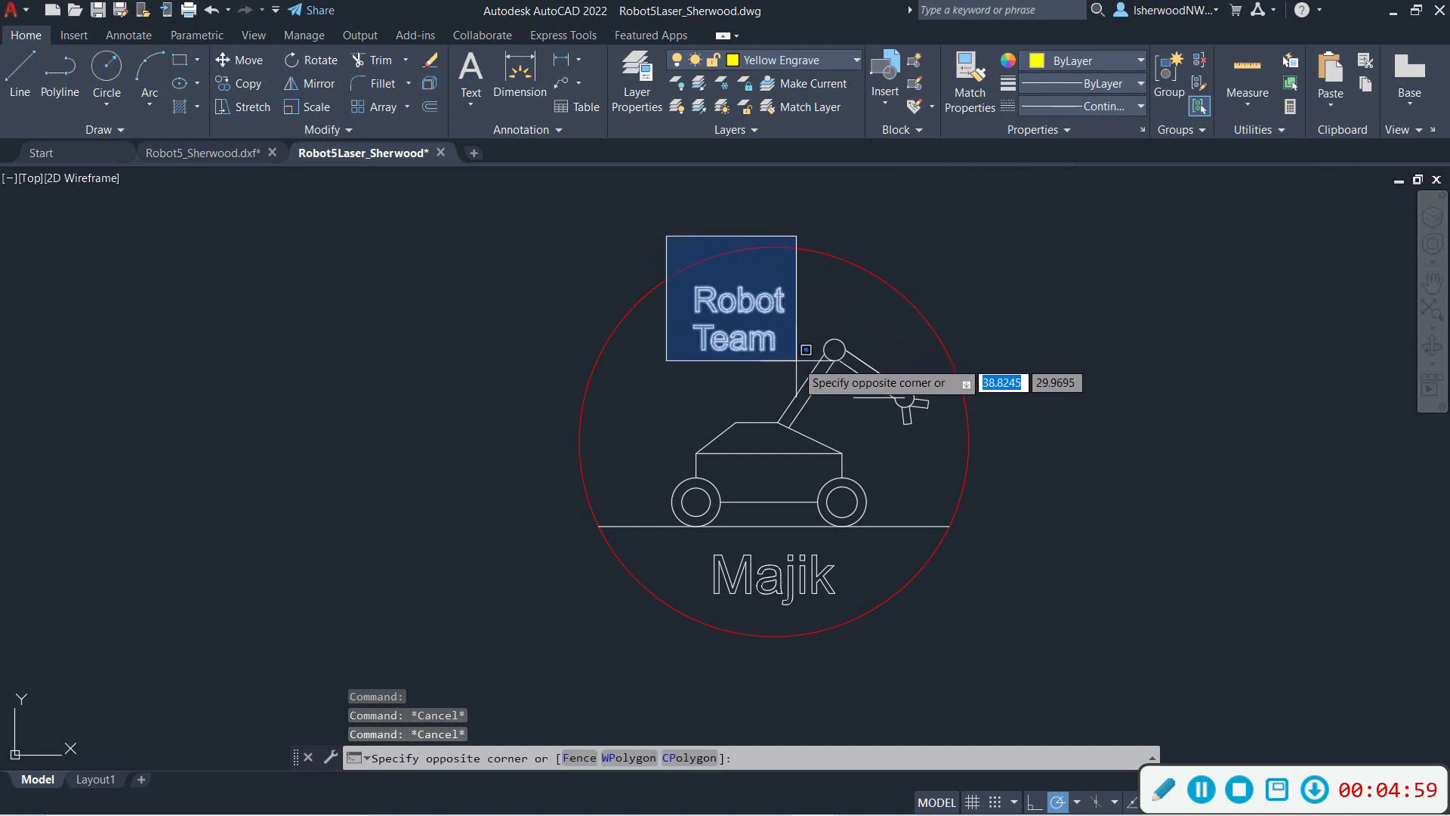
click(795, 361)
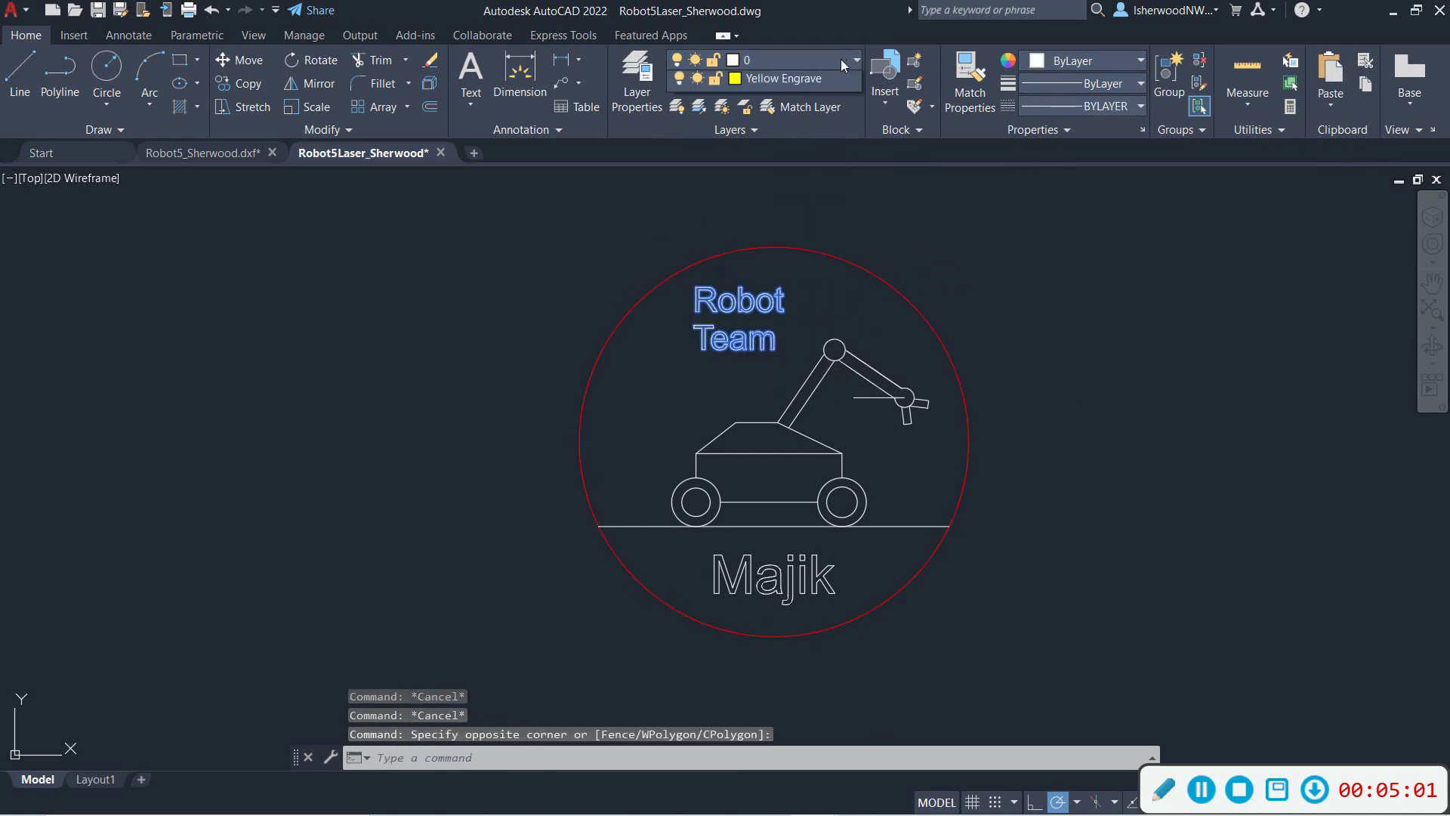
click(840, 59)
click(796, 128)
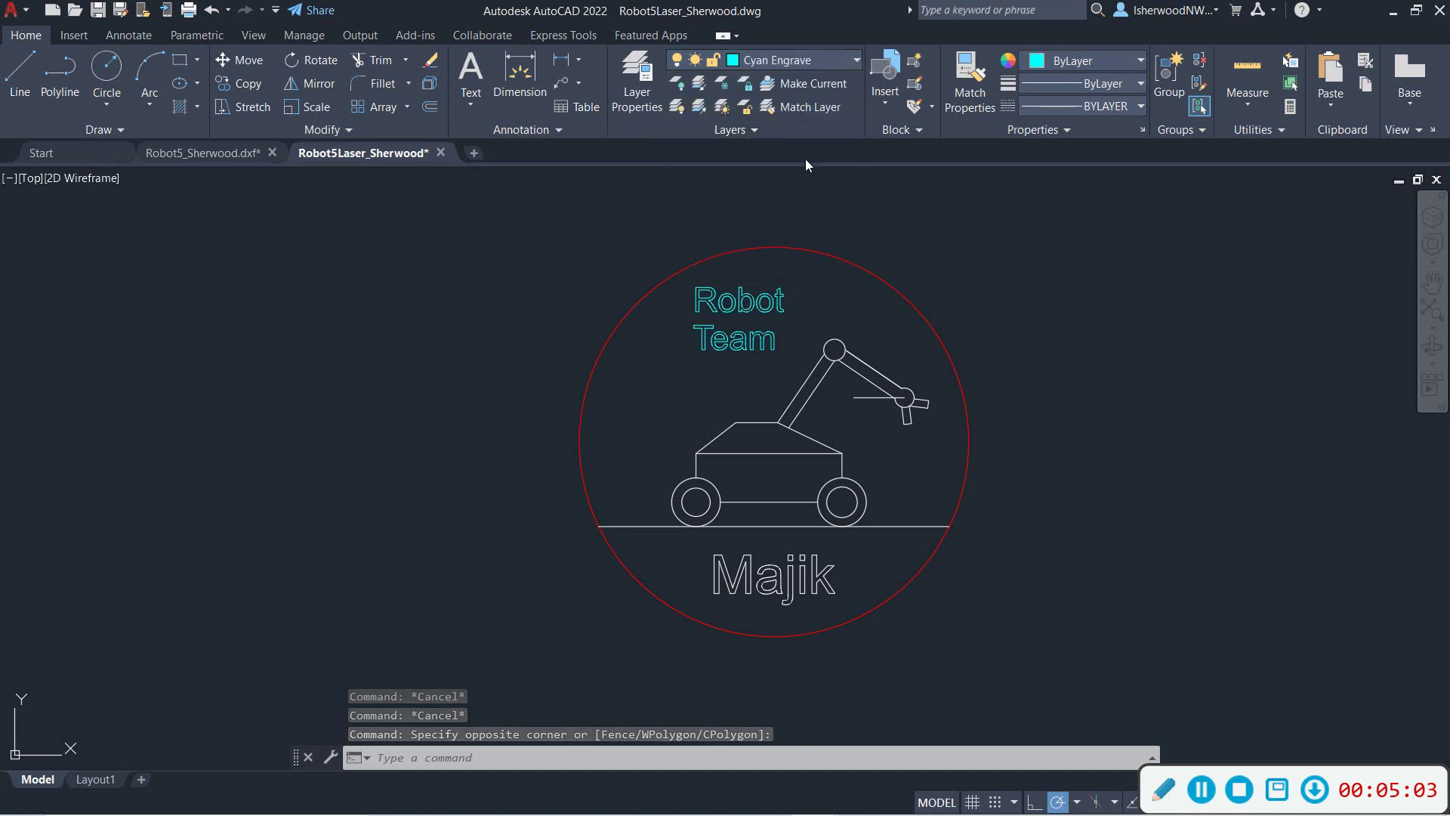
key(Escape)
key(Escape)
Assign the "Majik" text outlines below the ground line to the Cyan Engrave layer and clear the selection.
click(692, 544)
click(888, 631)
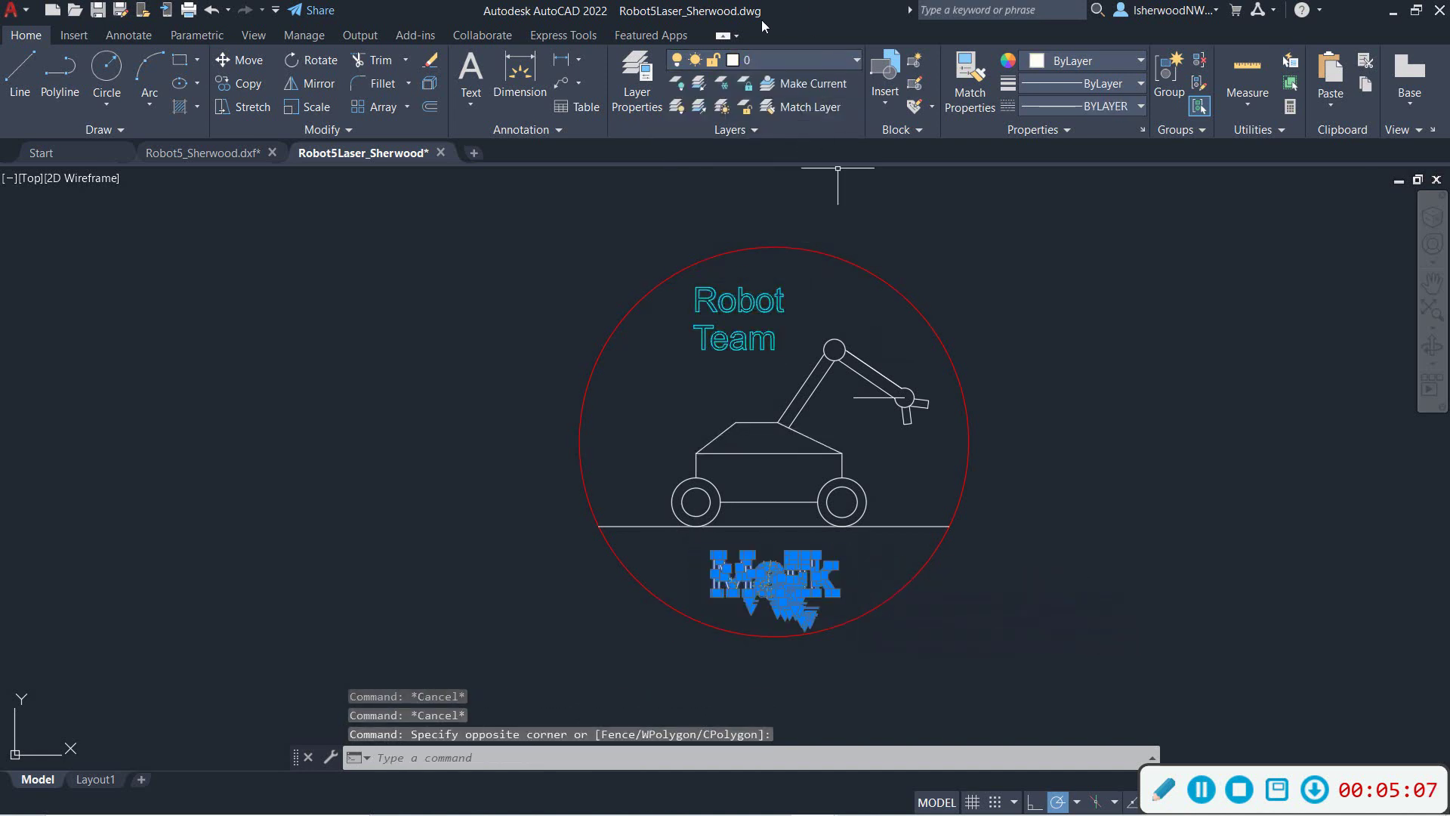
click(779, 61)
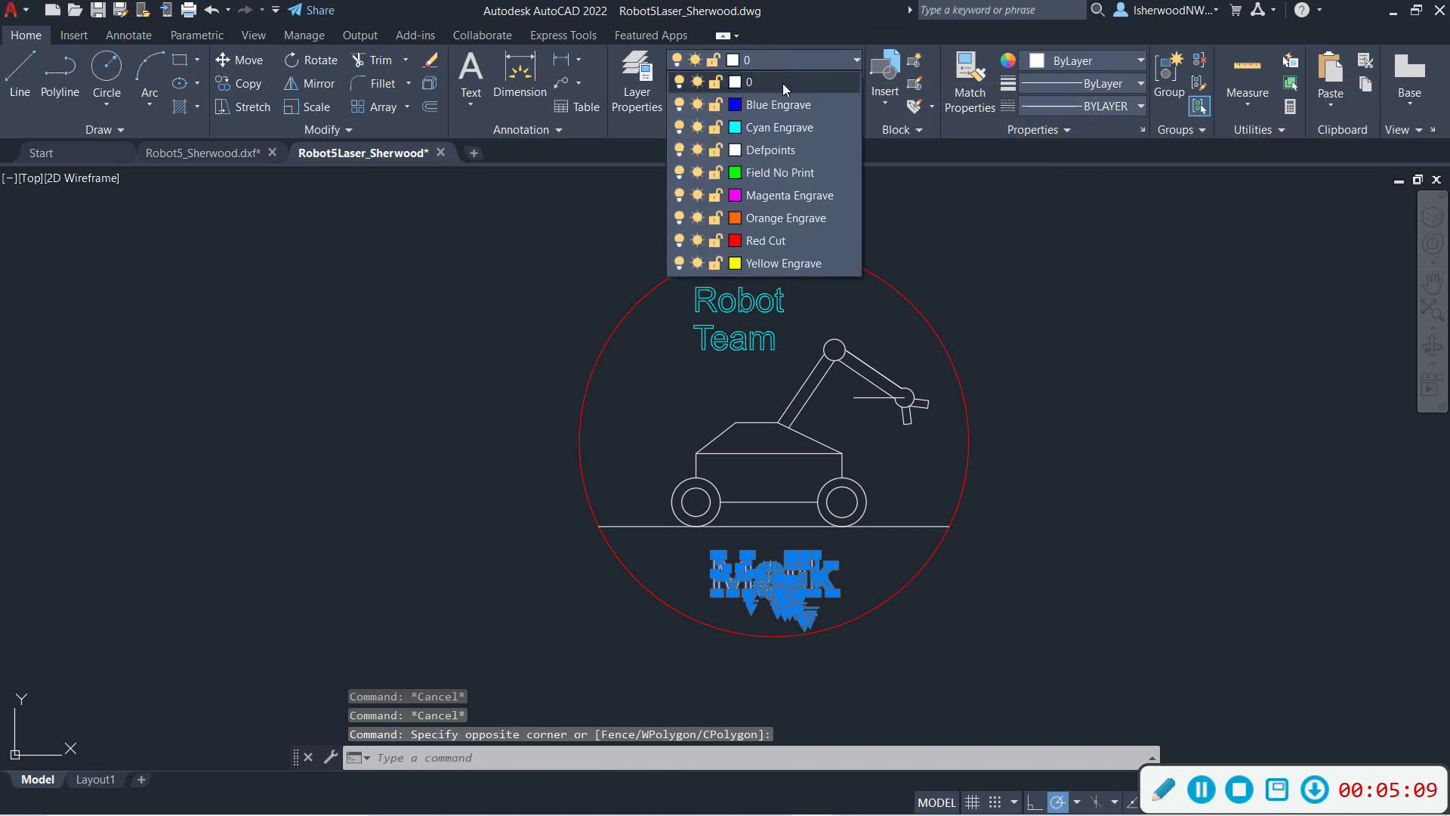
click(776, 127)
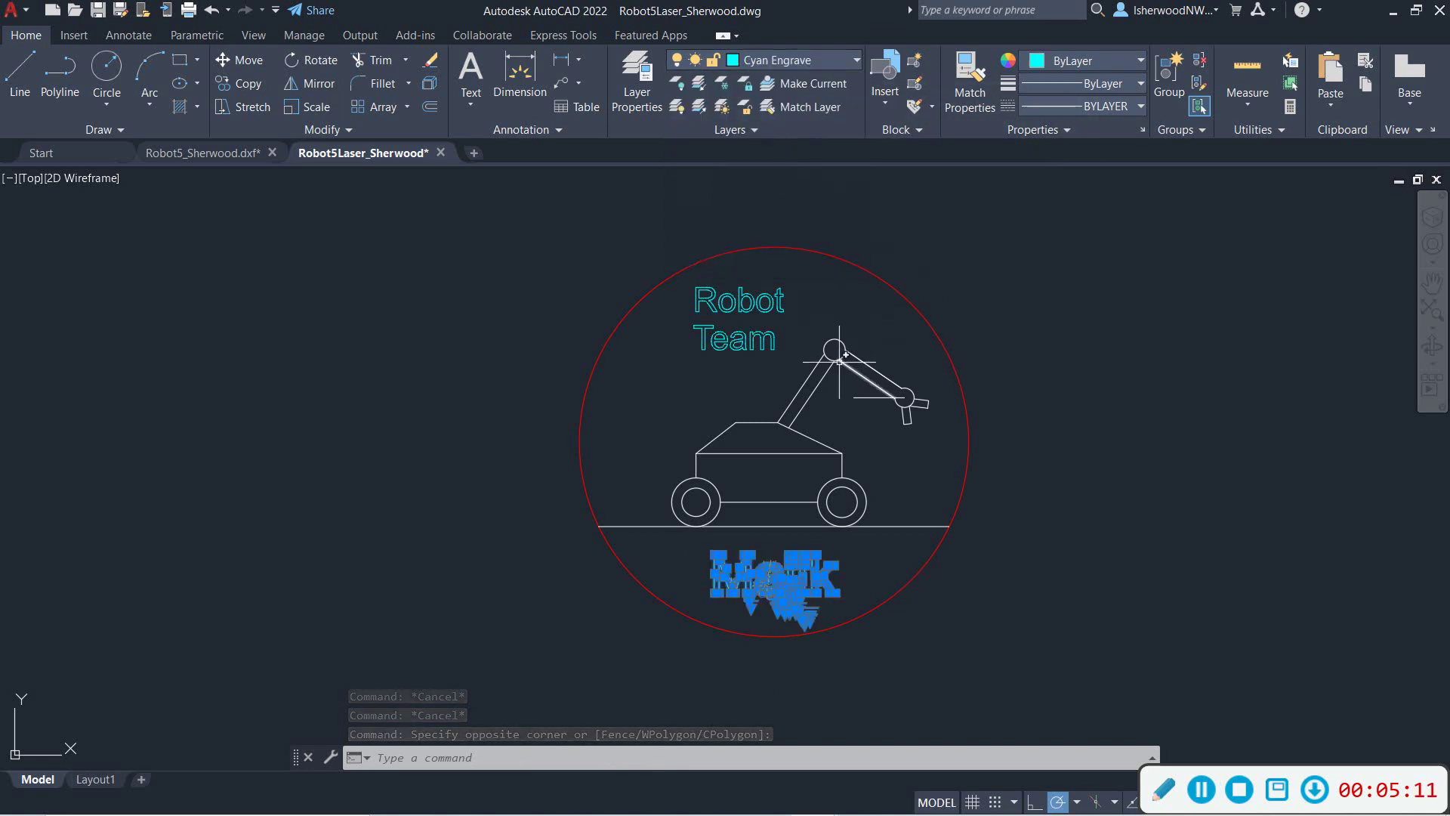
key(Escape)
key(Escape)
Match the properties of the red outer circle onto the inner circles of both wheels.
scroll(855, 371, up, 4)
scroll(855, 371, down, 4)
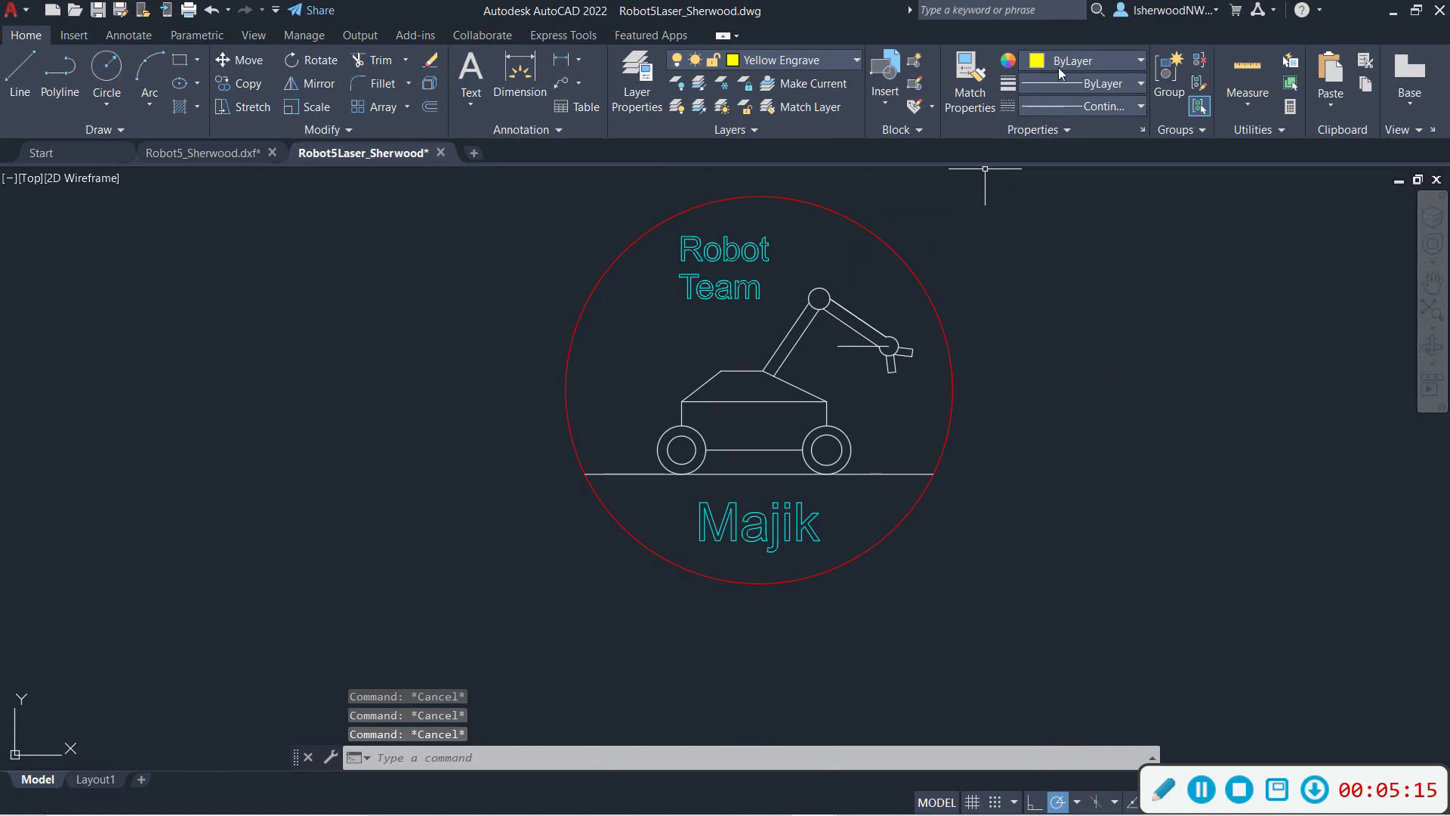
click(961, 80)
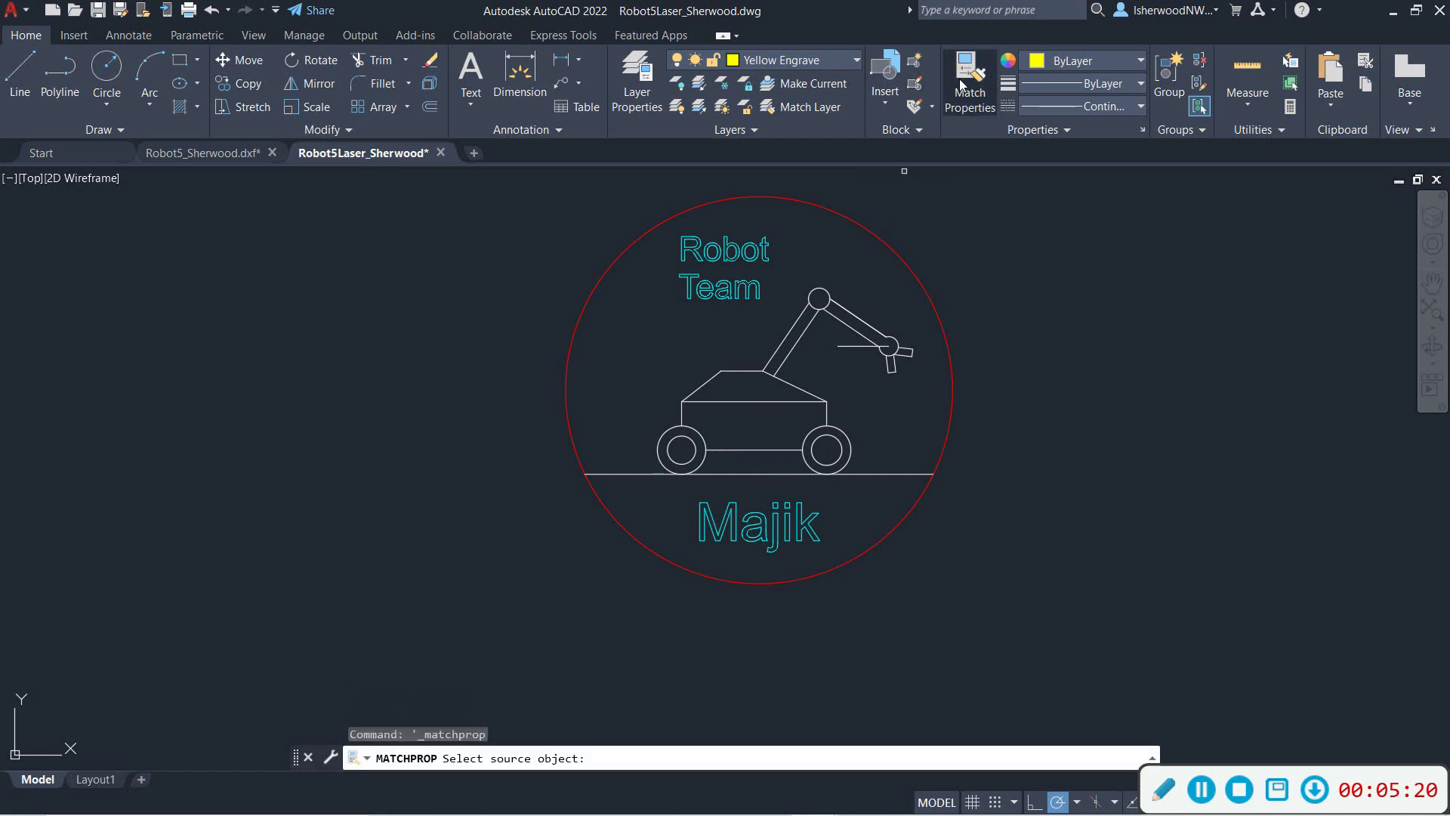
click(888, 243)
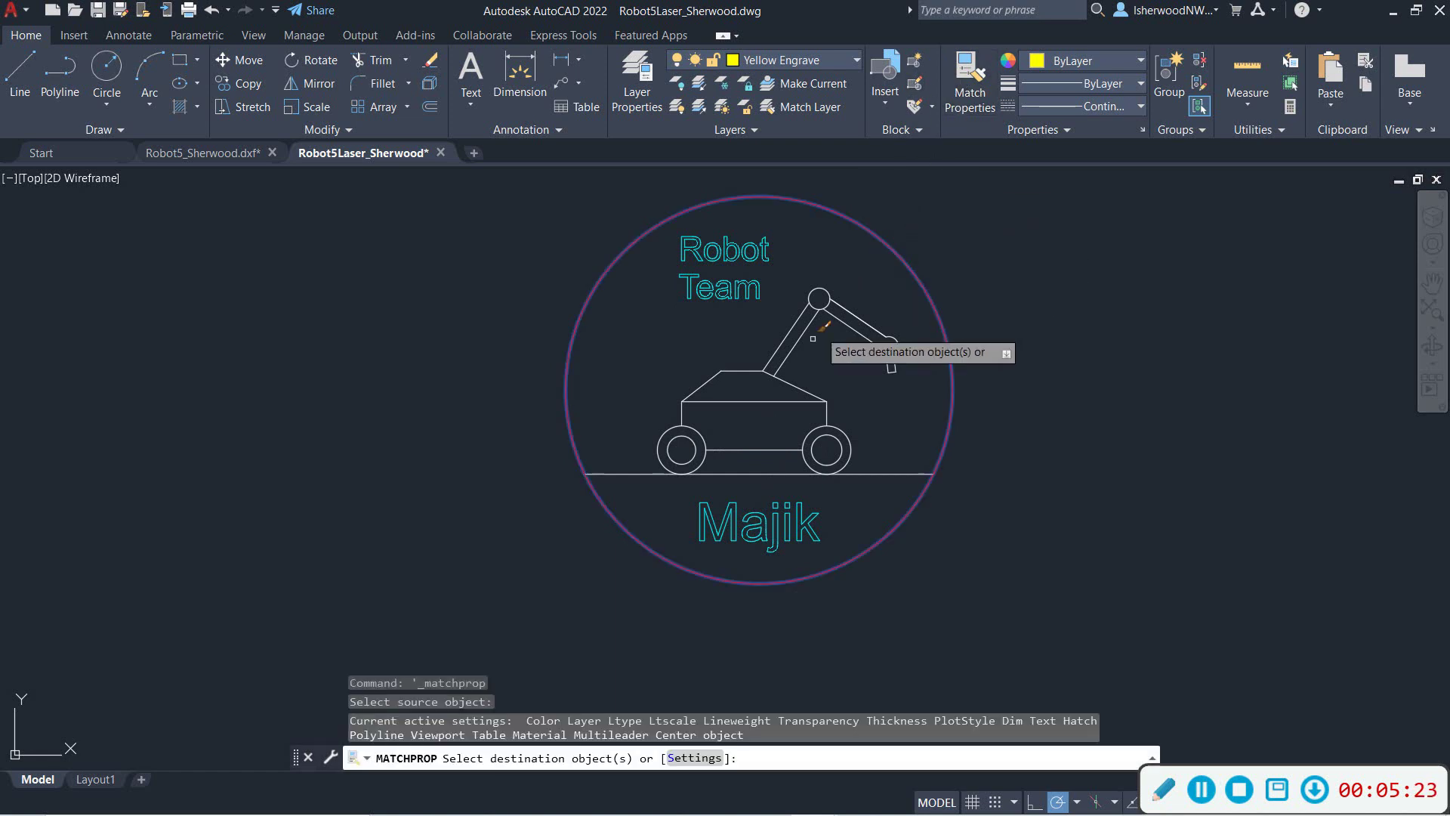
click(695, 442)
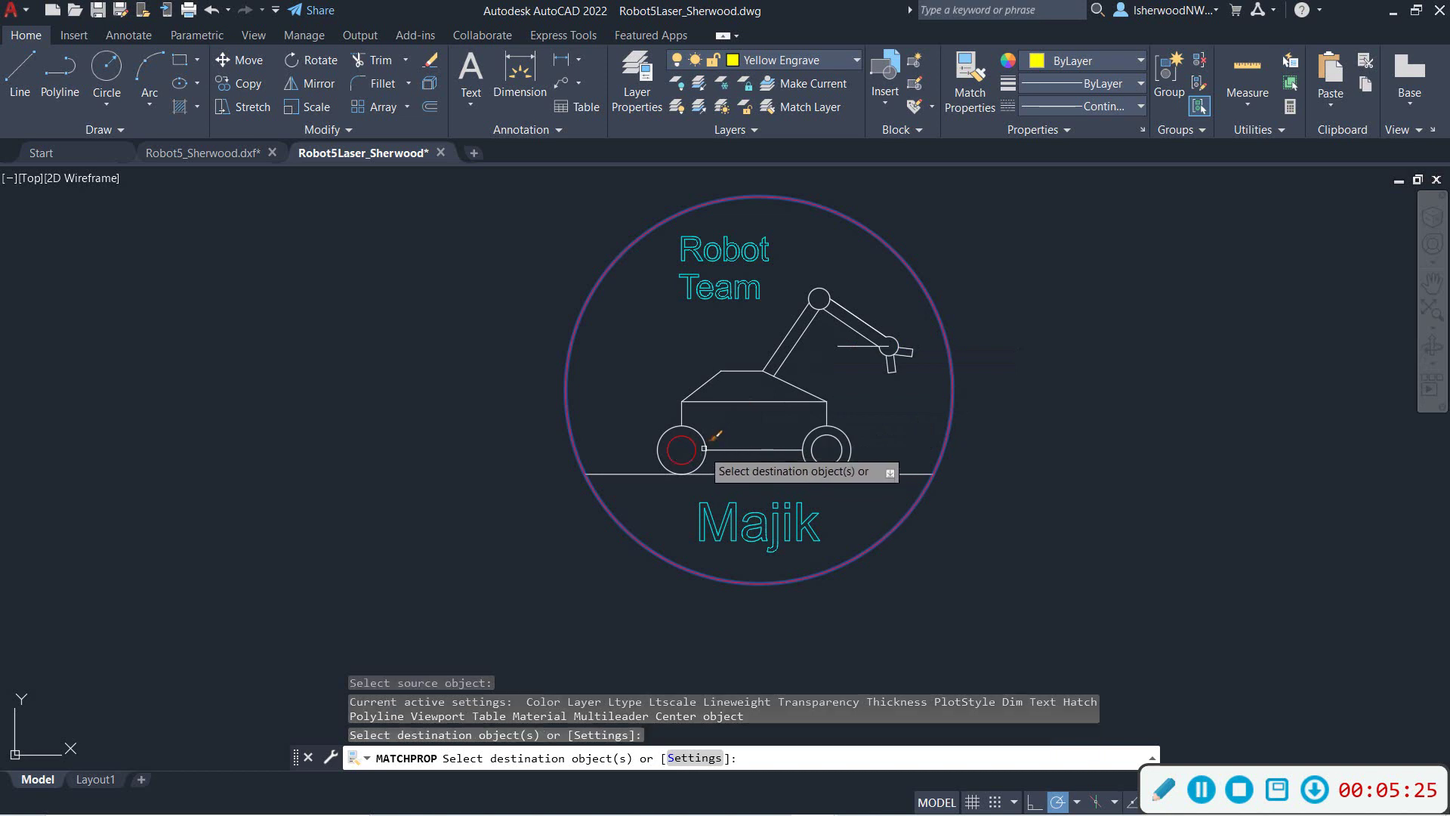
click(848, 440)
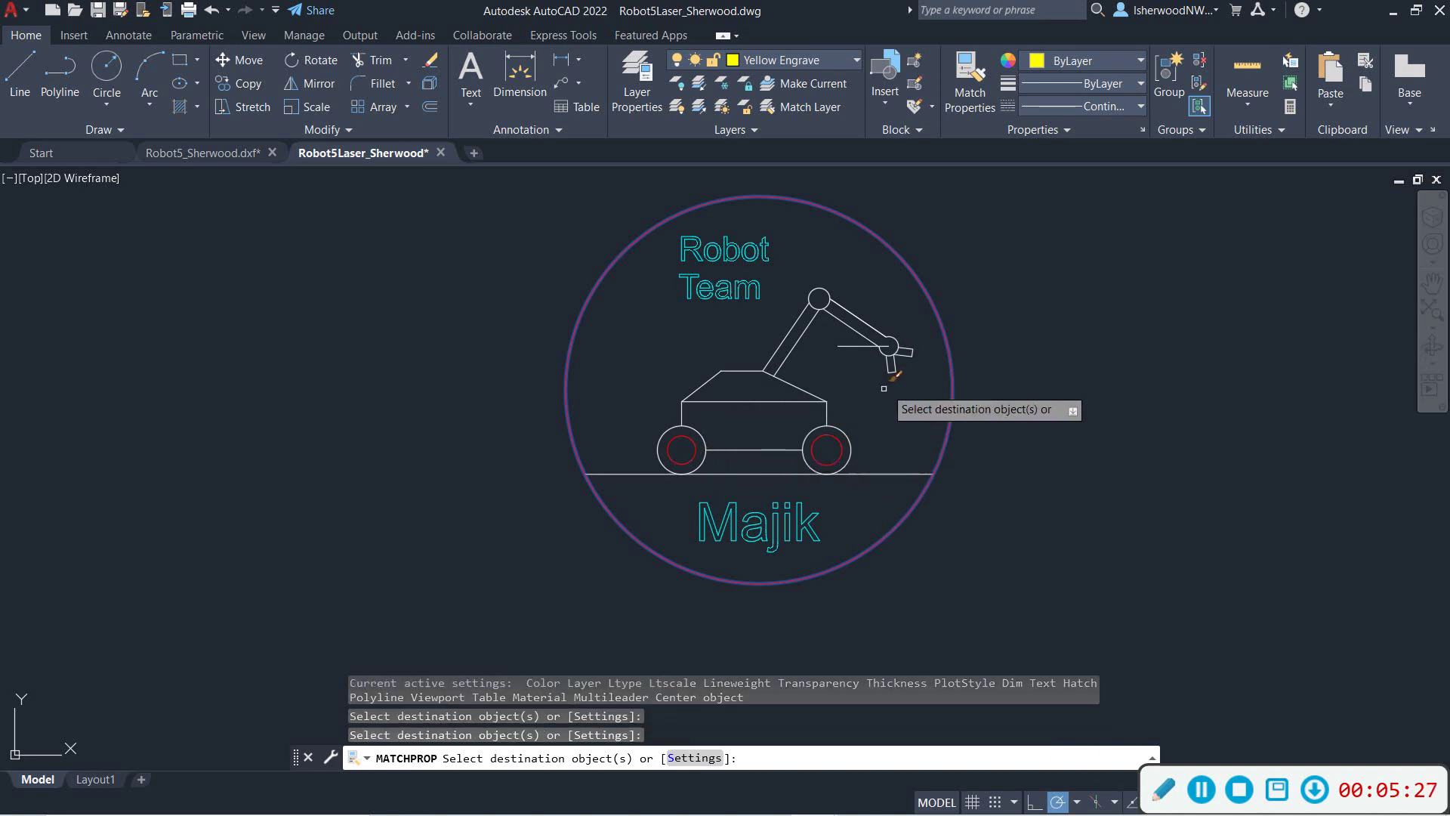
key(Escape)
key(Escape)
key(Escape)
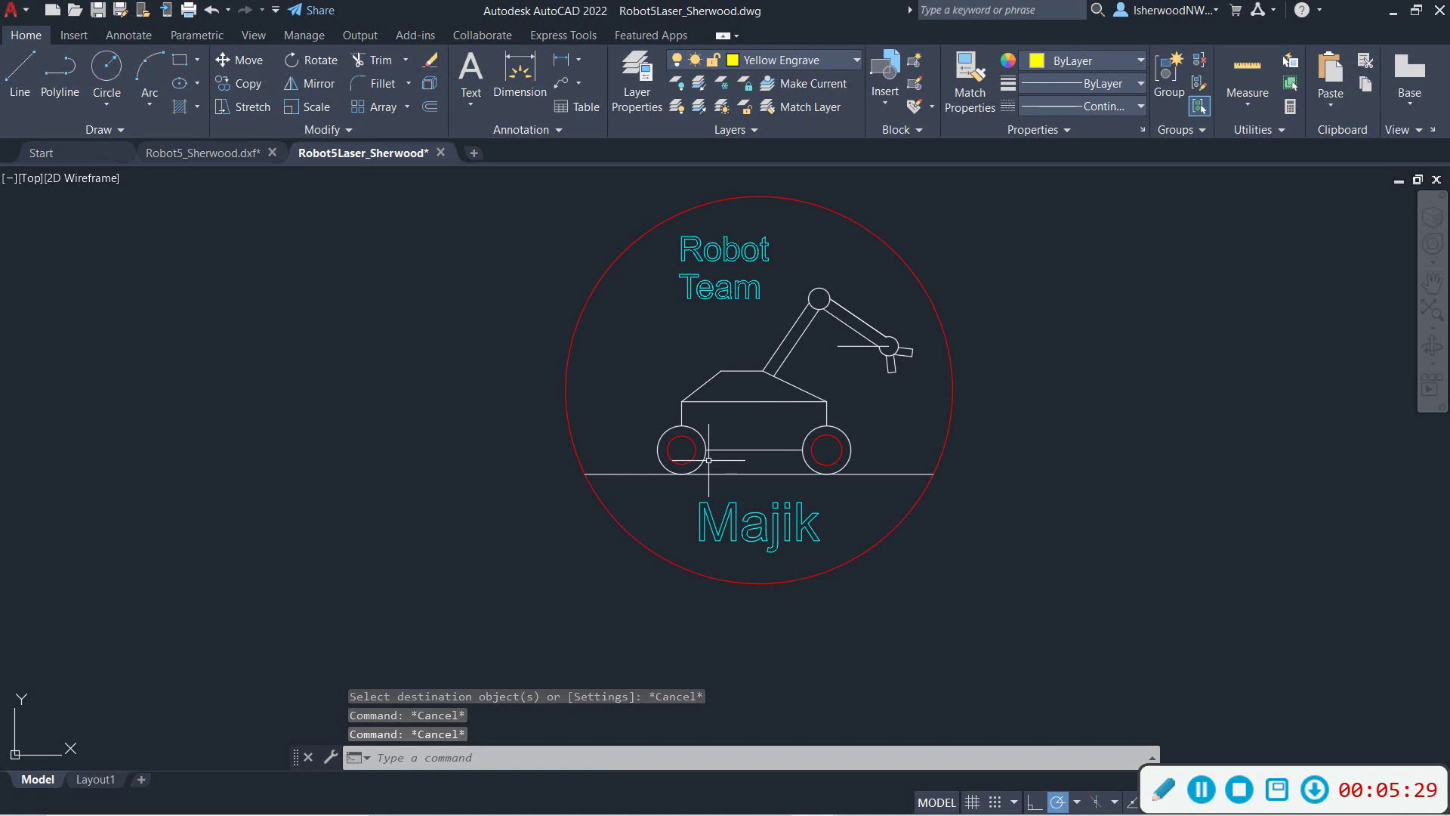
Assign the robot's body, outer wheel circles, arm and gripper to the Blue Engrave layer and clear the selection.
scroll(714, 451, up, 4)
scroll(717, 452, down, 4)
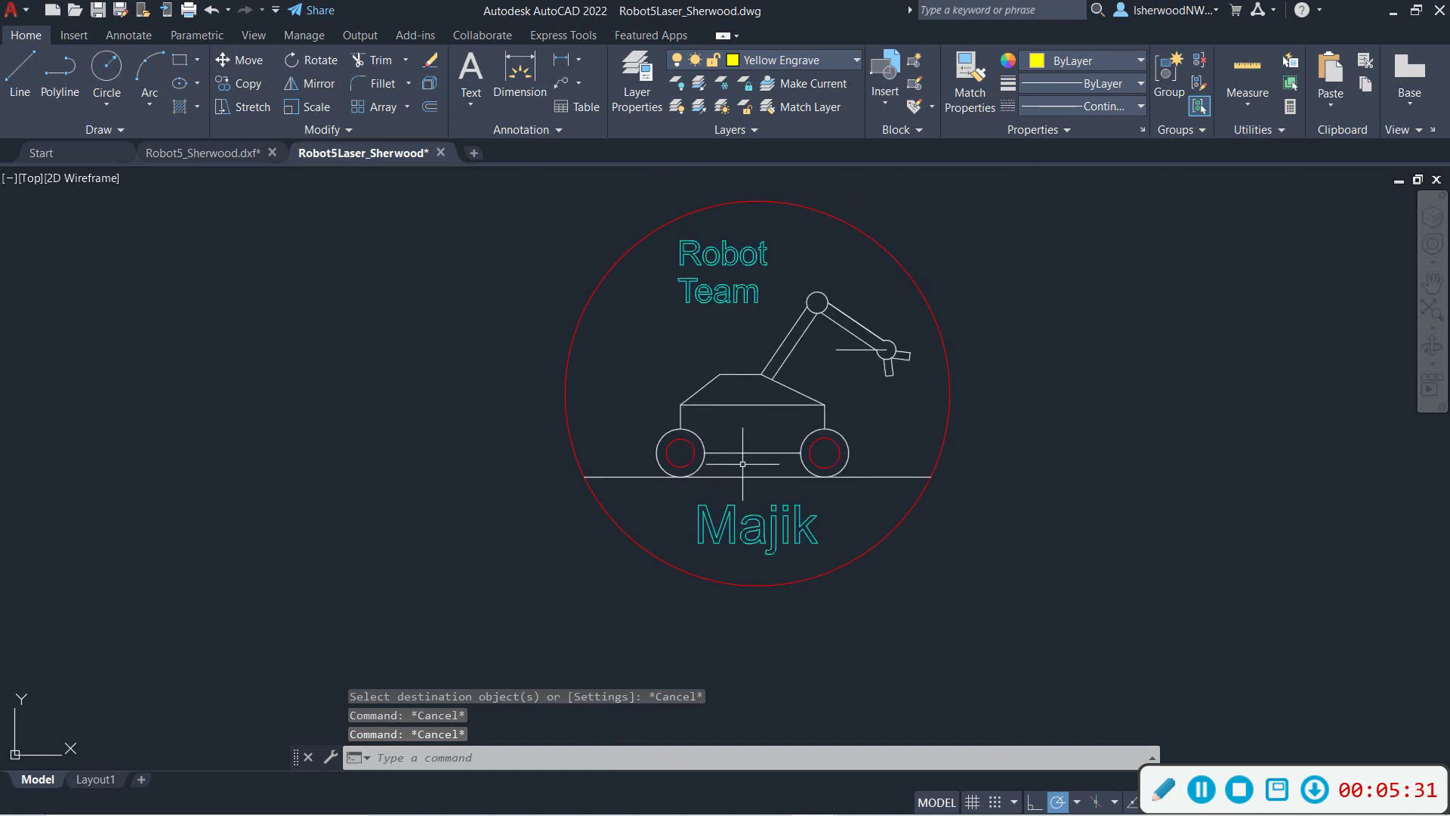
click(747, 456)
click(716, 355)
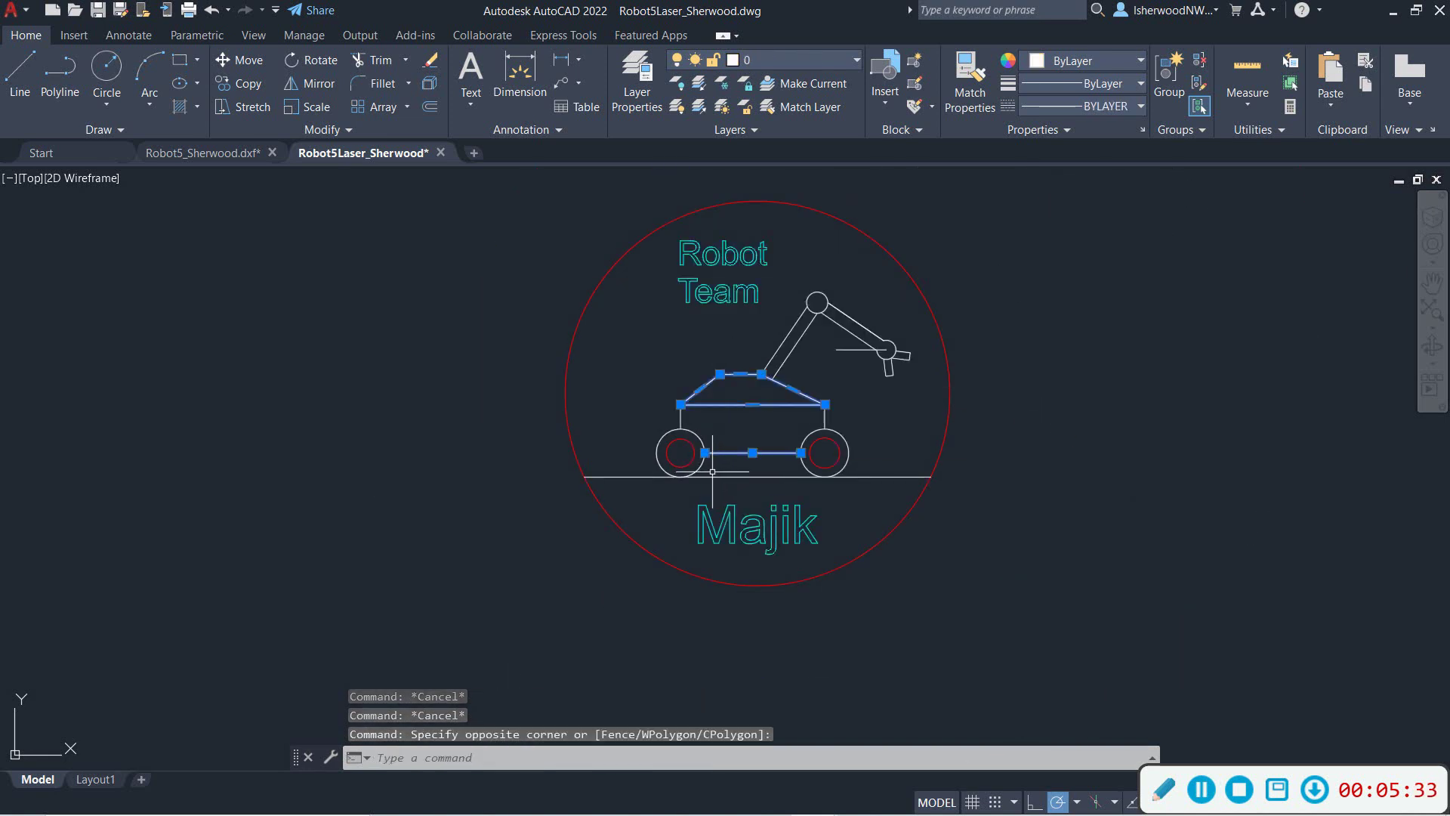
click(845, 442)
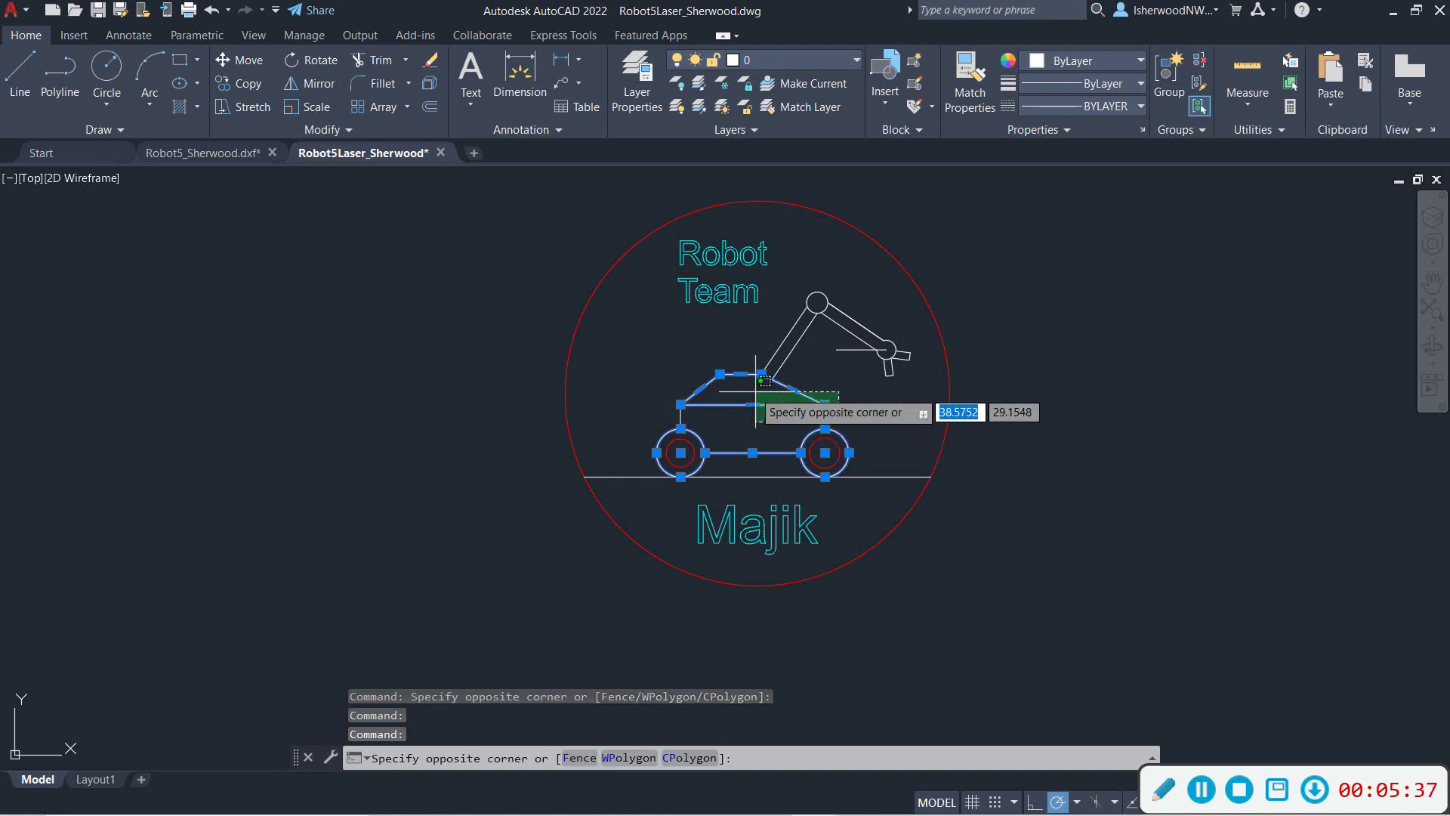
click(720, 356)
click(938, 393)
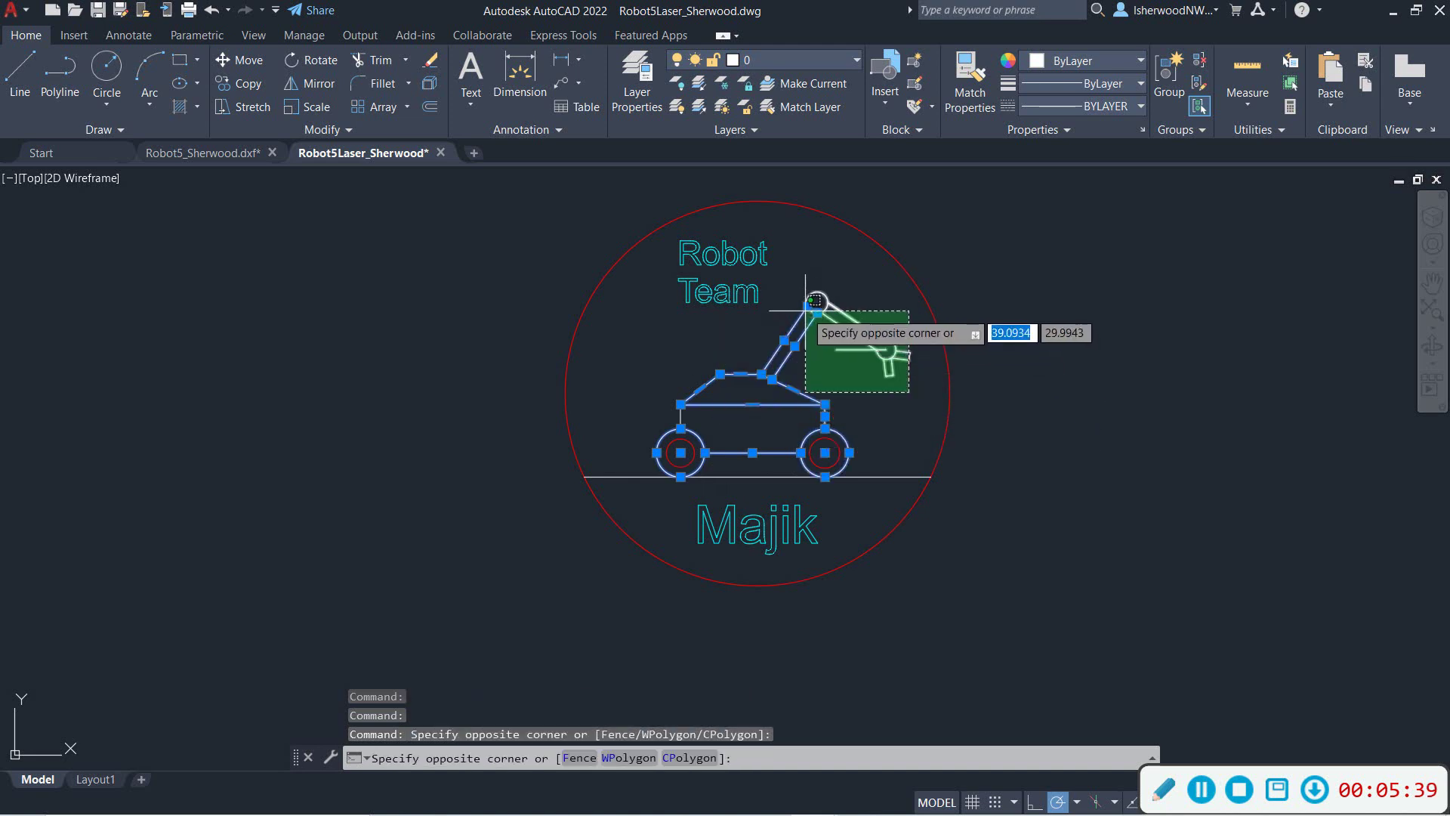
click(807, 302)
click(800, 266)
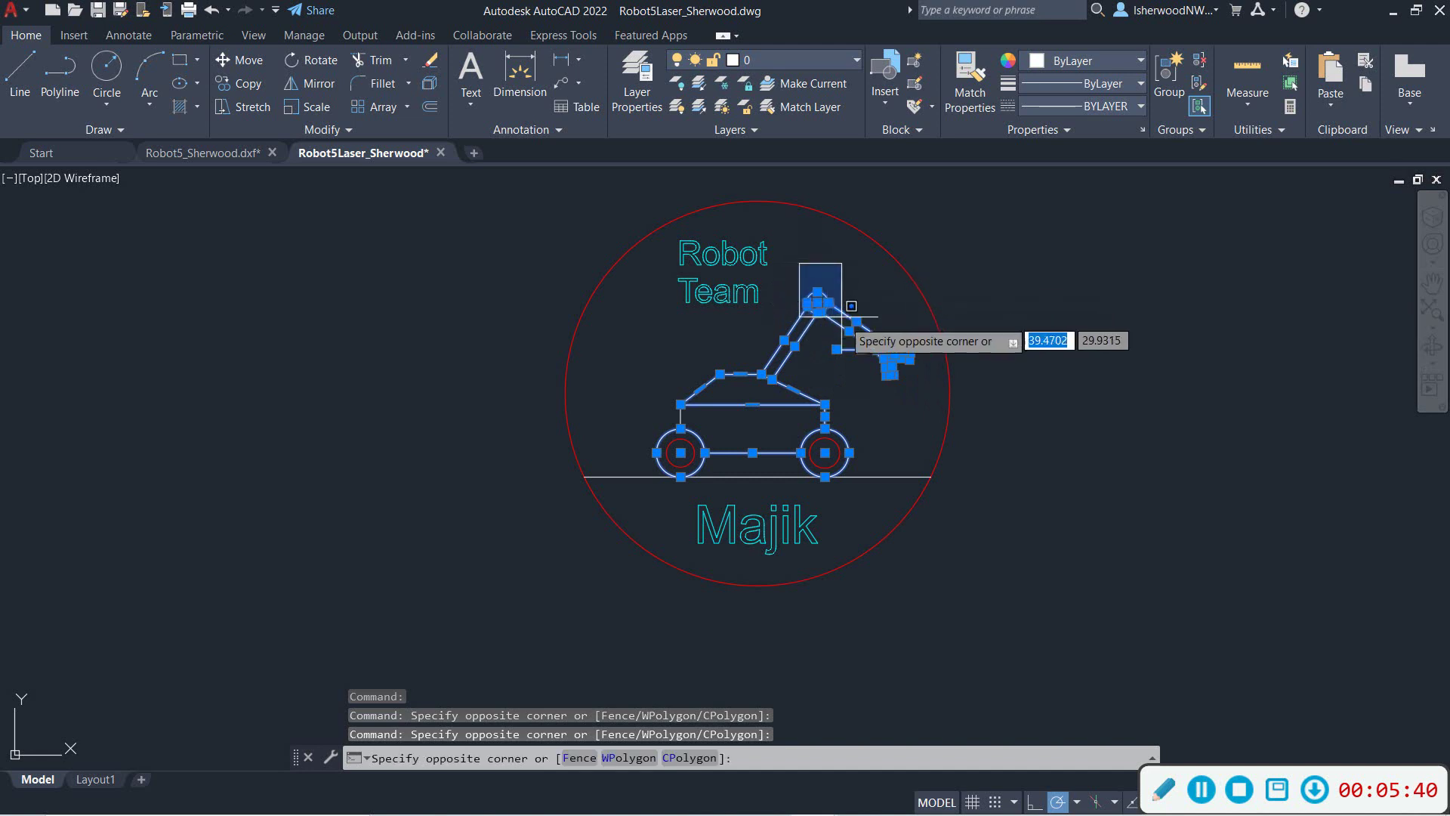
click(921, 400)
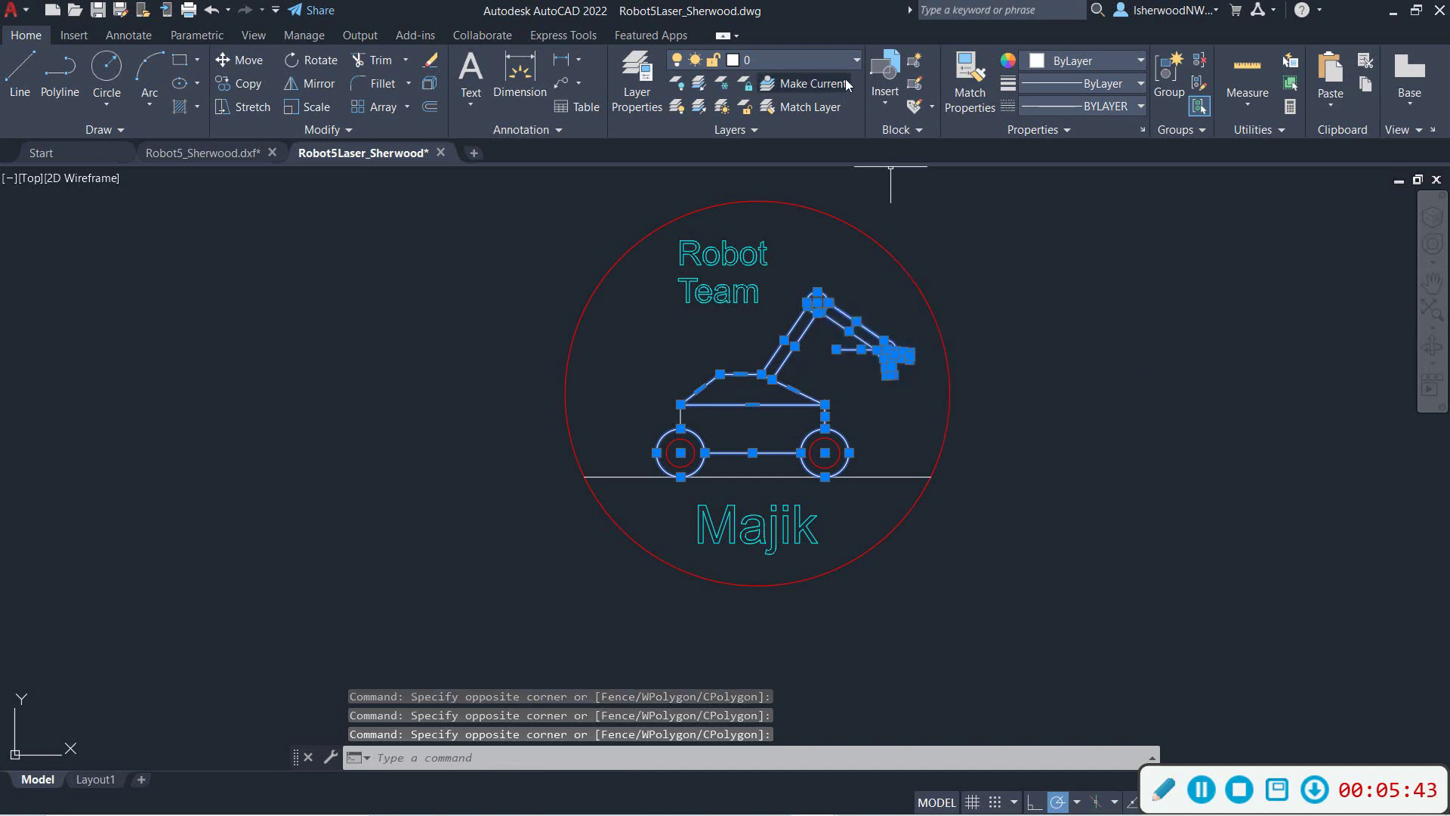
click(836, 61)
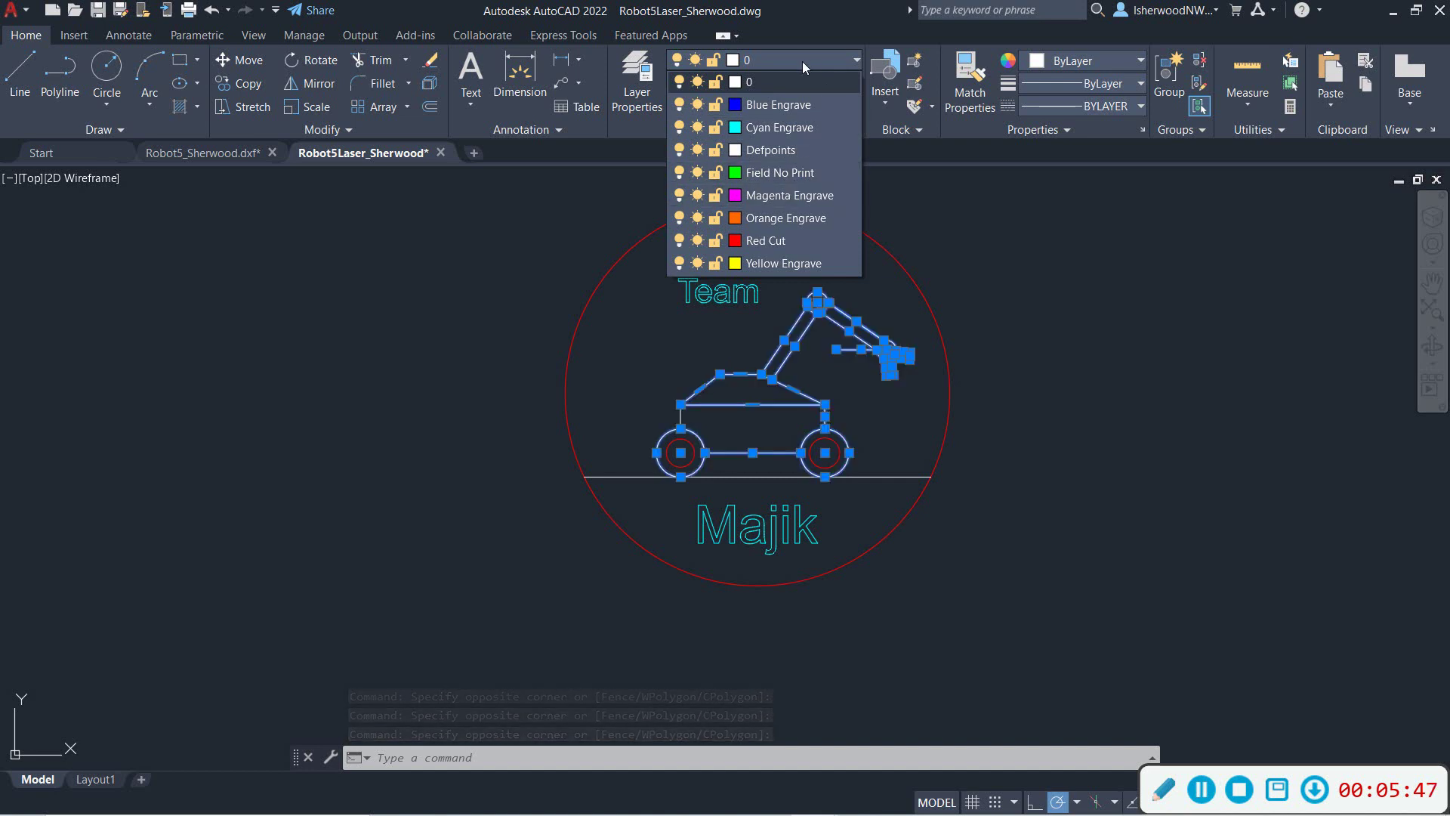
click(795, 106)
click(922, 315)
key(Escape)
key(Escape)
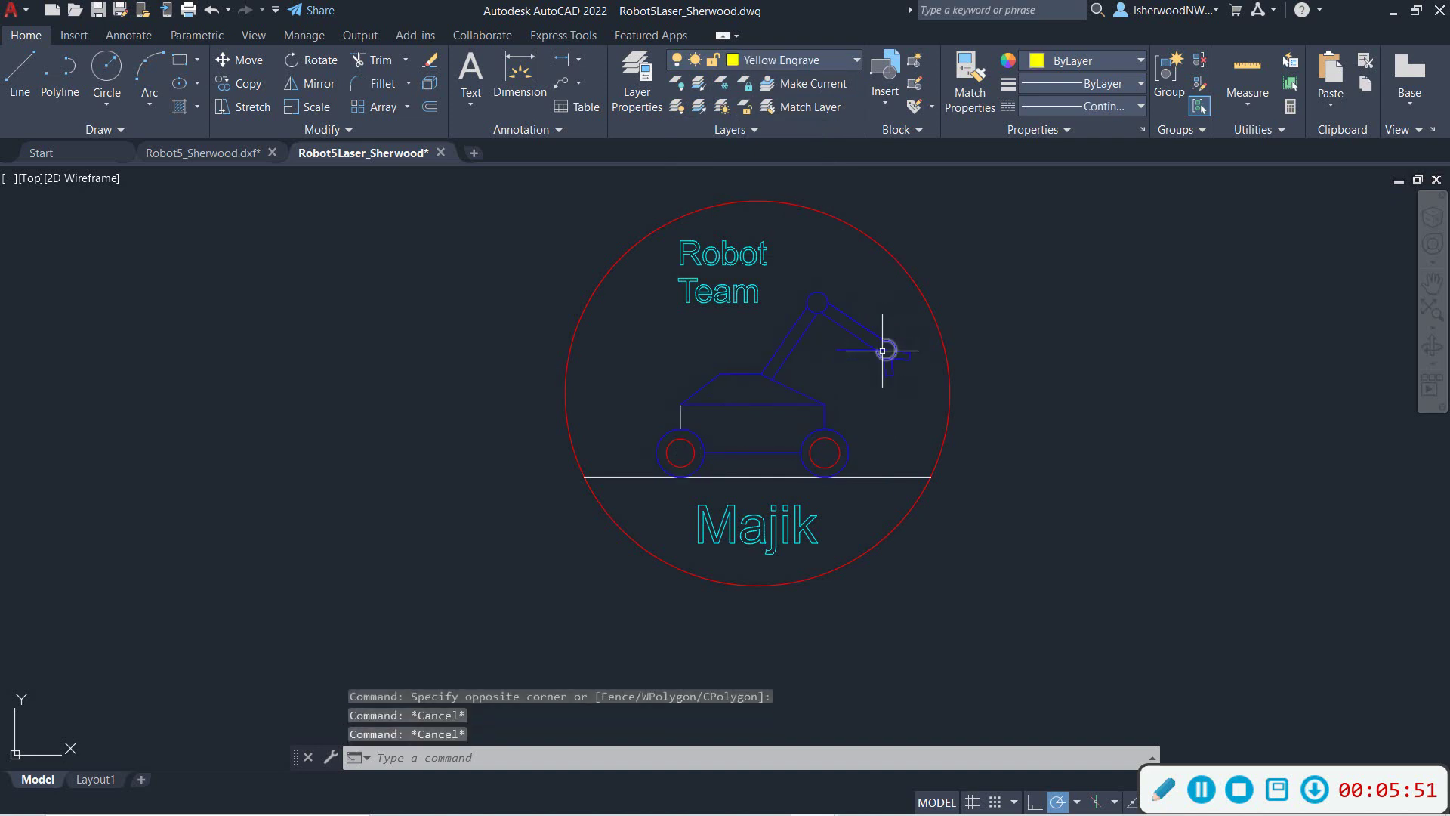
Delete the stray horizontal line beside the gripper and save the drawing.
scroll(879, 354, up, 4)
scroll(879, 354, down, 2)
key(Escape)
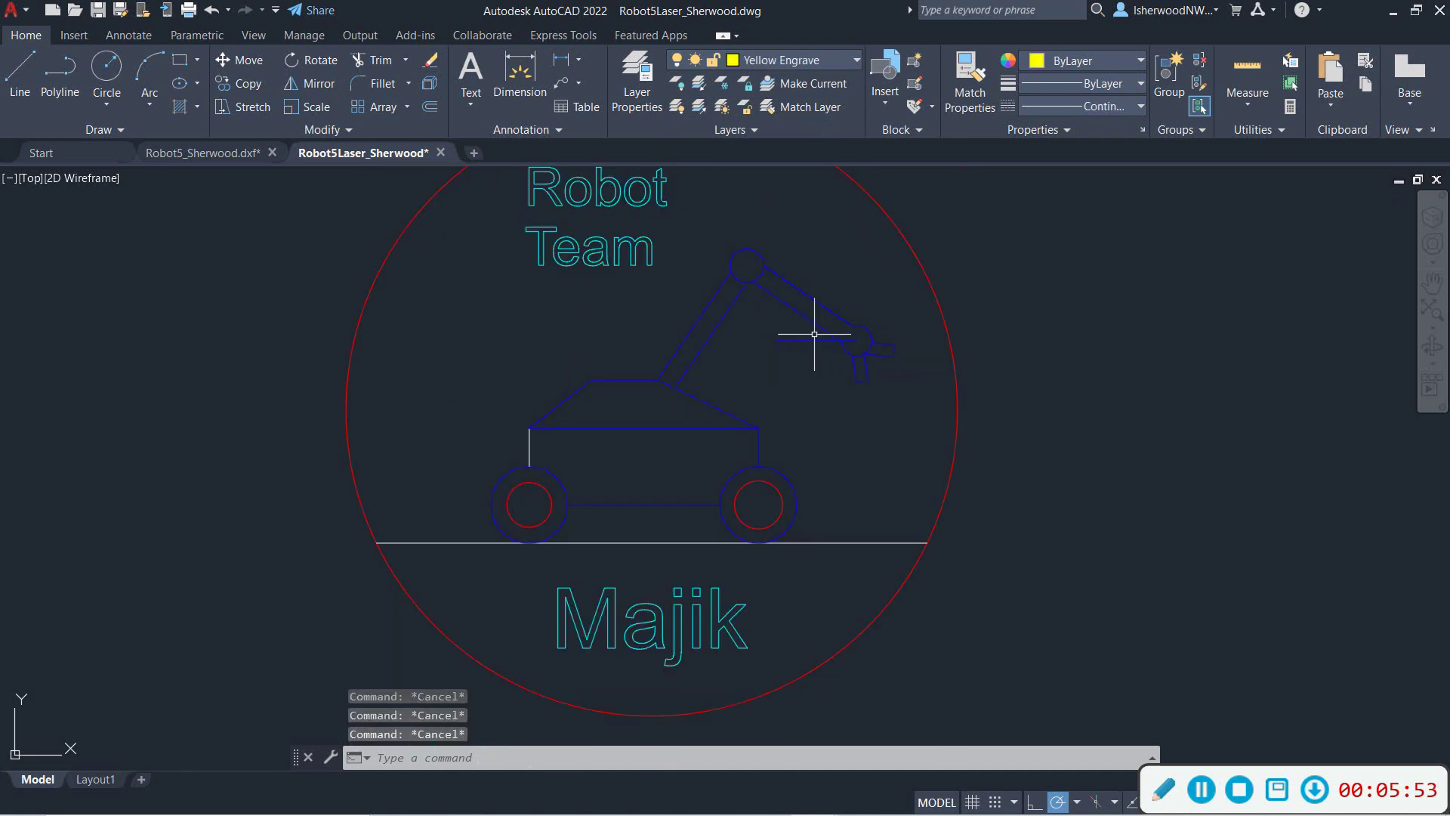
click(813, 339)
key(Delete)
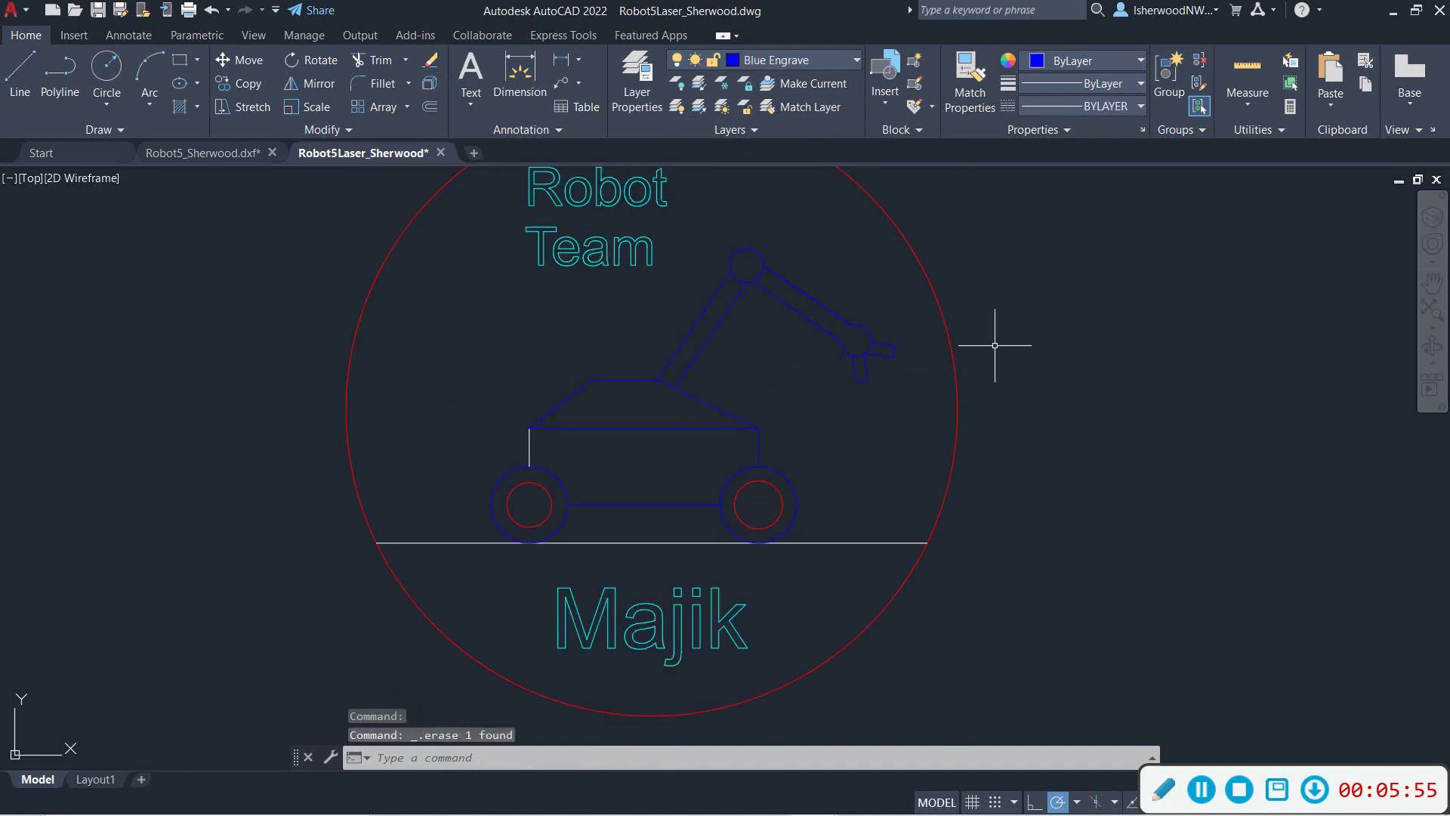
click(97, 13)
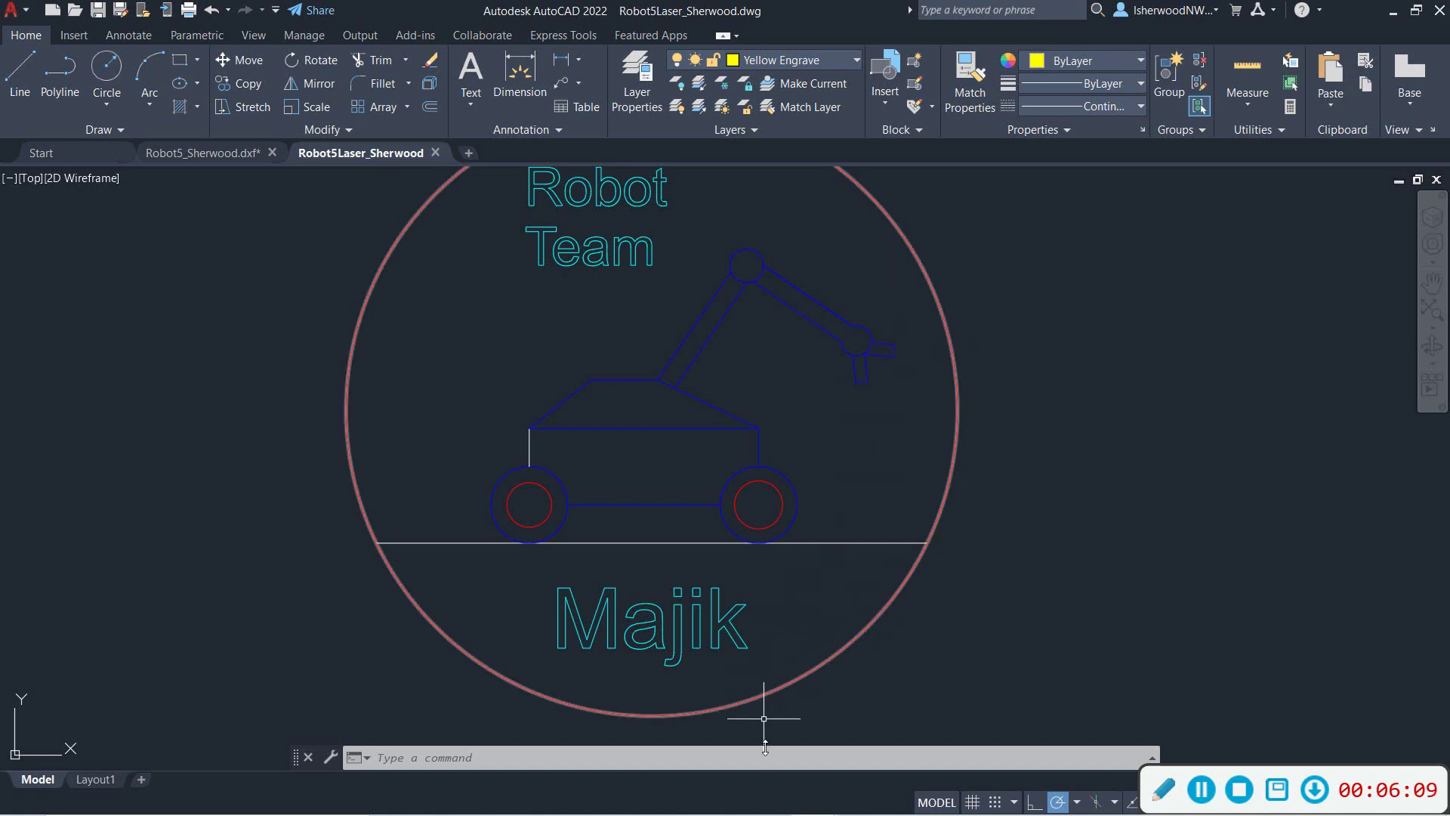
mouse_move(860, 797)
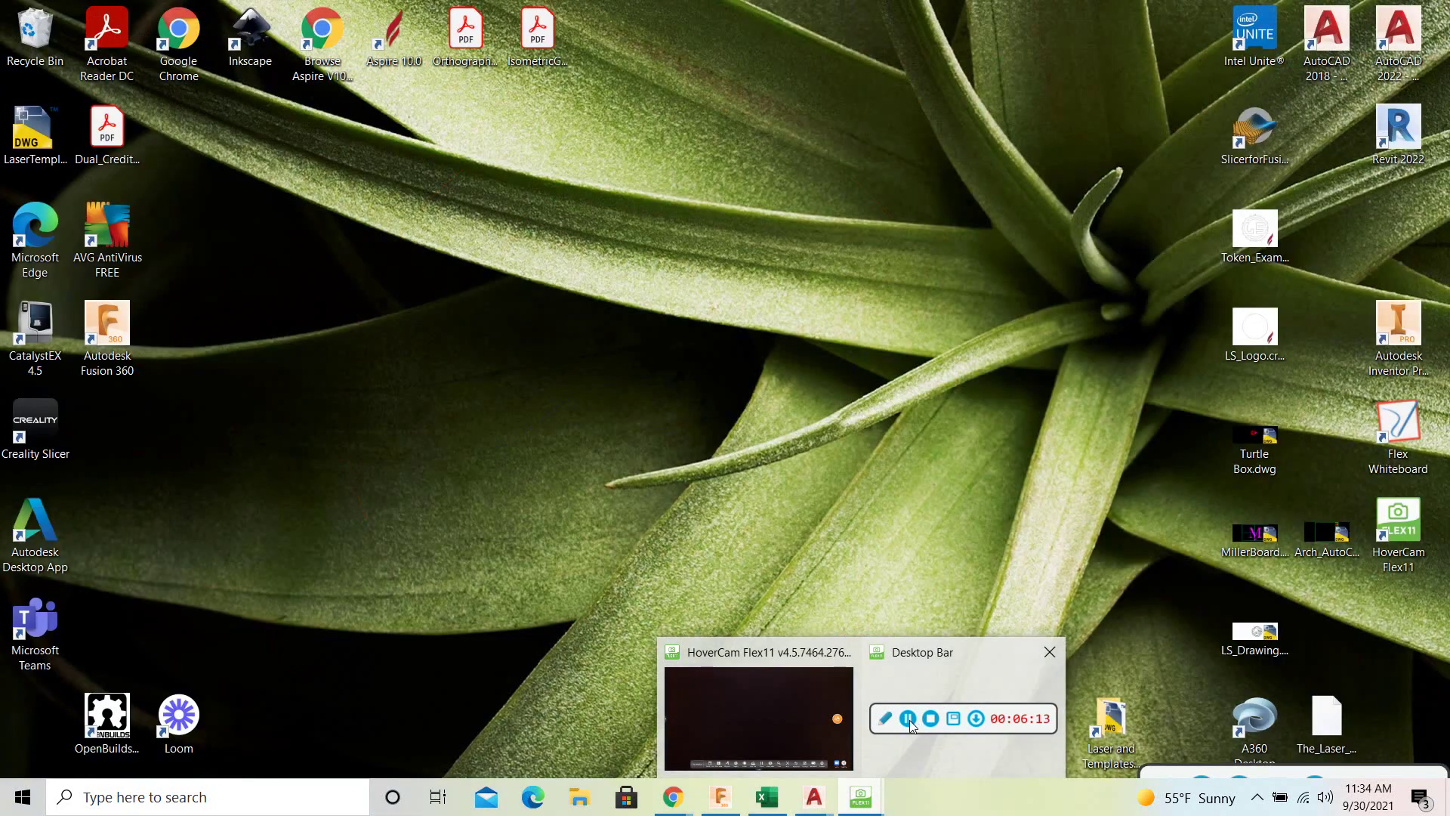
click(909, 721)
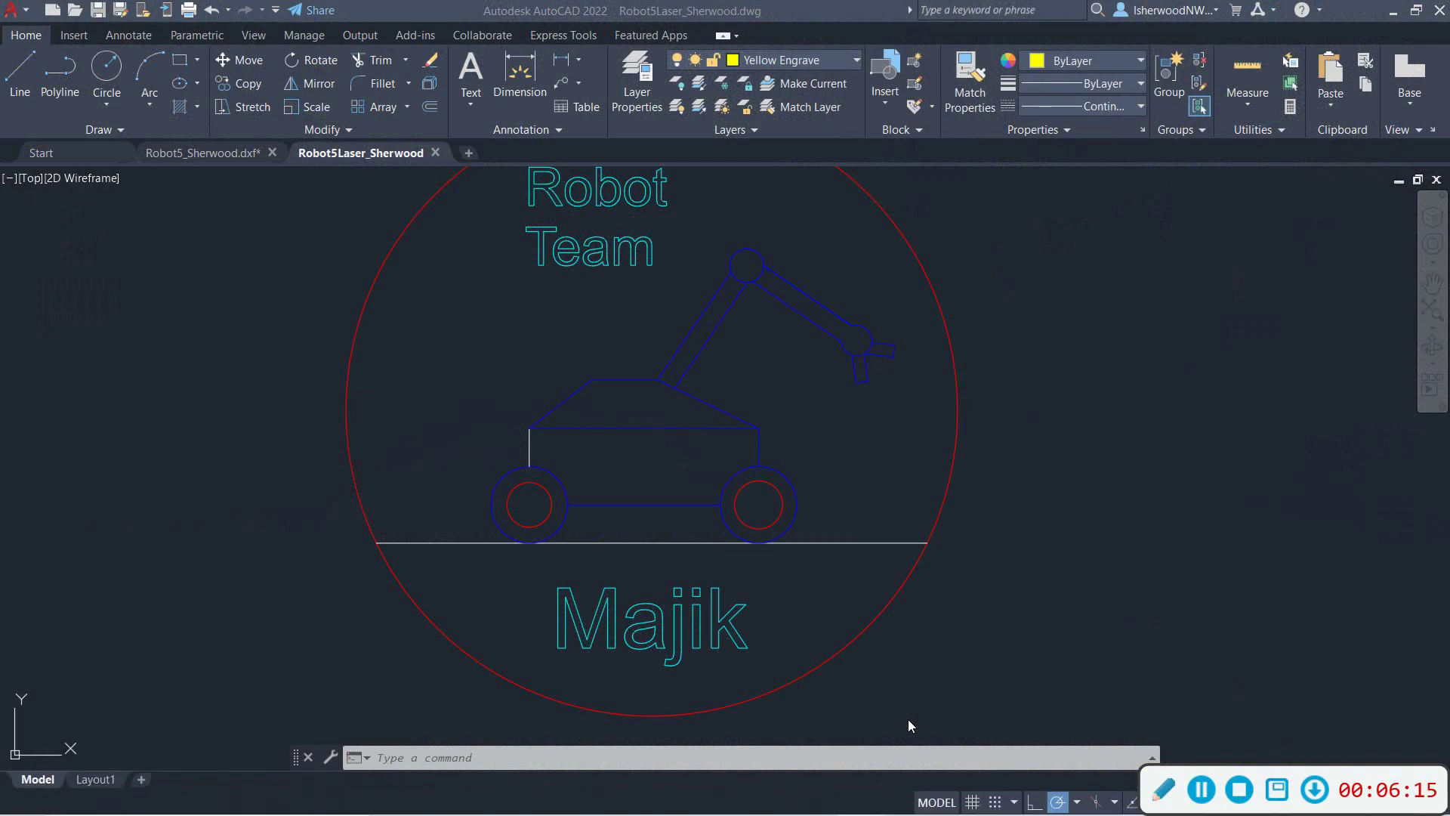